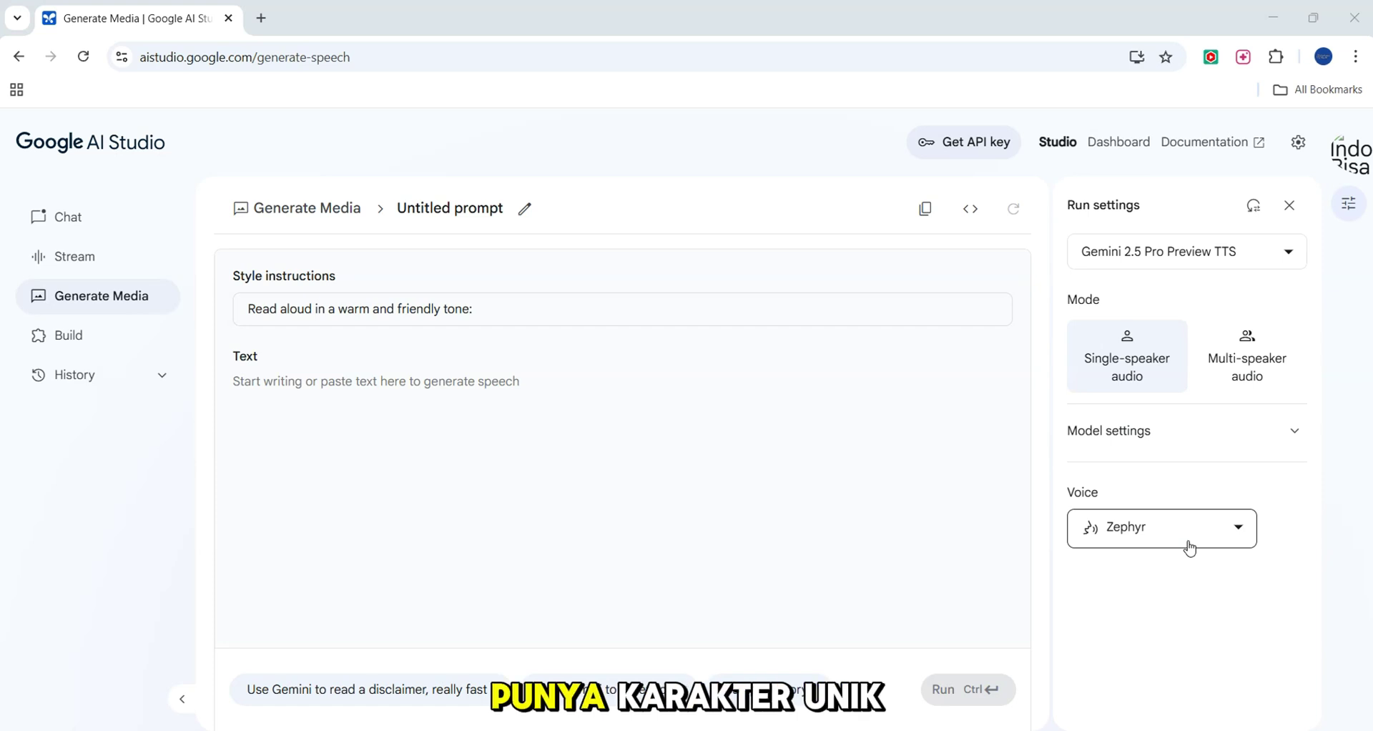
Step: Play the sample clips of the Puck, Charon and Kore voices without changing the selected voice
left_click(1165, 529)
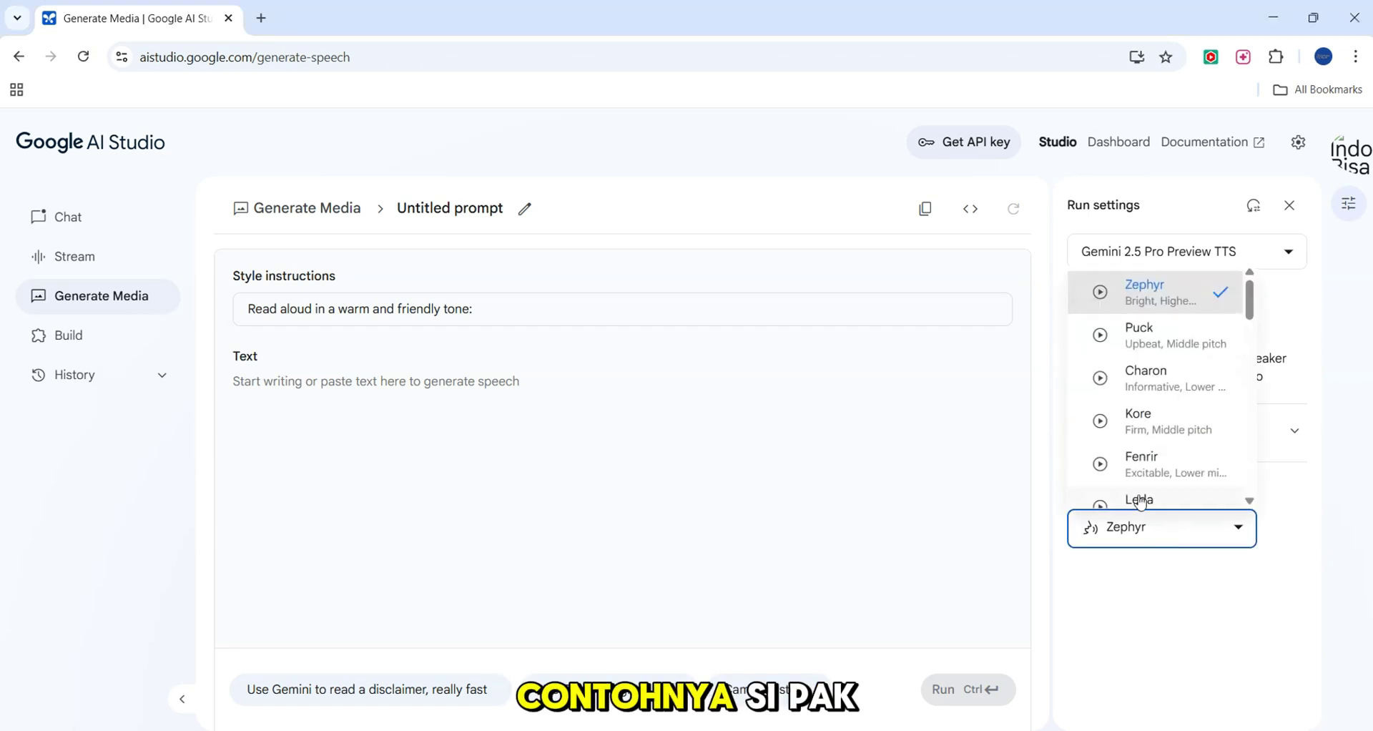
left_click(1099, 336)
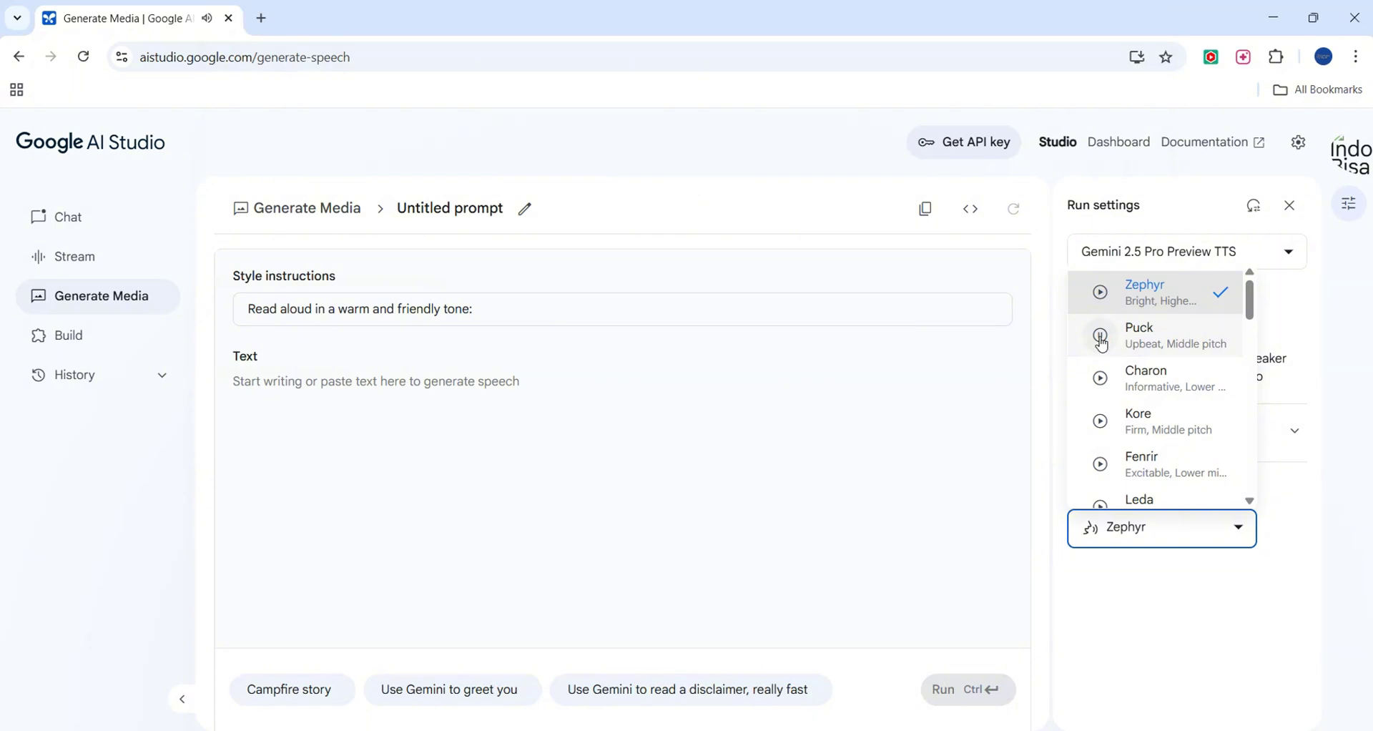
left_click(1100, 379)
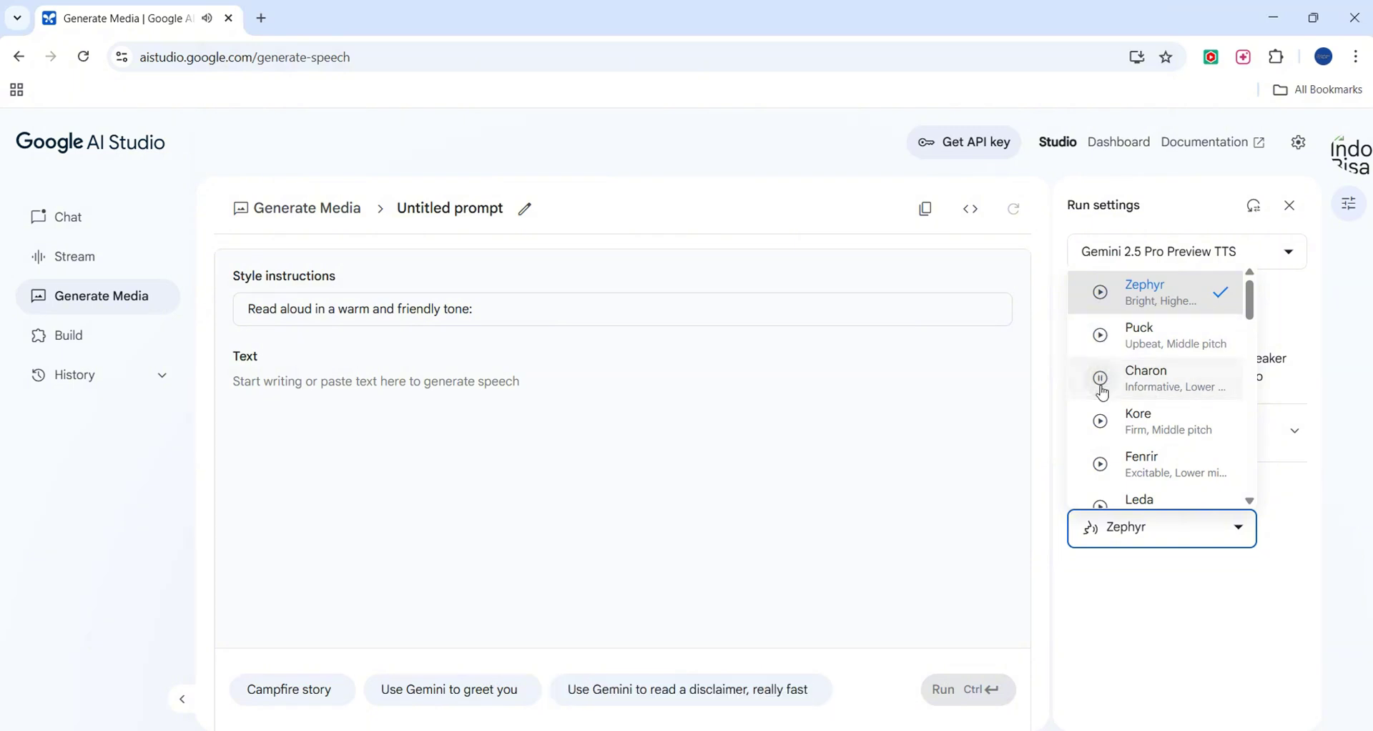
left_click(1102, 429)
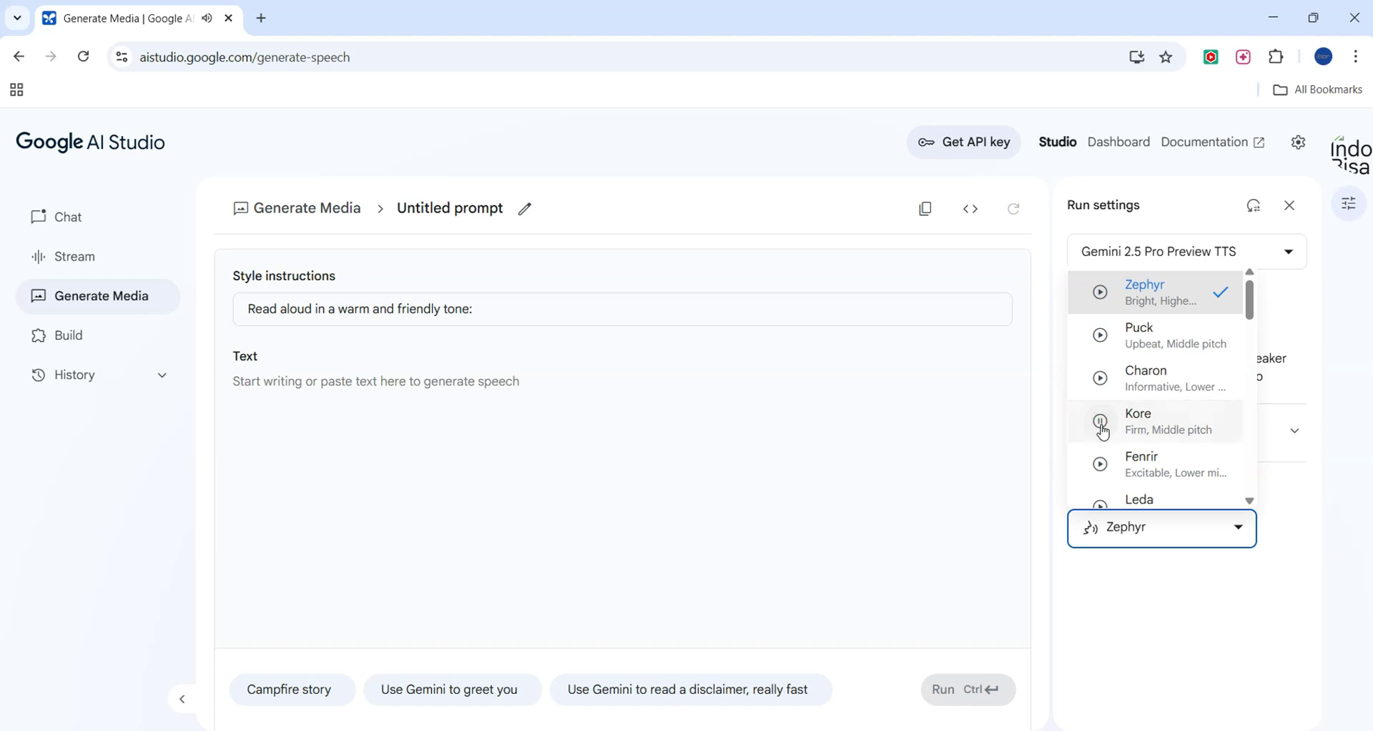
left_click(1264, 434)
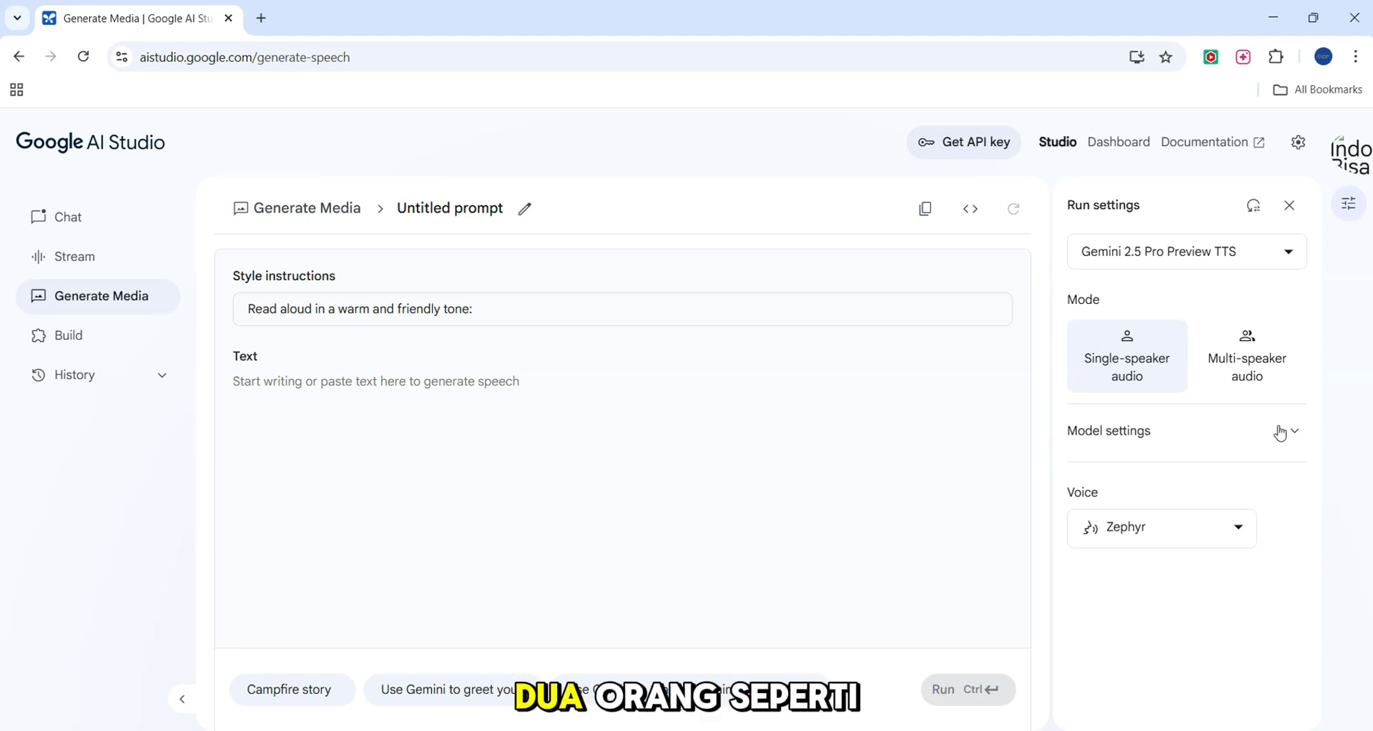
Step: Switch to multi-speaker audio mode and review the voice settings for both speakers
left_click(1244, 367)
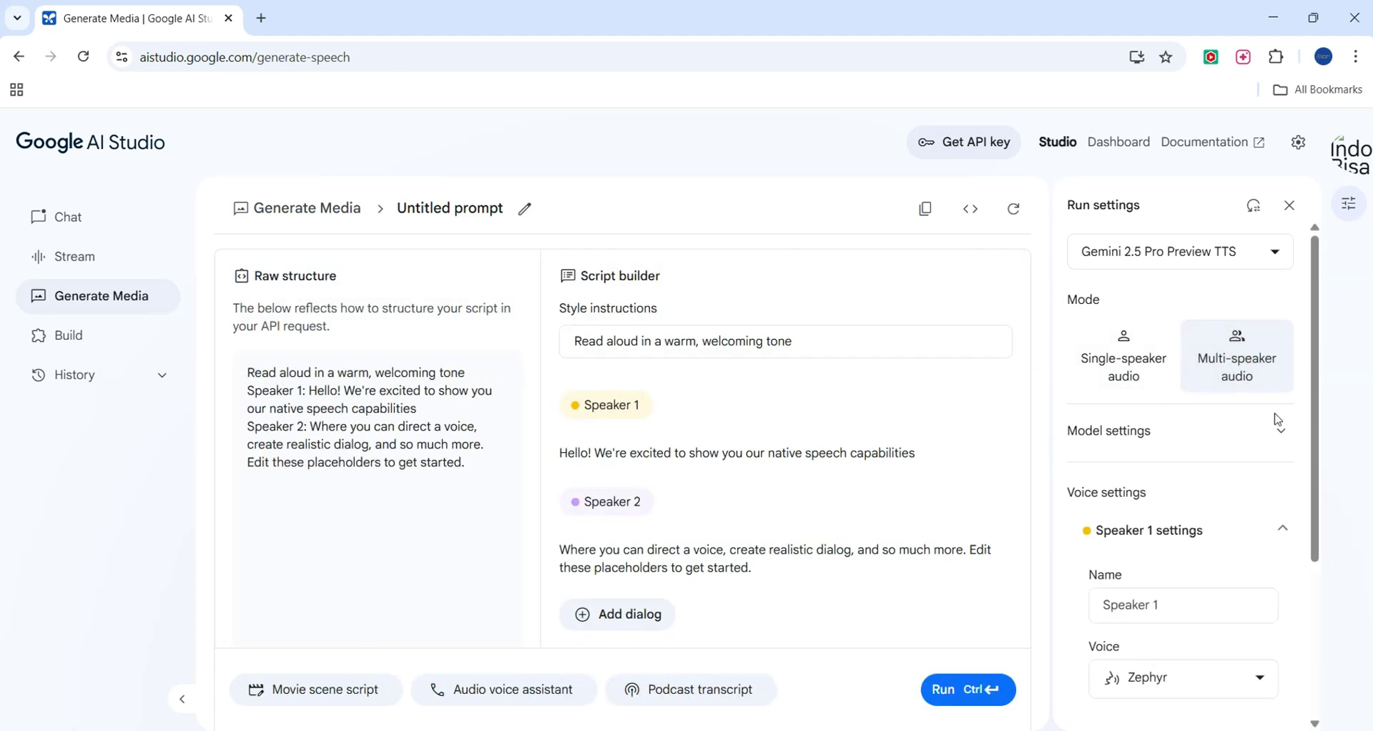
scroll(1201, 475, "down", 3)
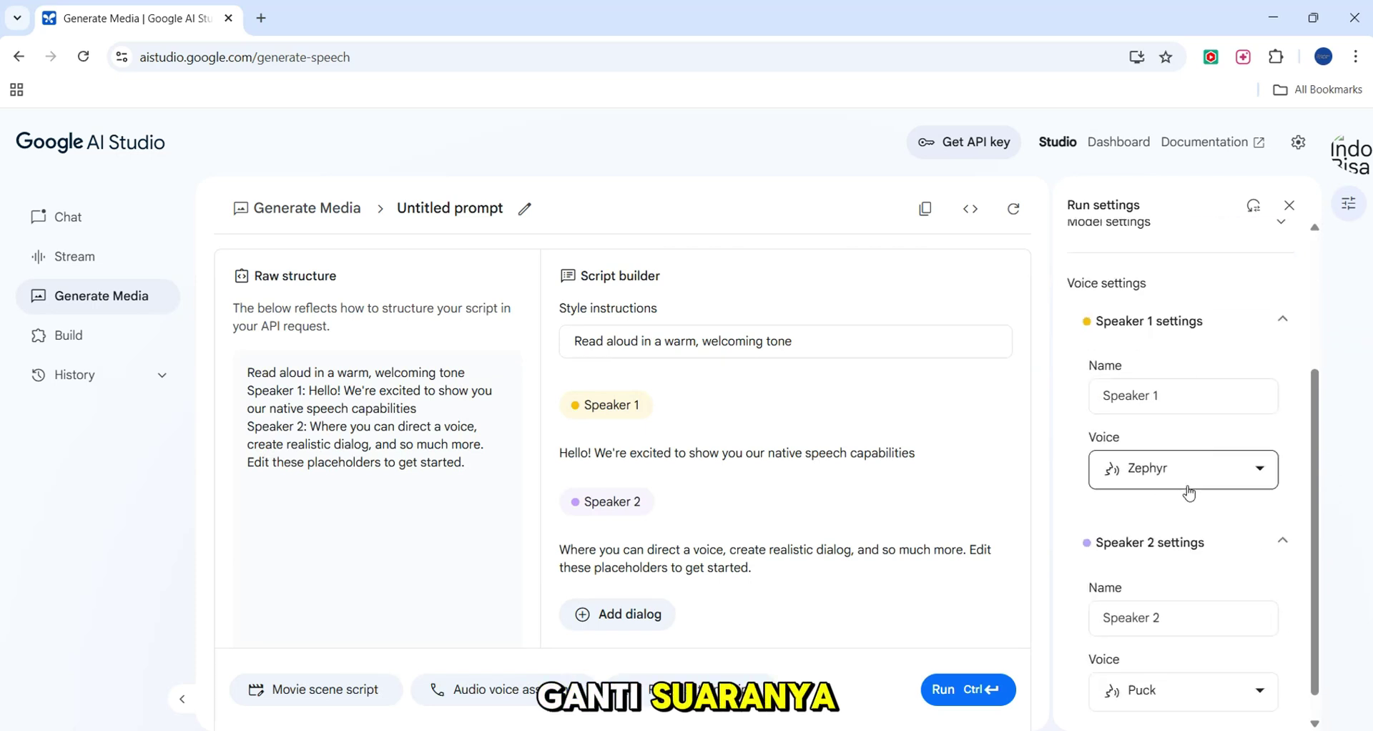
scroll(1186, 481, "down", 1)
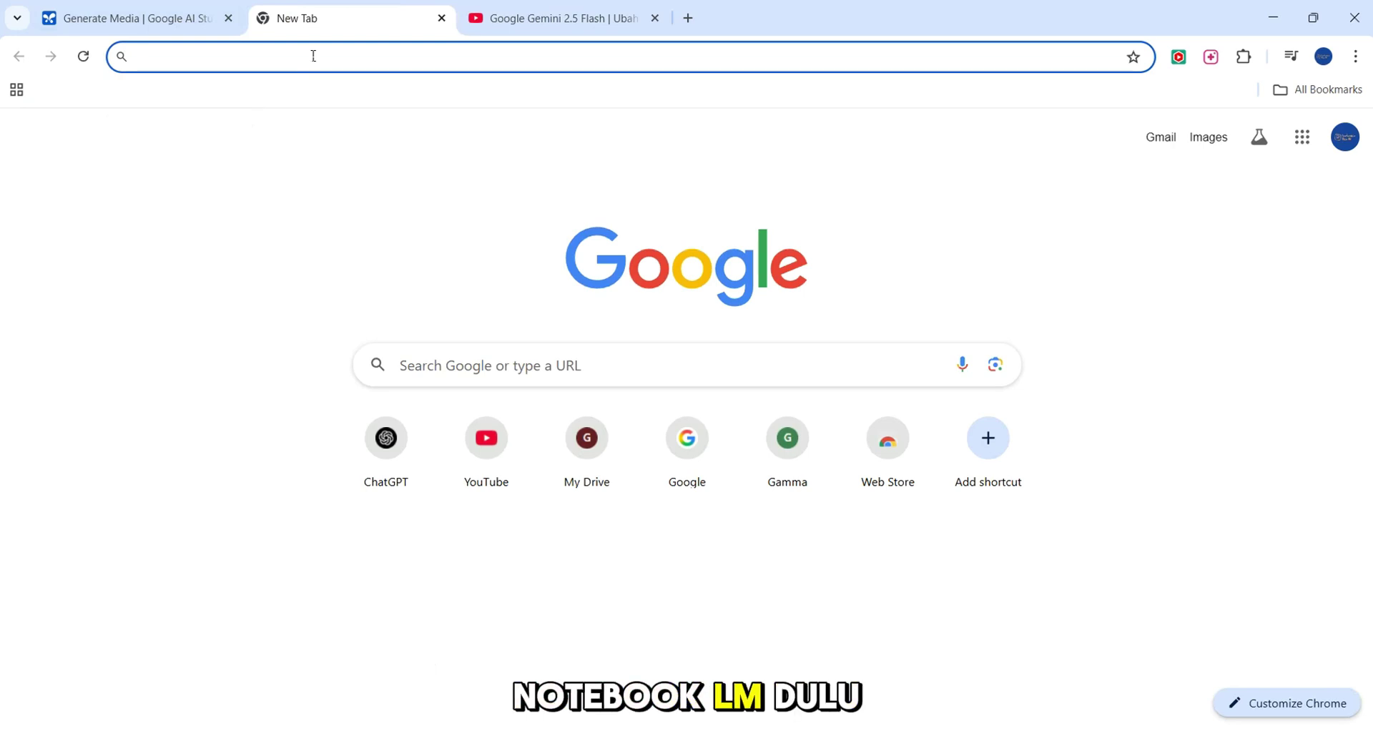
Step: Open NotebookLM and create a new notebook
type("no")
key("Return")
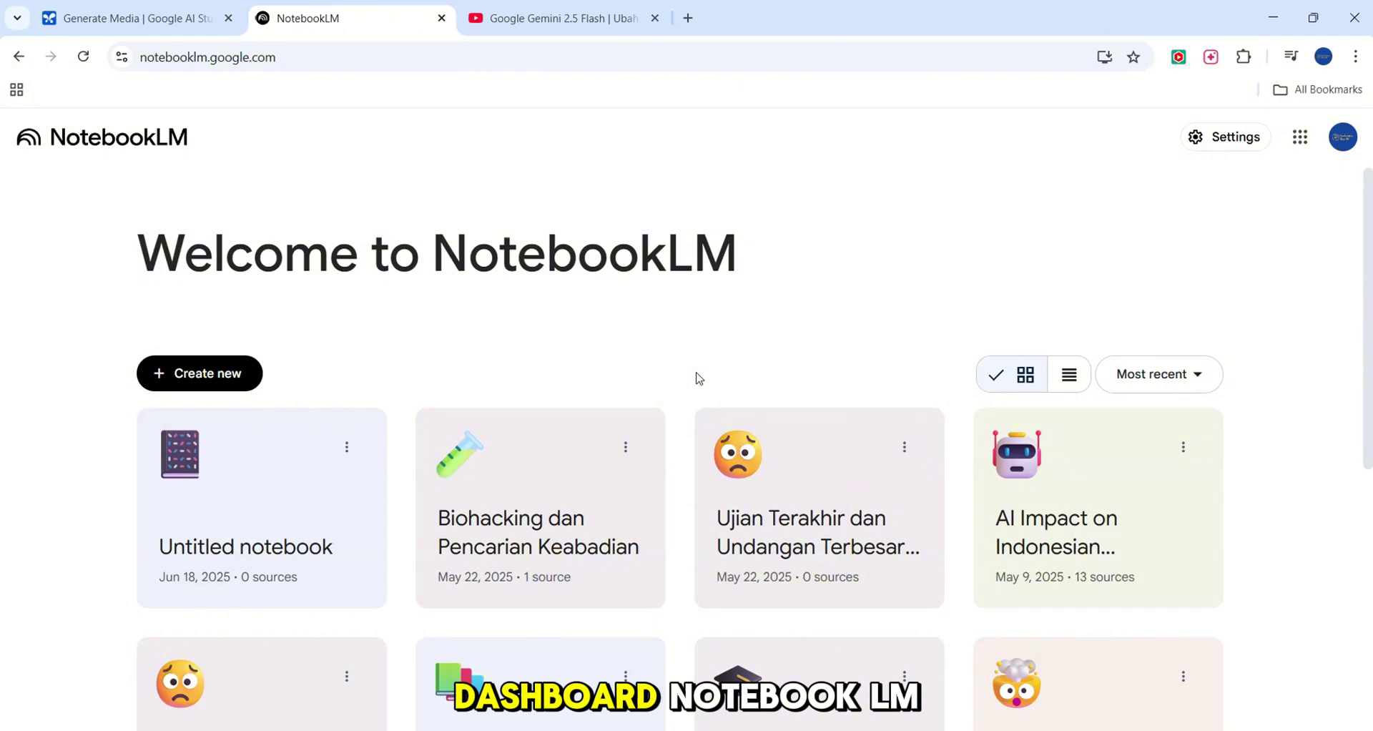
left_click(219, 384)
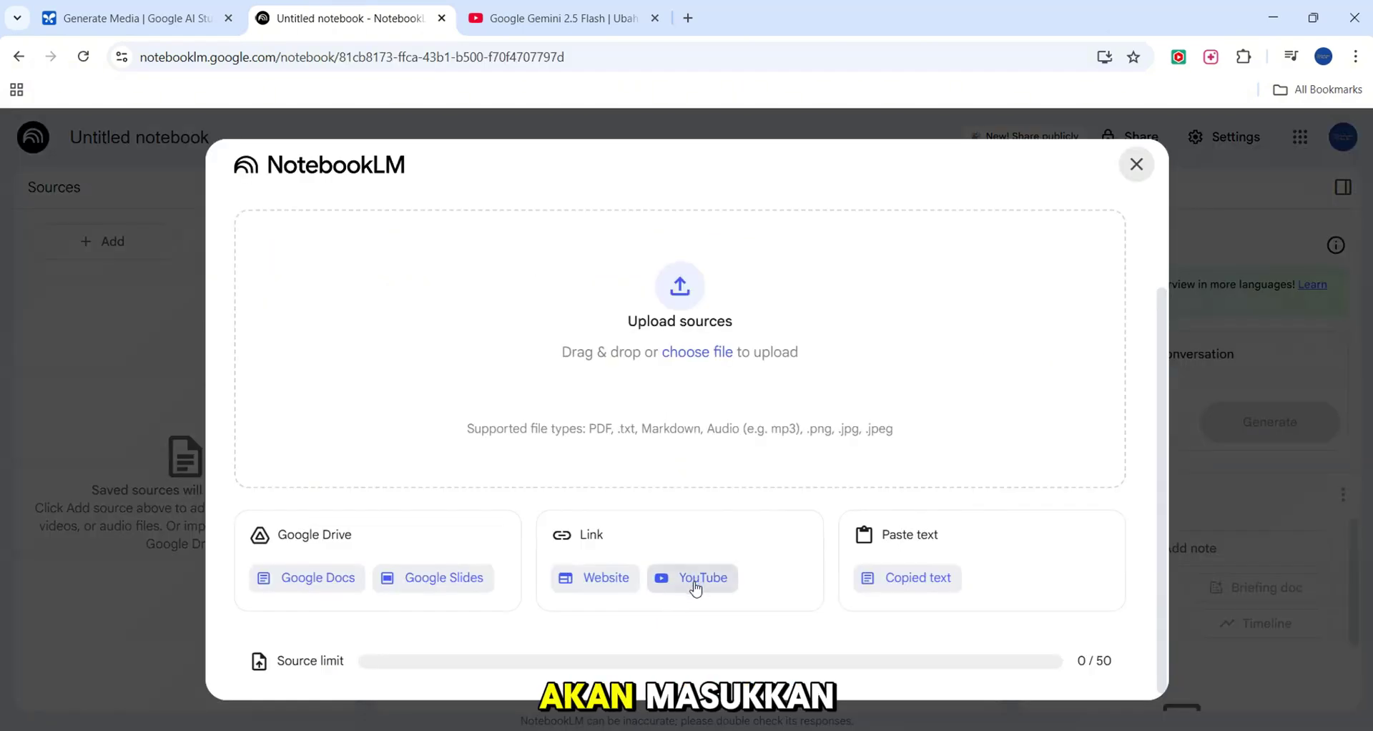
Step: Add the open YouTube video about Google Gemini 2.5 Flash as the notebook's source using its copied URL
left_click(695, 580)
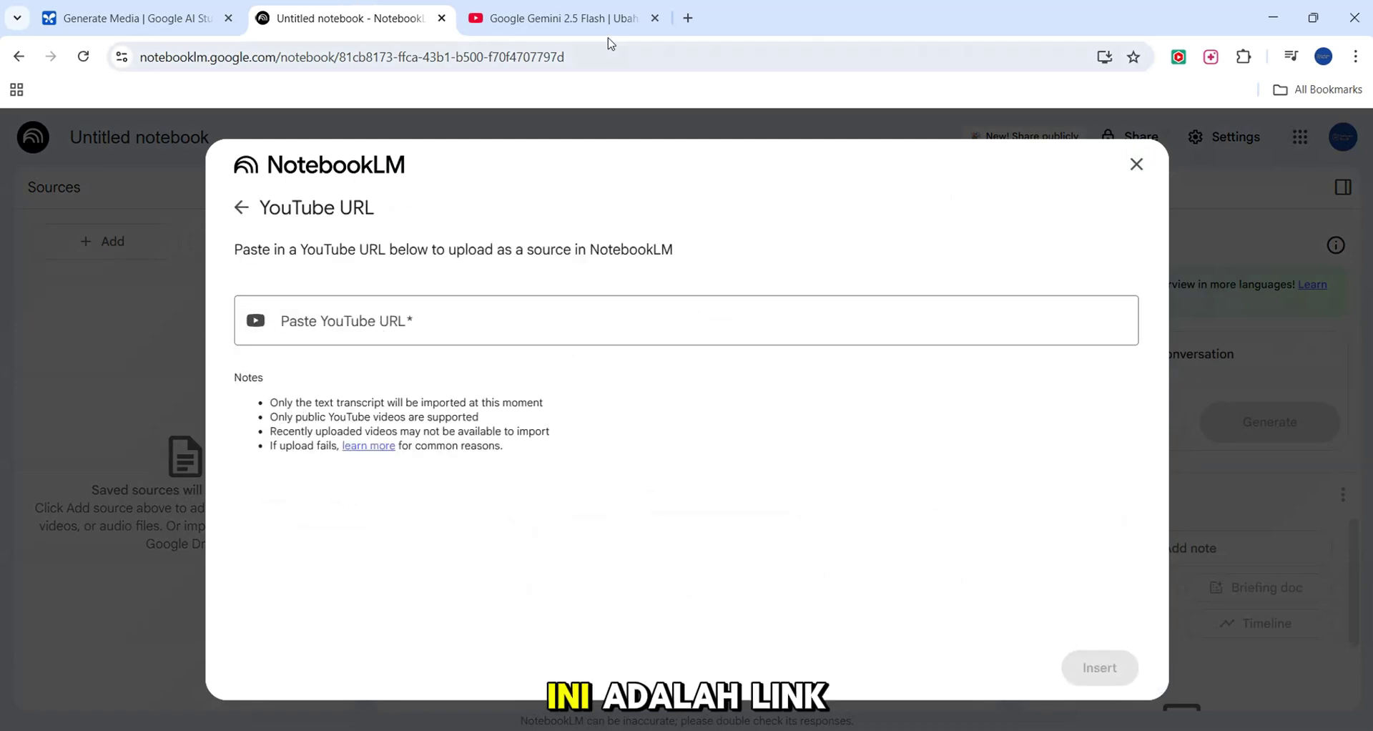
left_click(558, 18)
left_click(468, 51)
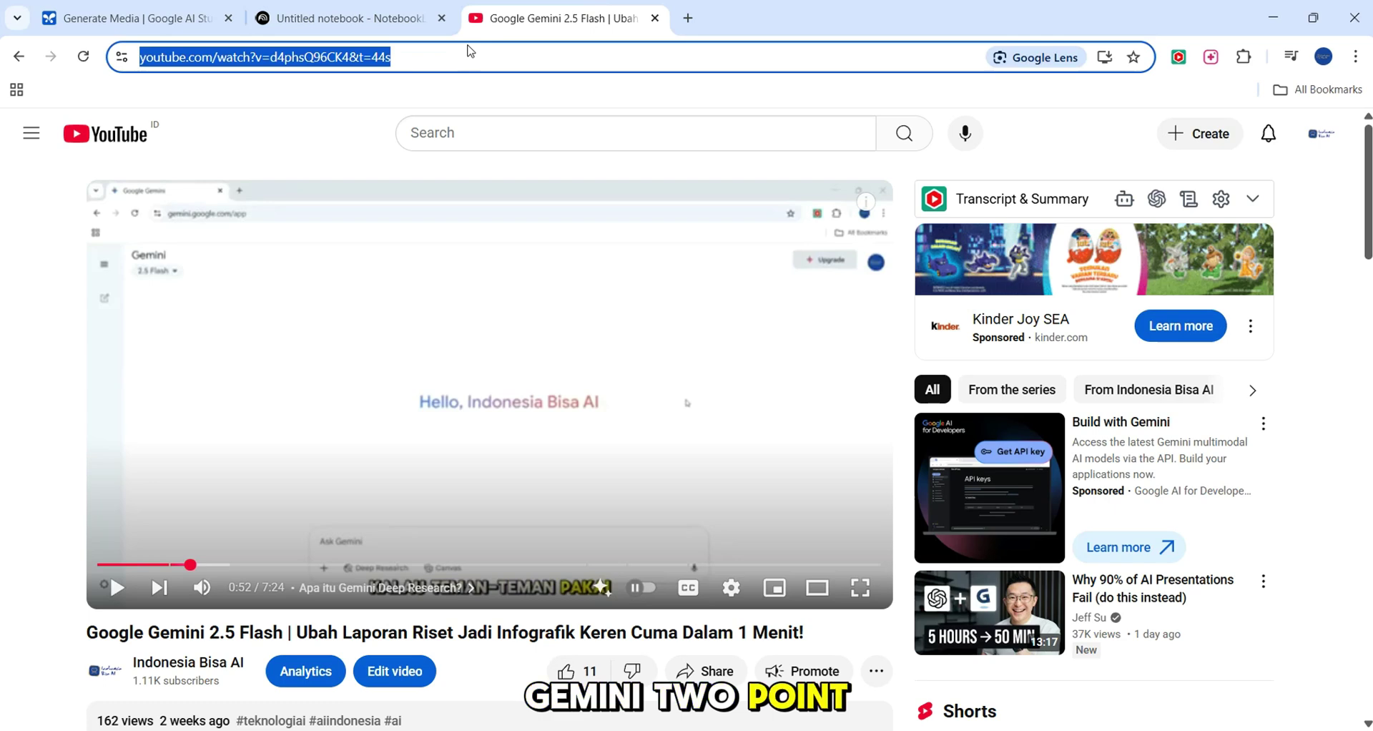
key("ctrl+c")
left_click(351, 18)
key("ctrl+v")
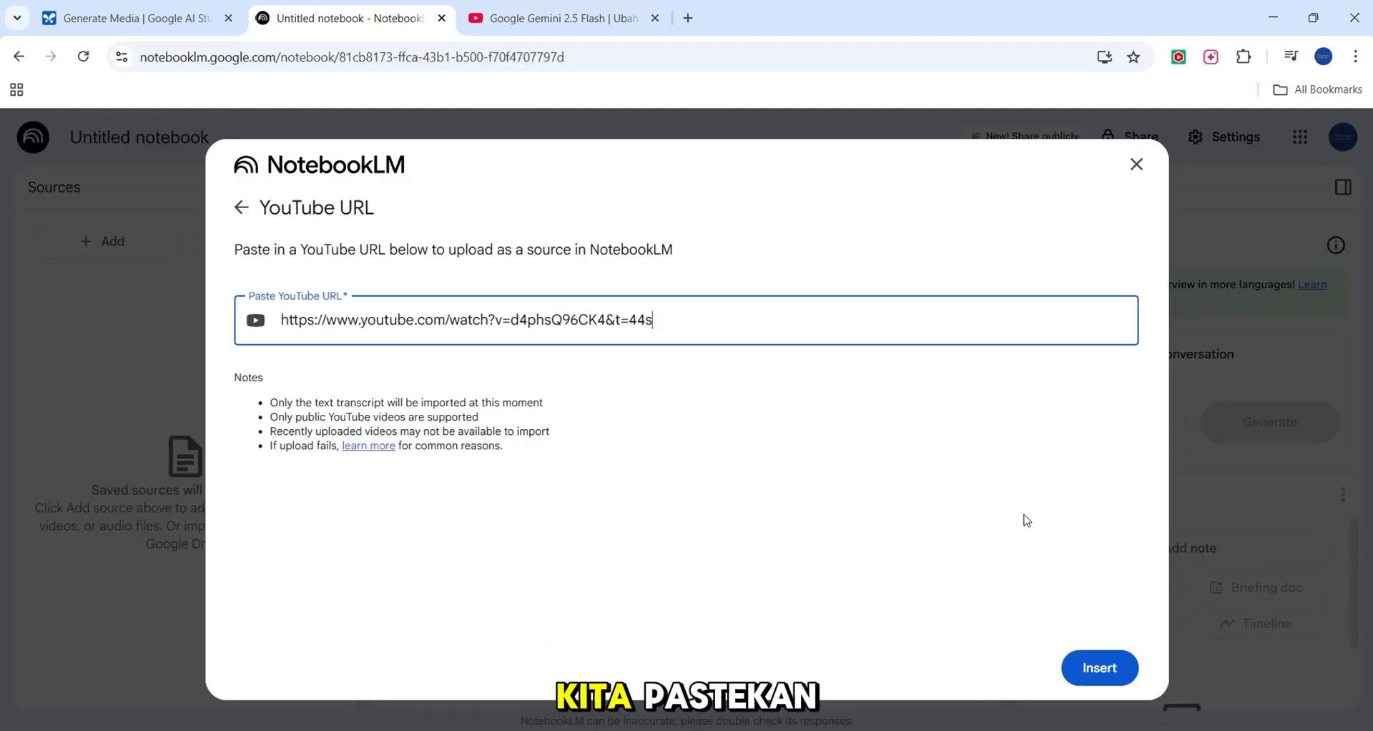
left_click(1099, 668)
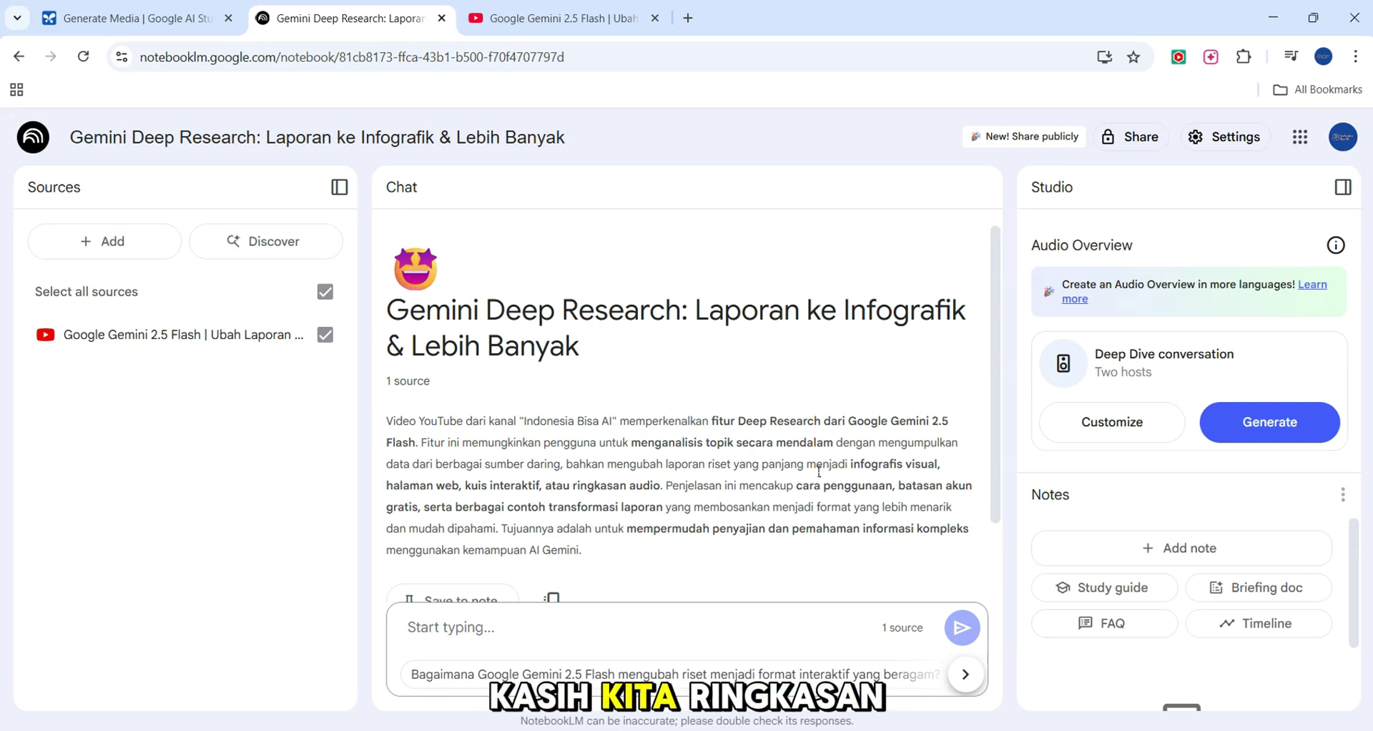
Step: Copy the video summary from the notebook and paste it as the speech text in Google AI Studio
scroll(672, 498, "down", 1)
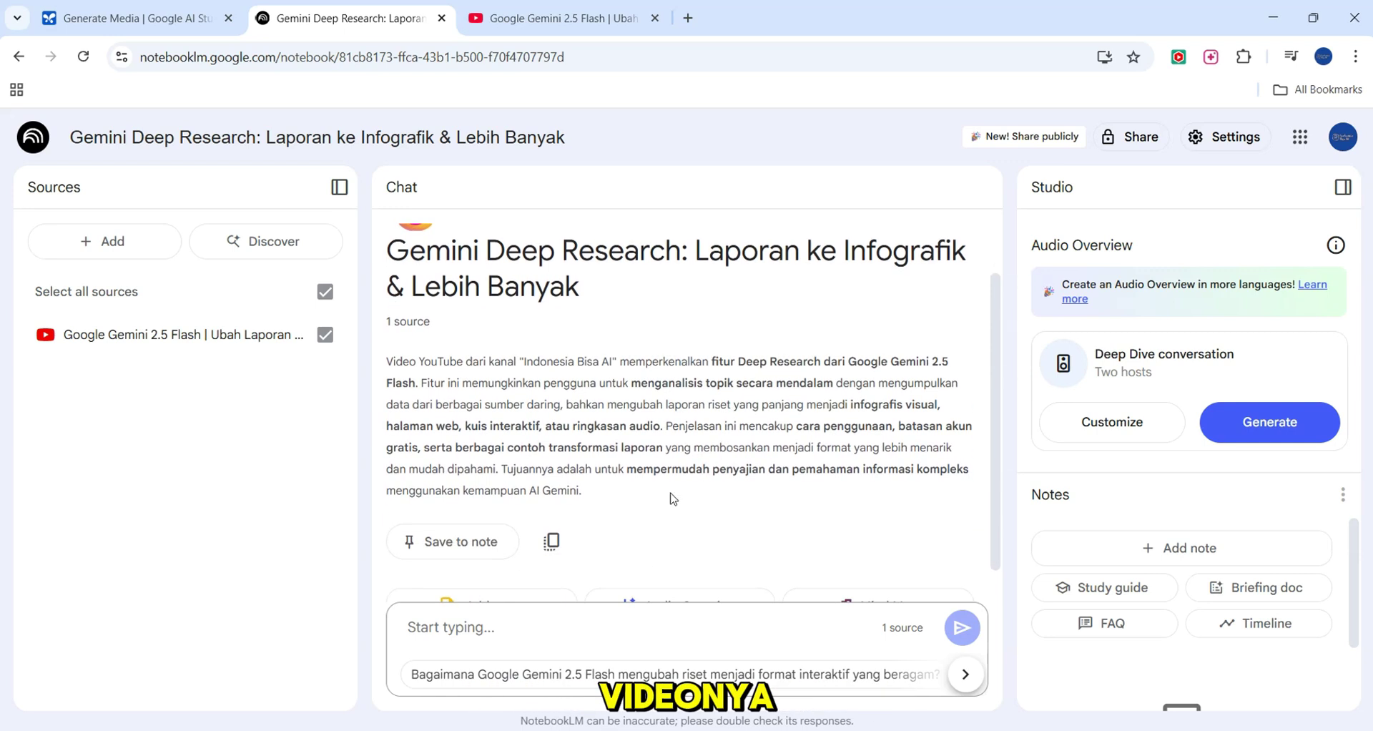
left_click(552, 542)
left_click(82, 20)
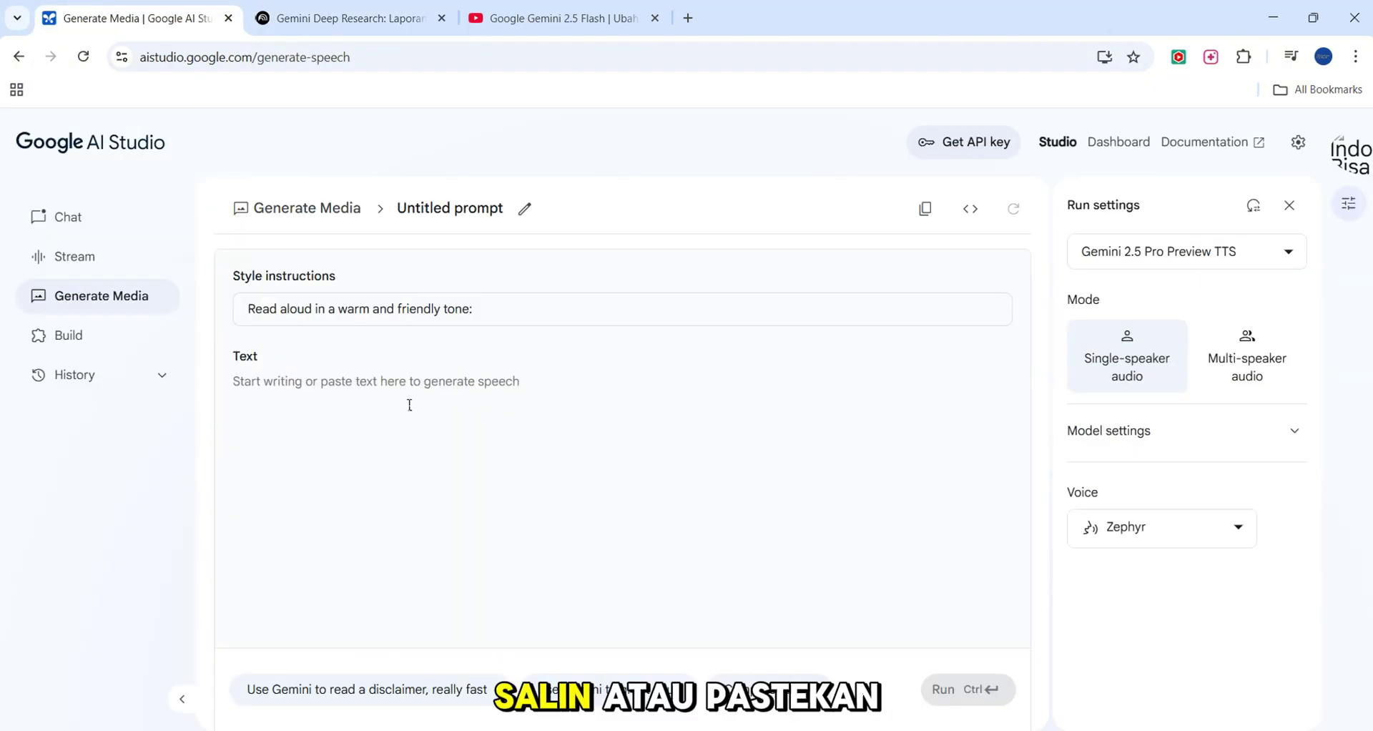
left_click(326, 380)
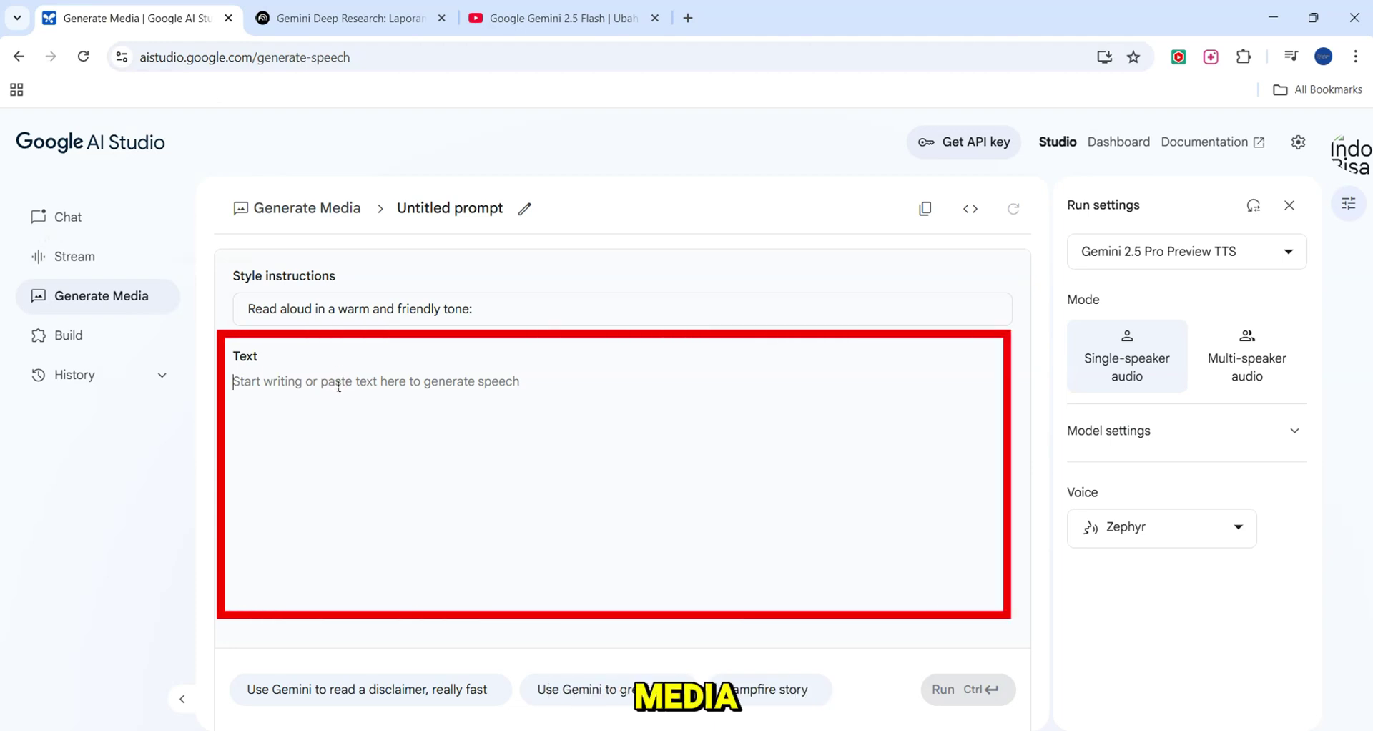
key("ctrl+v")
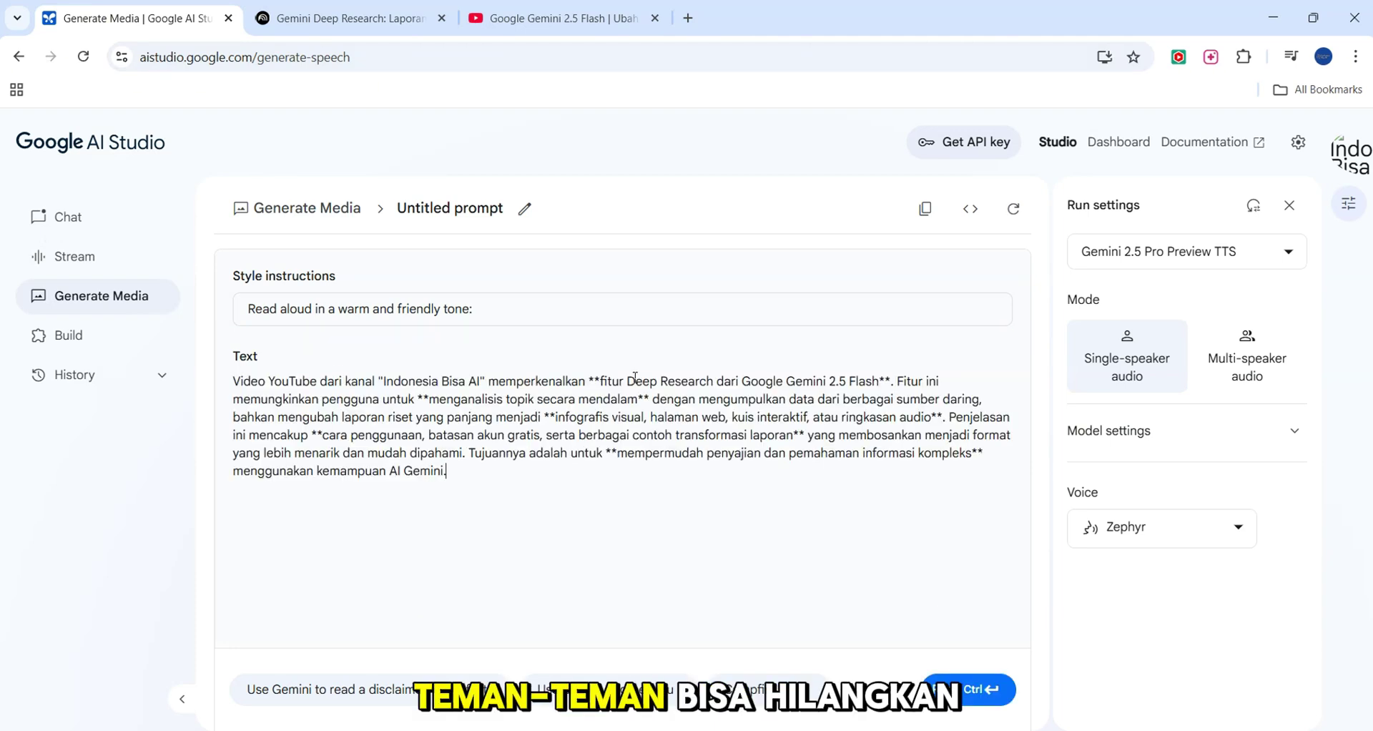
Step: Remove the double asterisks from the pasted summary, up to those before "mempermudah penyajian"
left_click(599, 379)
key("BackSpace")
key("BackSpace")
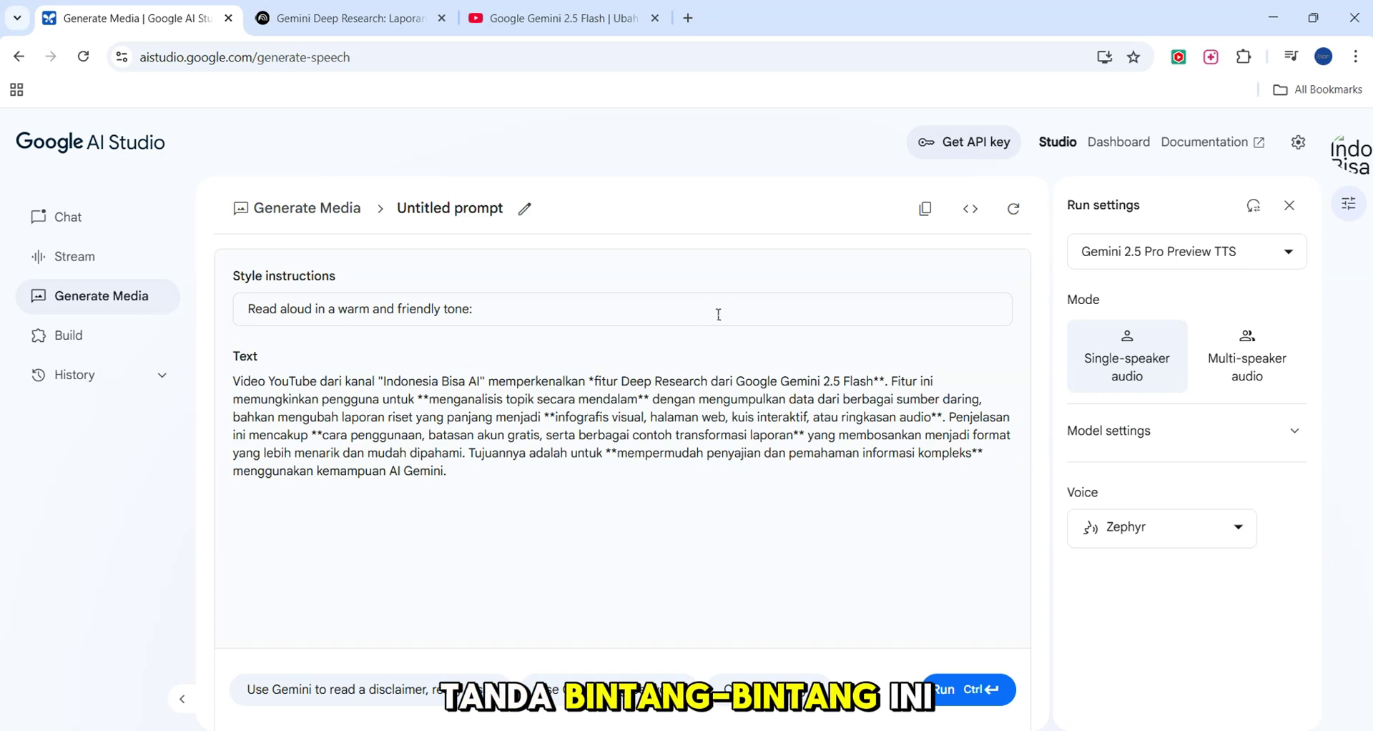
left_click(339, 399)
key("BackSpace")
key("BackSpace")
left_click(447, 417)
key("BackSpace")
key("BackSpace")
left_click(687, 434)
key("BackSpace")
key("BackSpace")
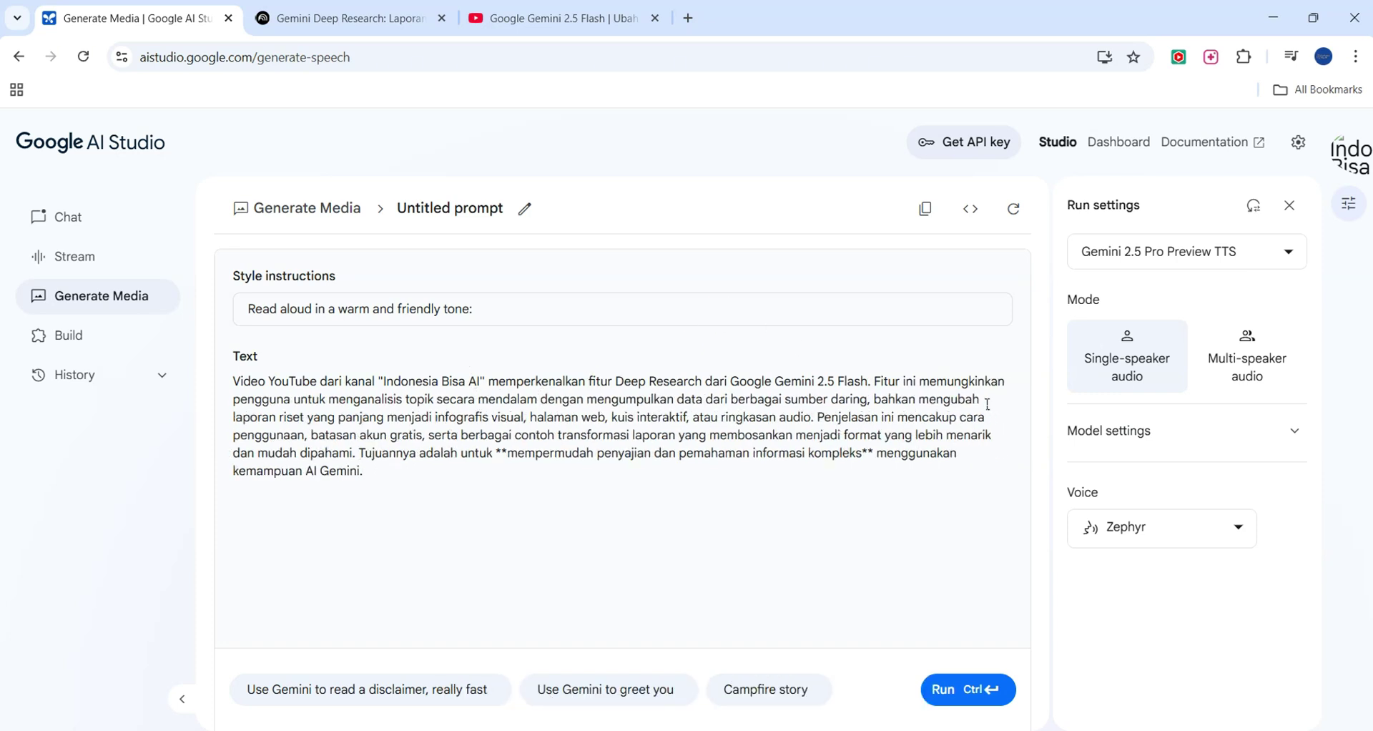
key("BackSpace")
key("BackSpace")
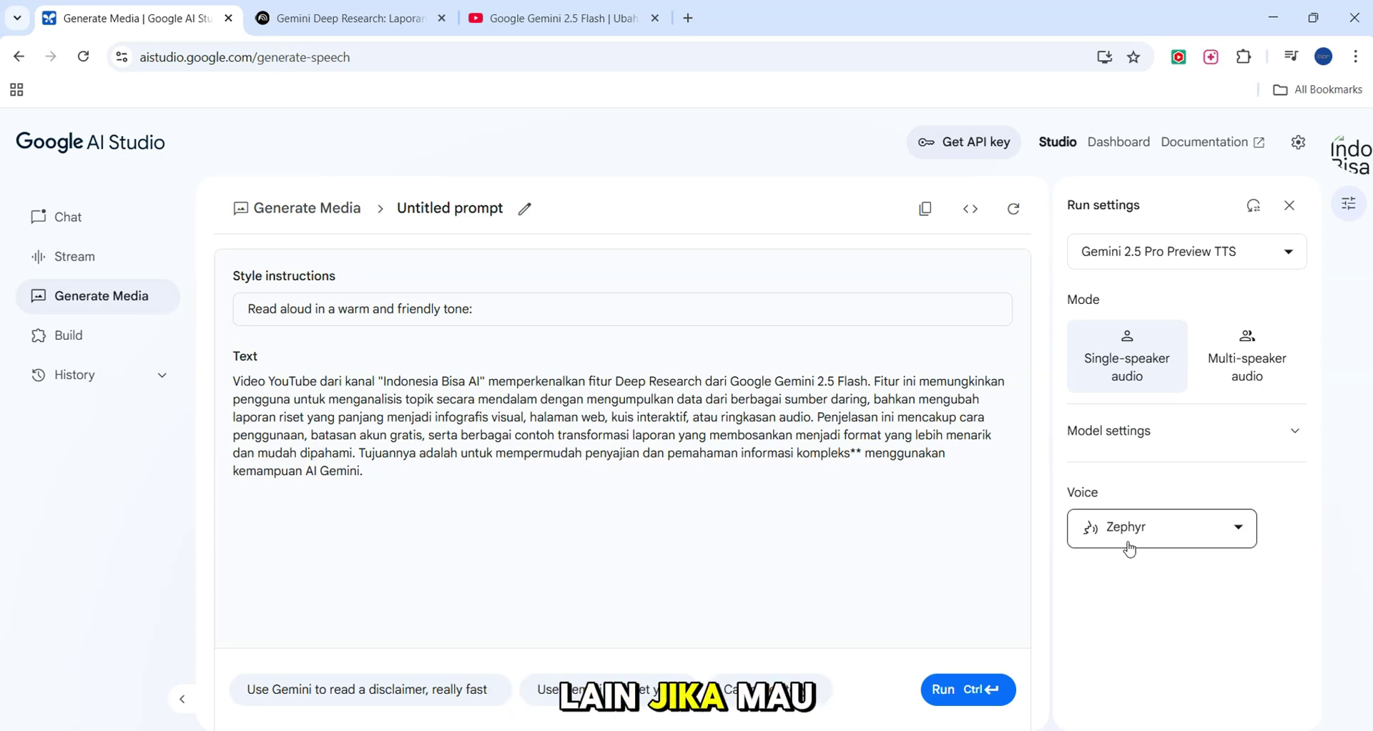
Step: Generate the single-speaker speech, play part of the audio and view its download and playback speed options
left_click(955, 708)
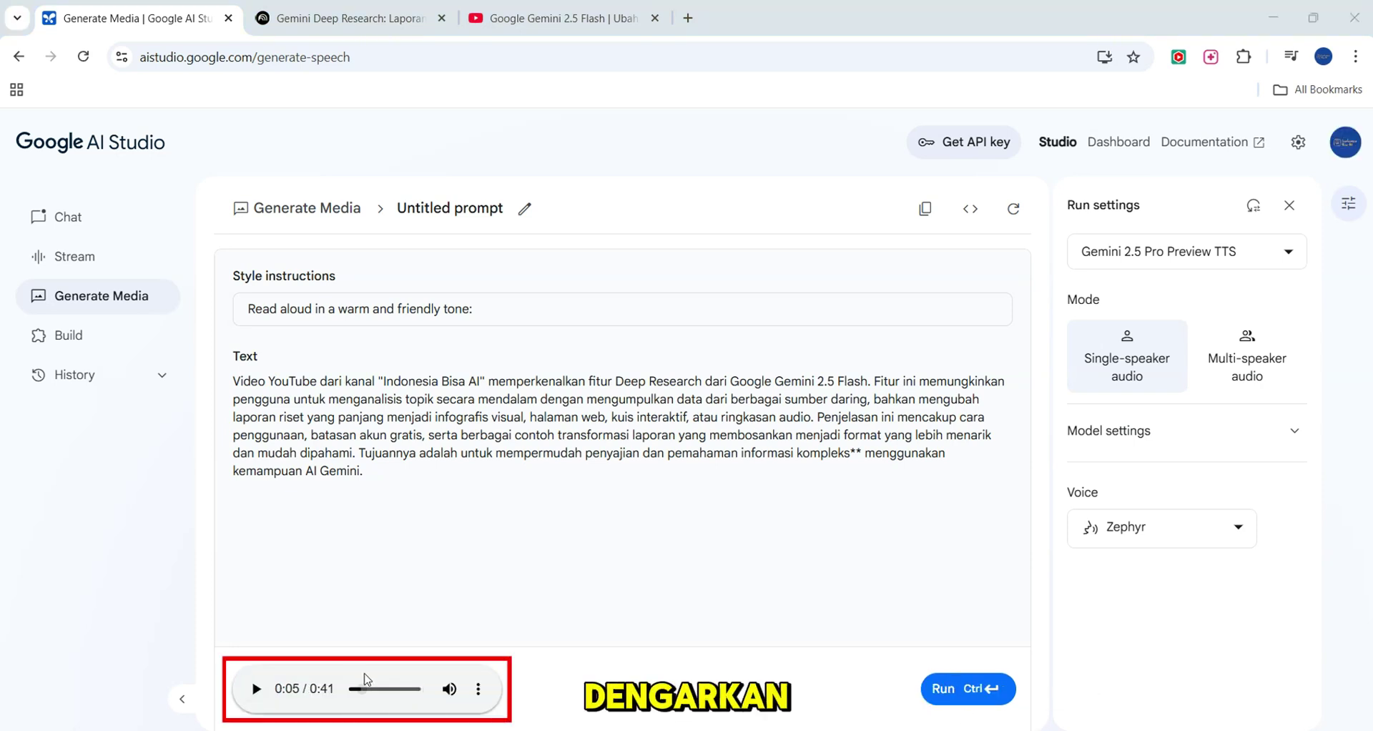
left_click(255, 690)
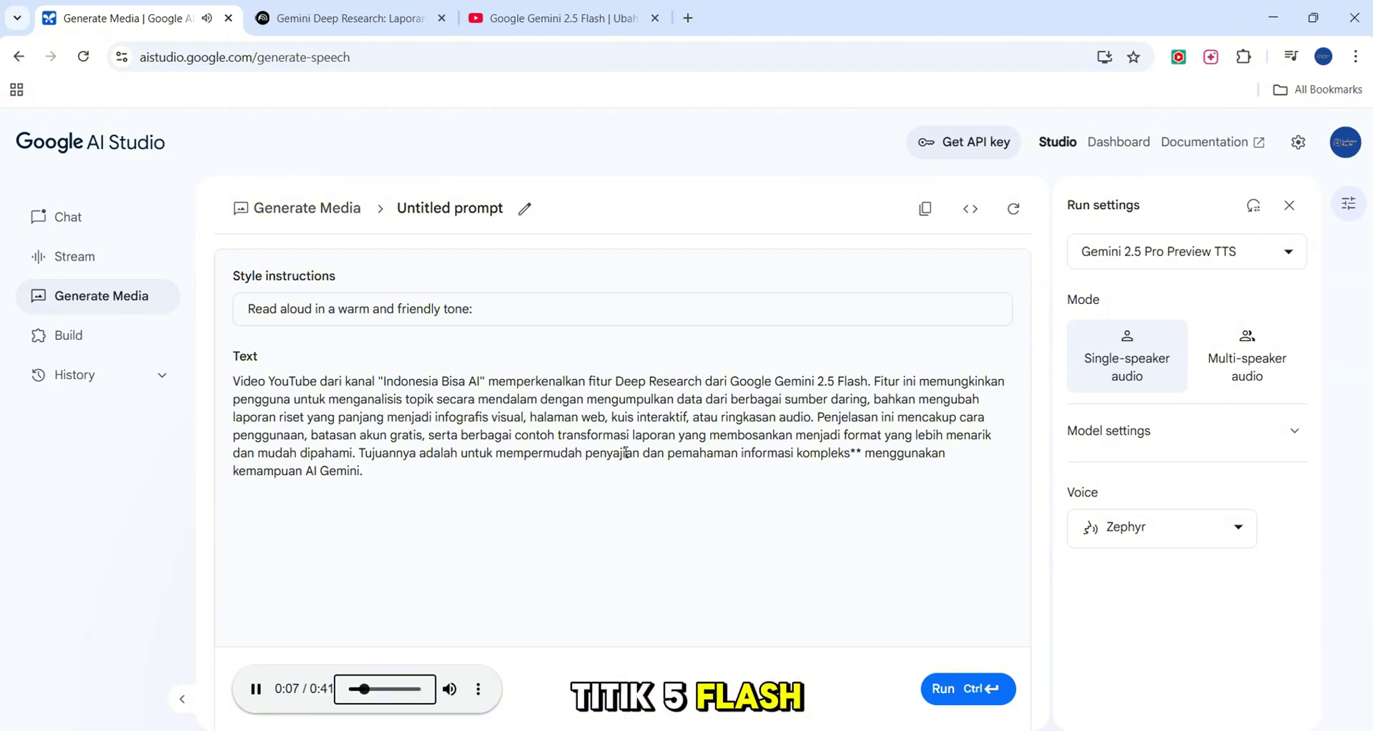
left_click(254, 698)
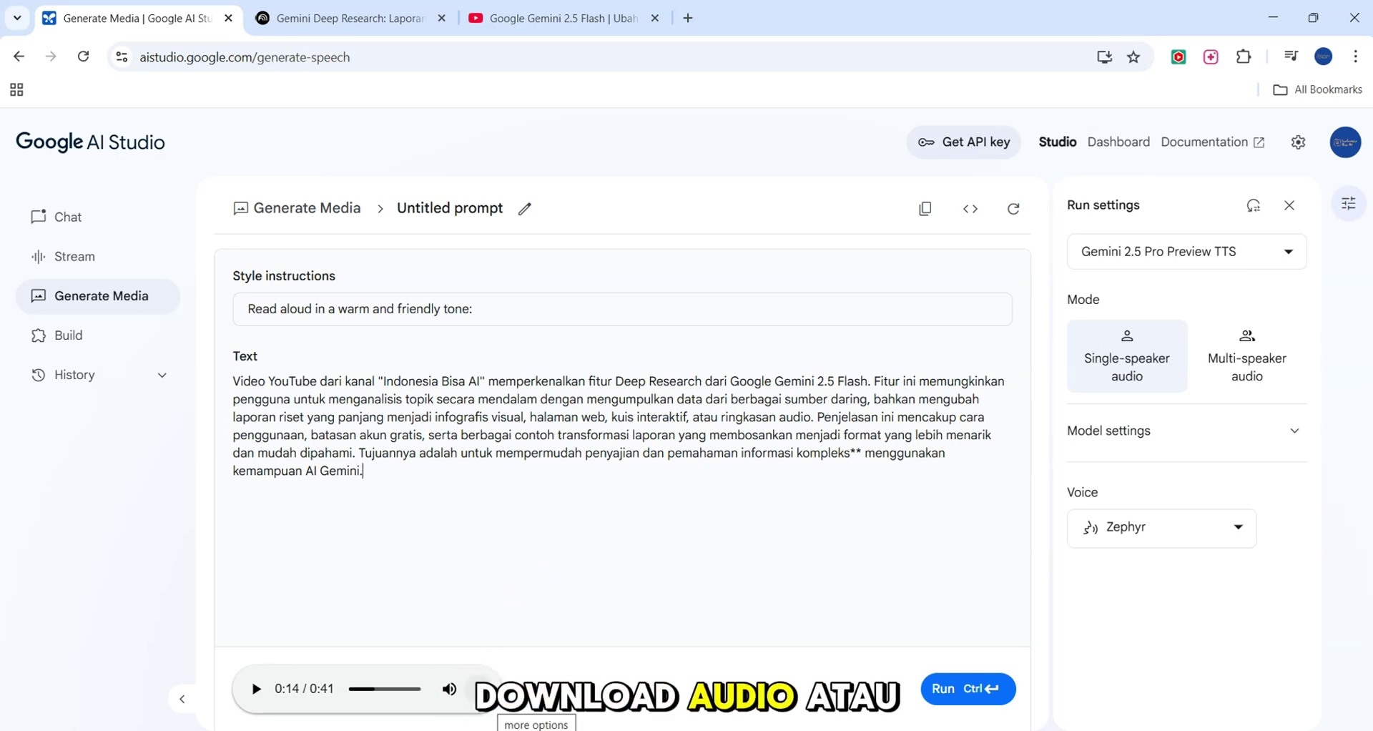
left_click(486, 687)
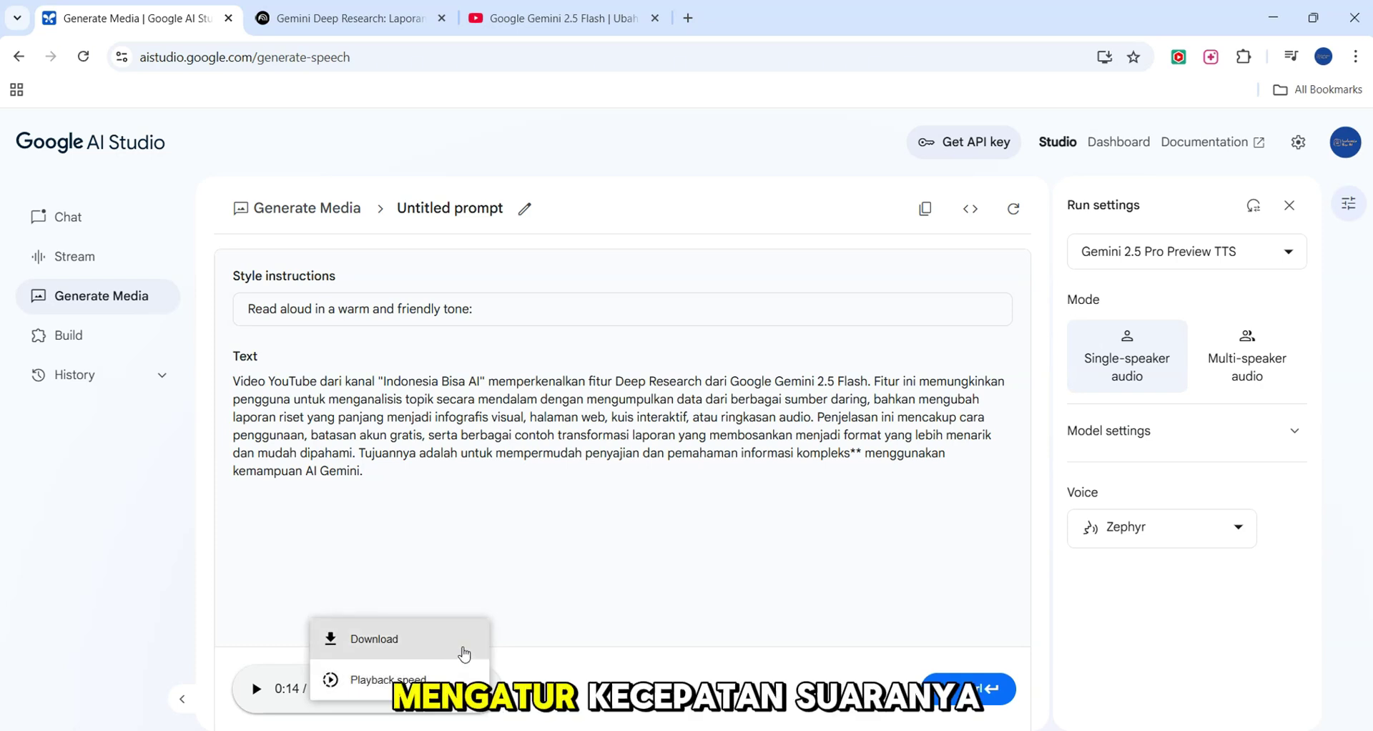
left_click(1345, 461)
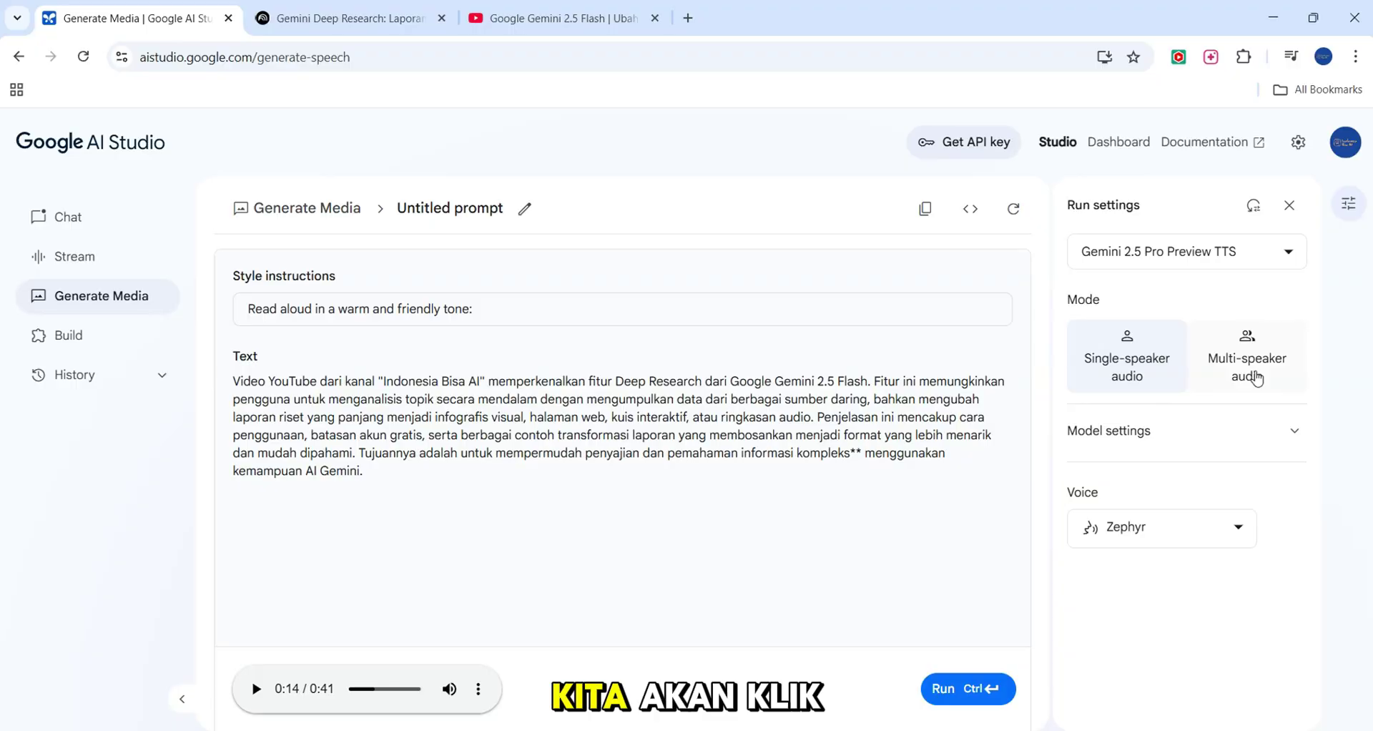
Step: Set the speech mode to multi-speaker audio and open ChatGPT in a new tab
left_click(1256, 378)
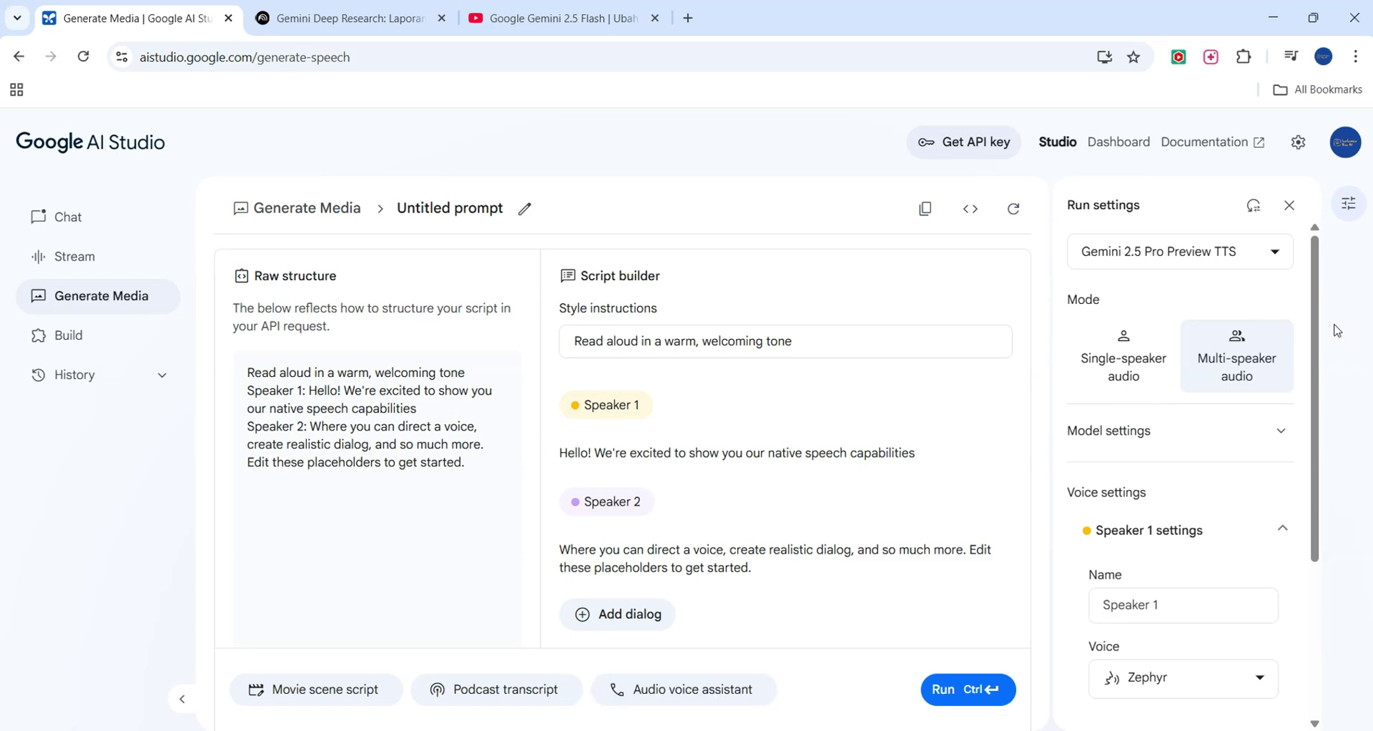
left_click(688, 18)
type("chatgpt.com/?model=auto")
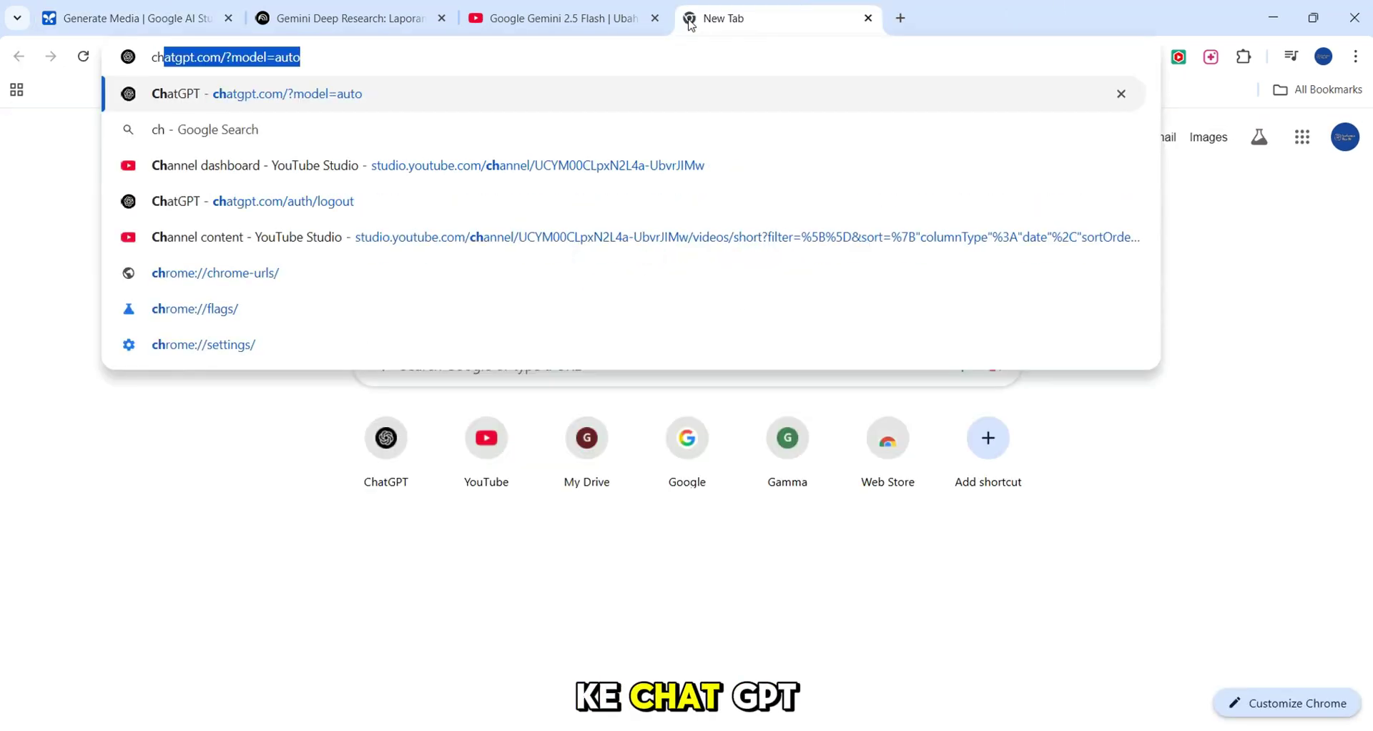
left_click(136, 346)
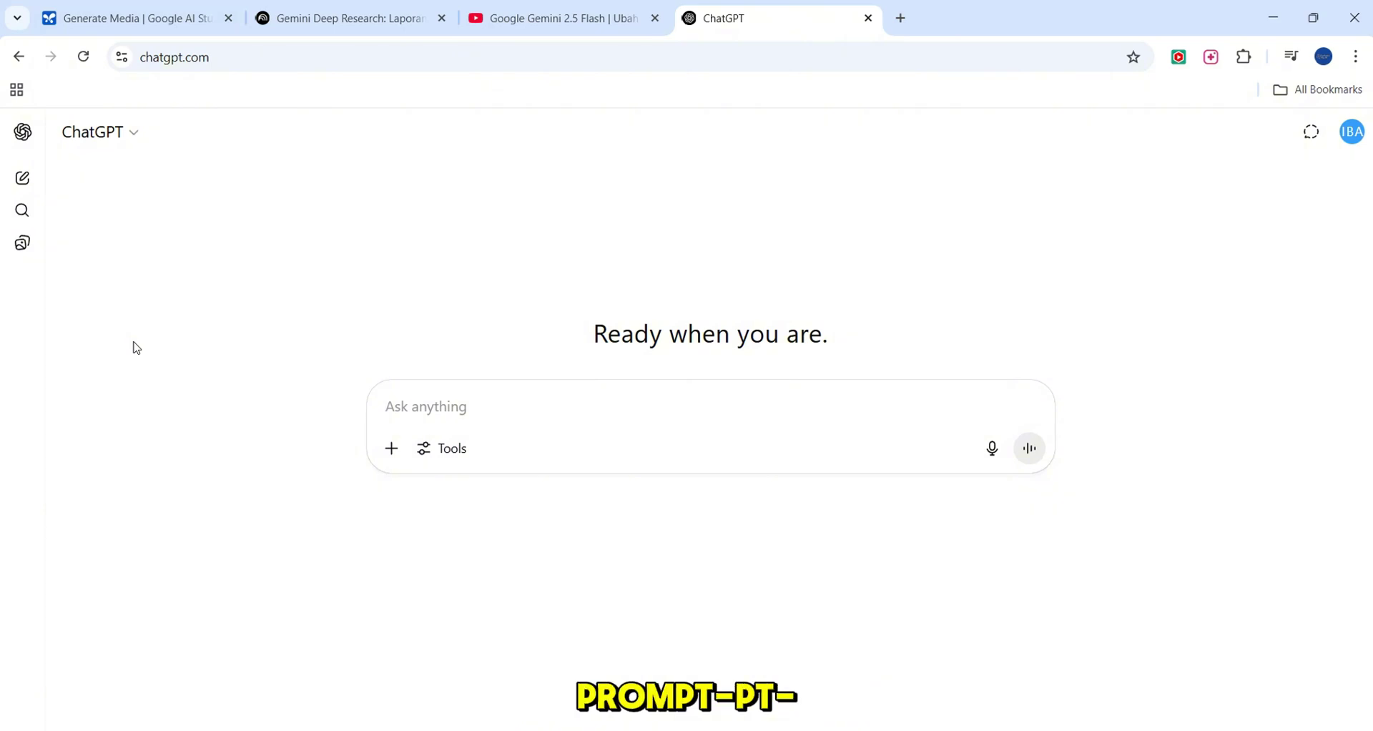
Step: Submit the prompt "Buatlah dialog pendek antara orang yang baru belajar bahasa Indonesia dan penutur asli yang menjelaskan dengan ramah."
type("Buatlah dialog pendek antara orang yang baru belajar ")
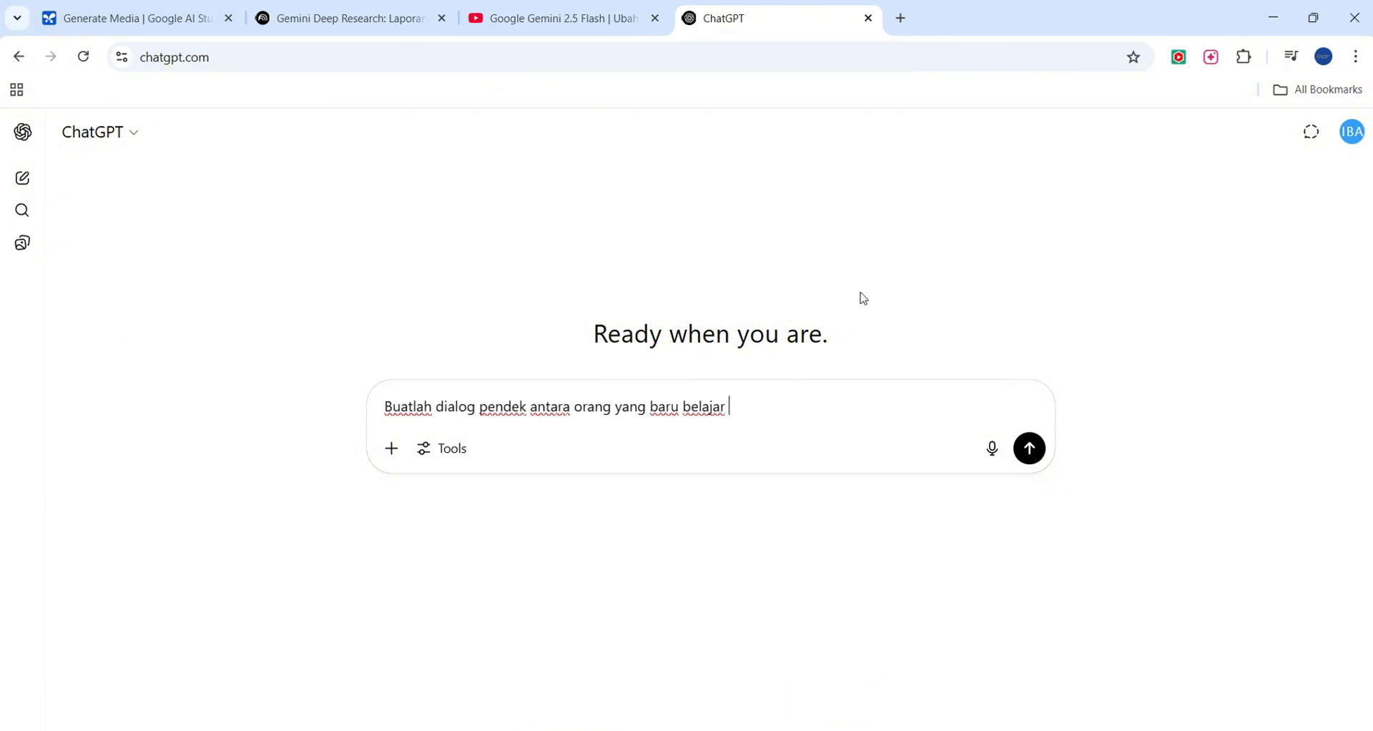
type("bahasa Indonesia dan penutur asli yang menjelaskan dengan ramah.")
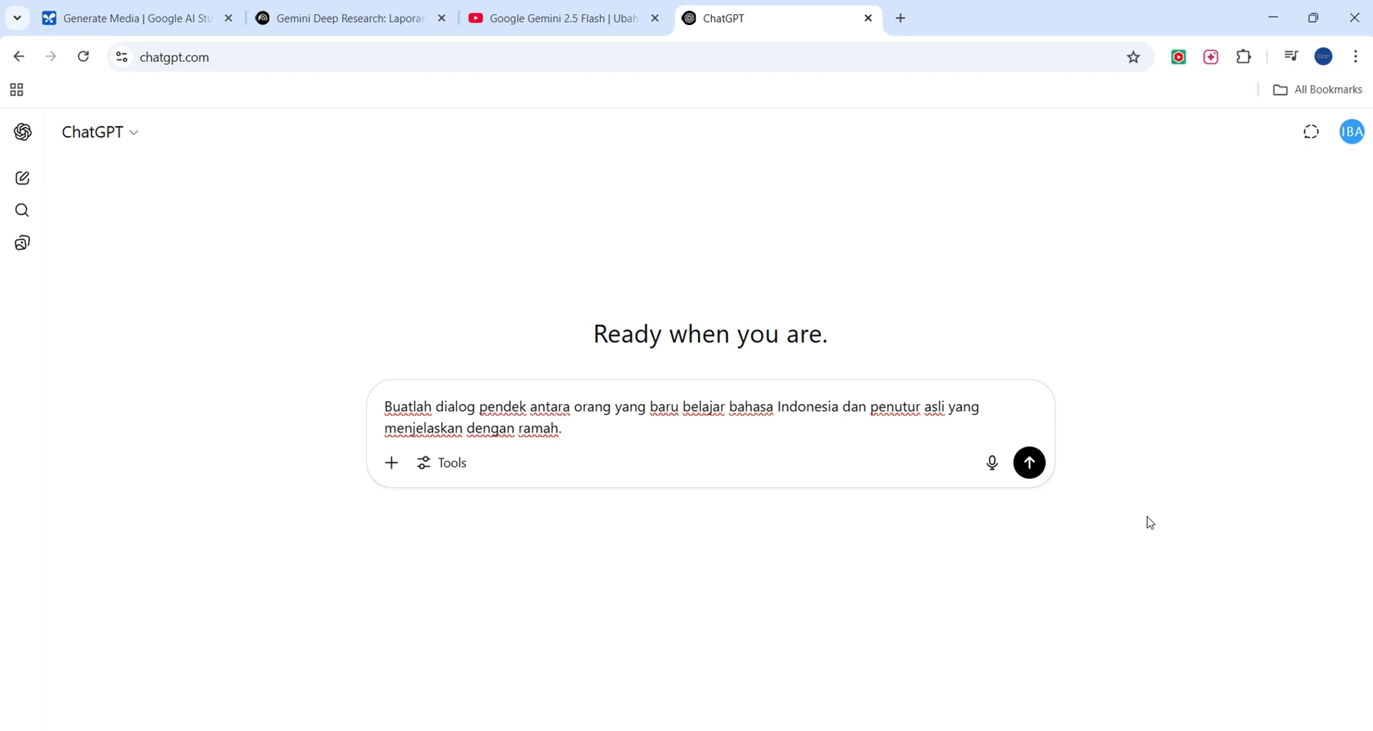
key("Return")
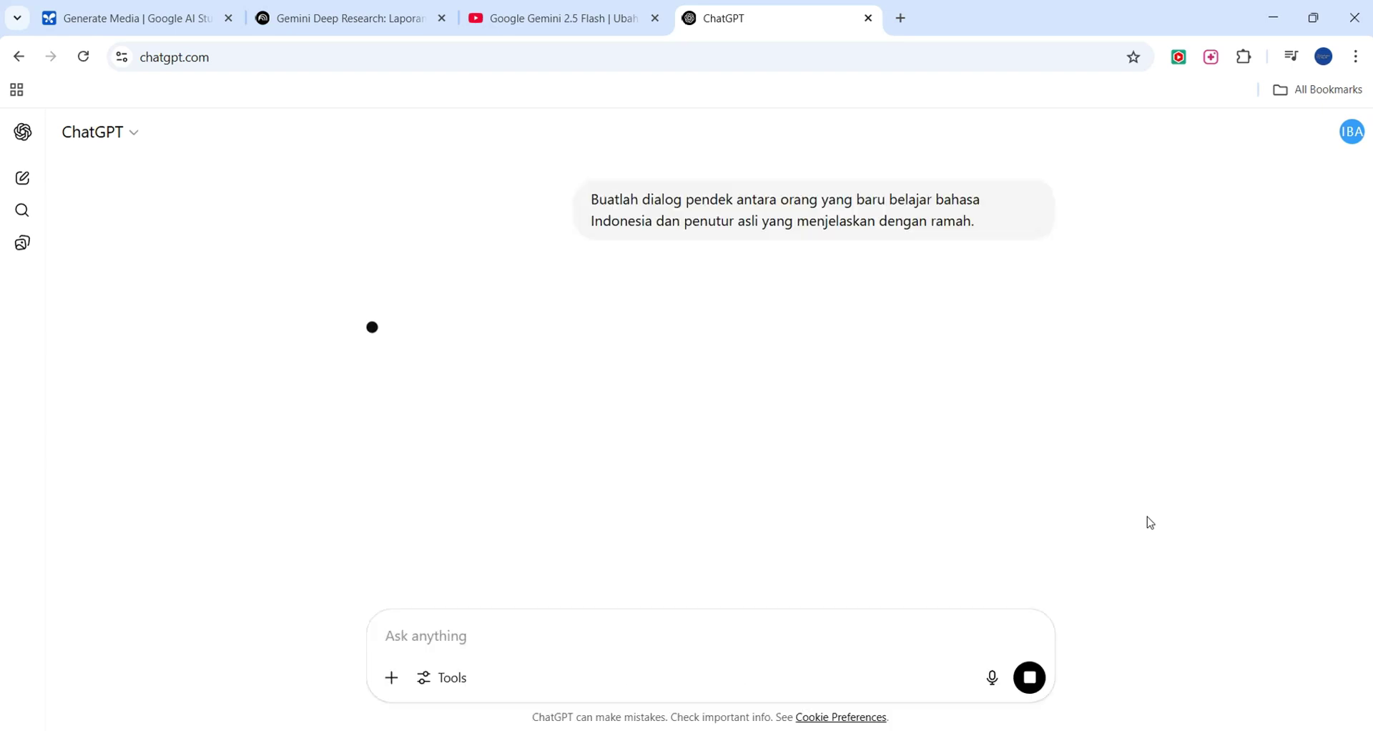
Step: Review the generated dialogue between the two speakers and copy the whole reply
scroll(885, 483, "down", 3)
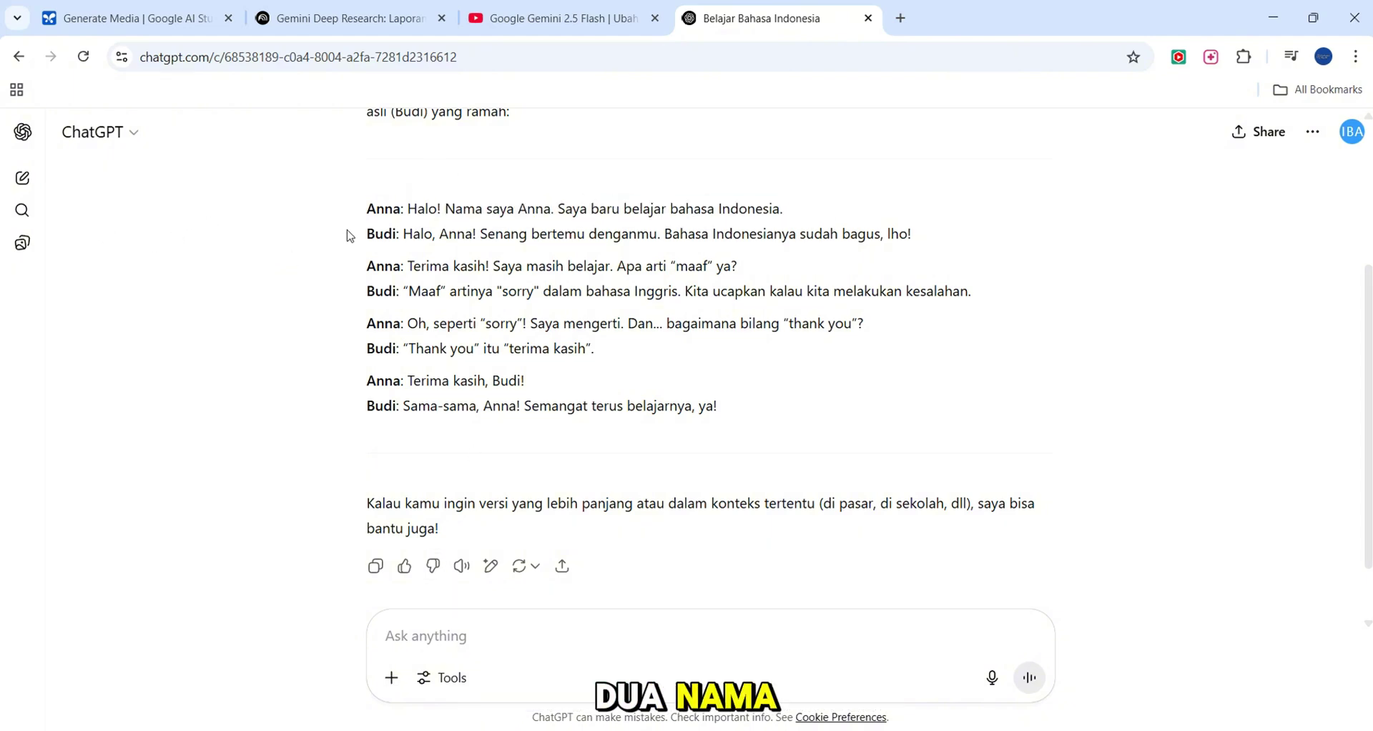
scroll(815, 559, "down", 1)
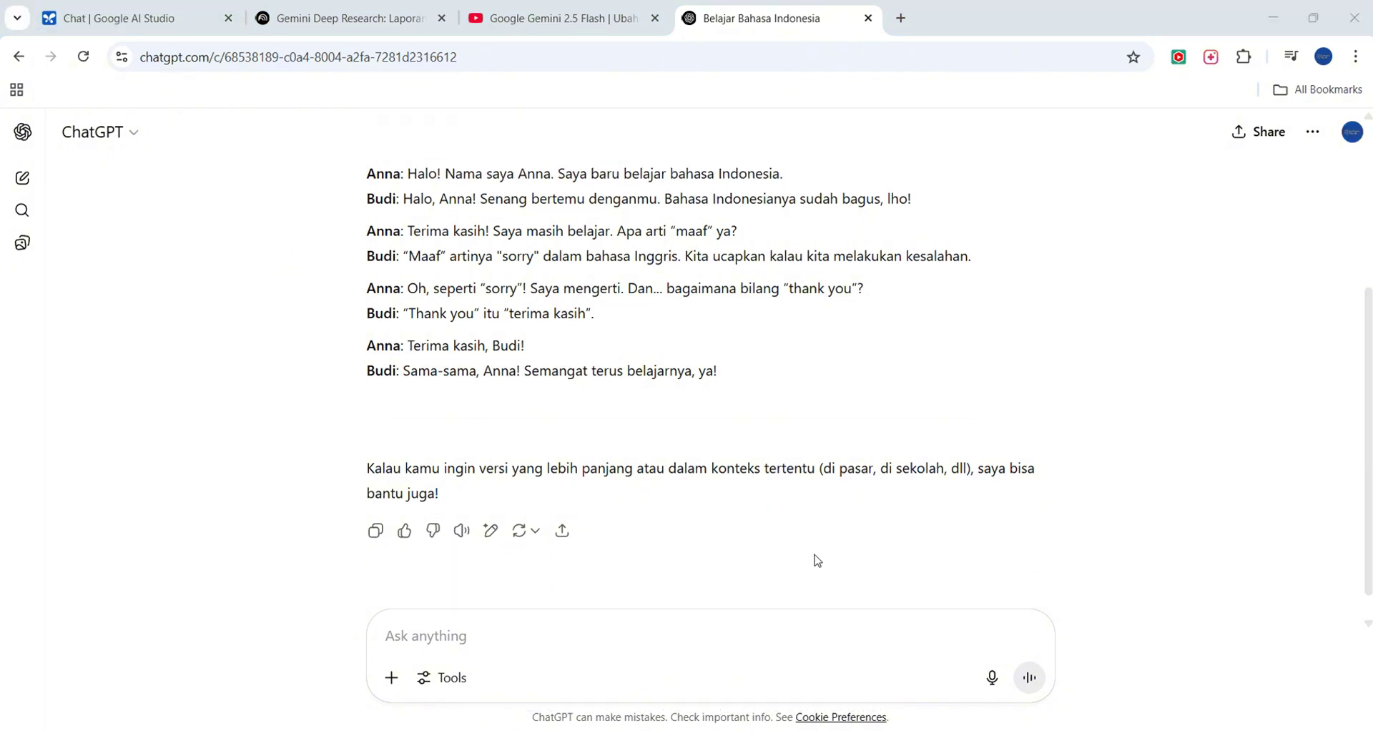
left_click(375, 531)
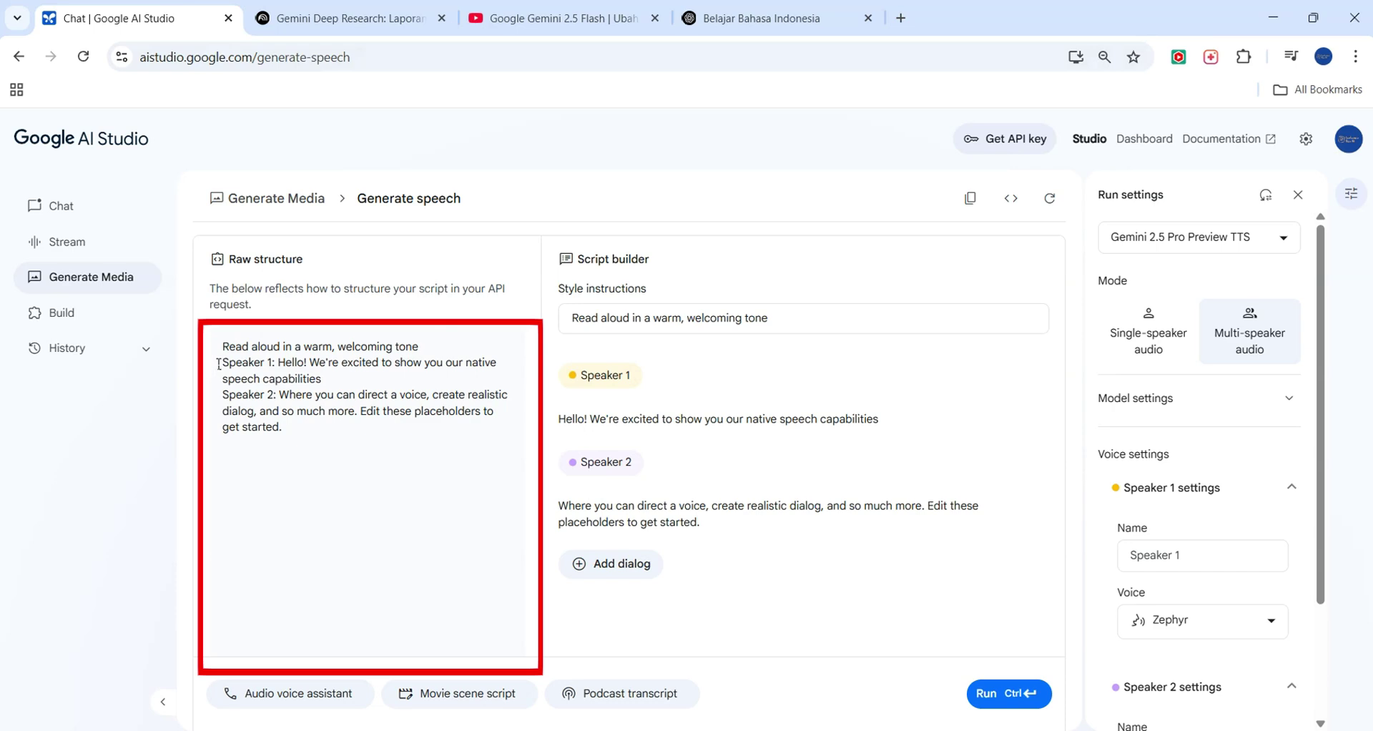
Step: Replace the placeholder speaker lines in the raw structure with the copied dialogue and bring both speakers' settings into view
left_click_drag(218, 363, 301, 432)
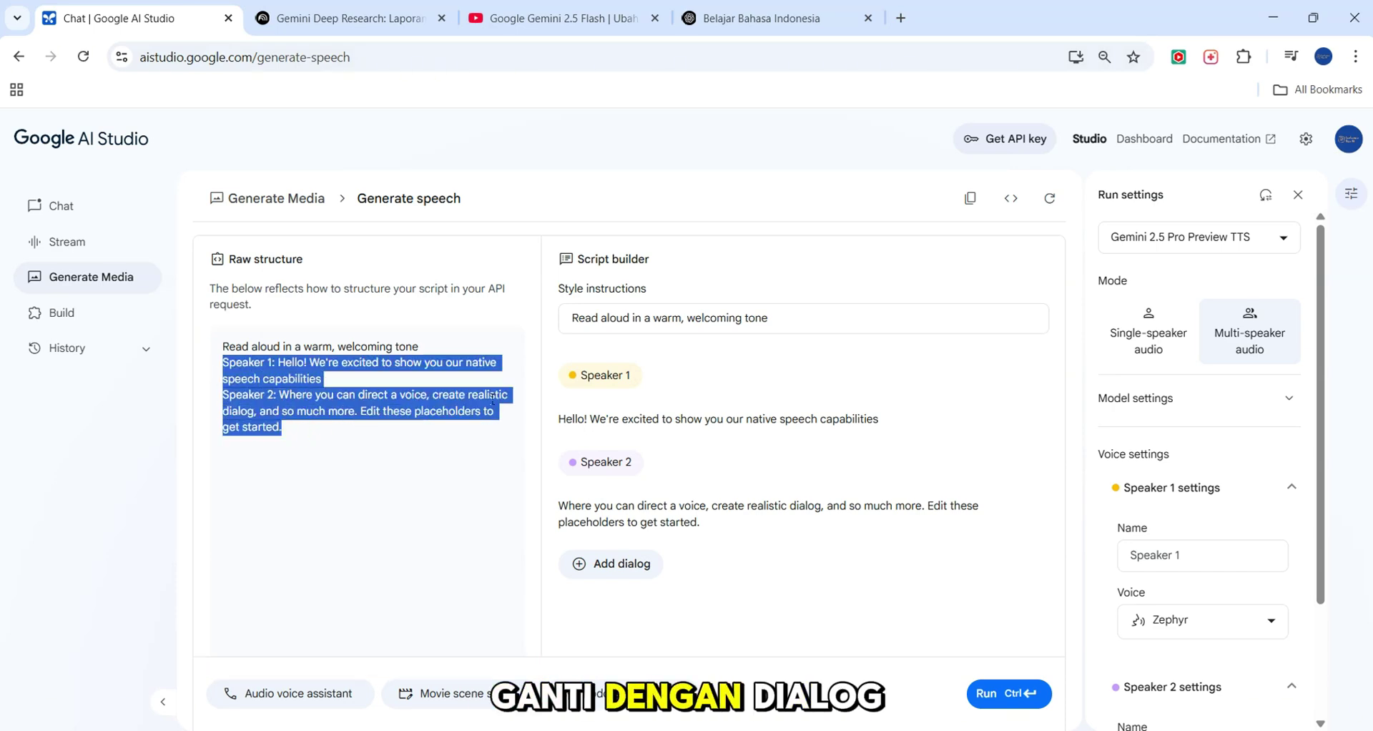
key("ctrl+v")
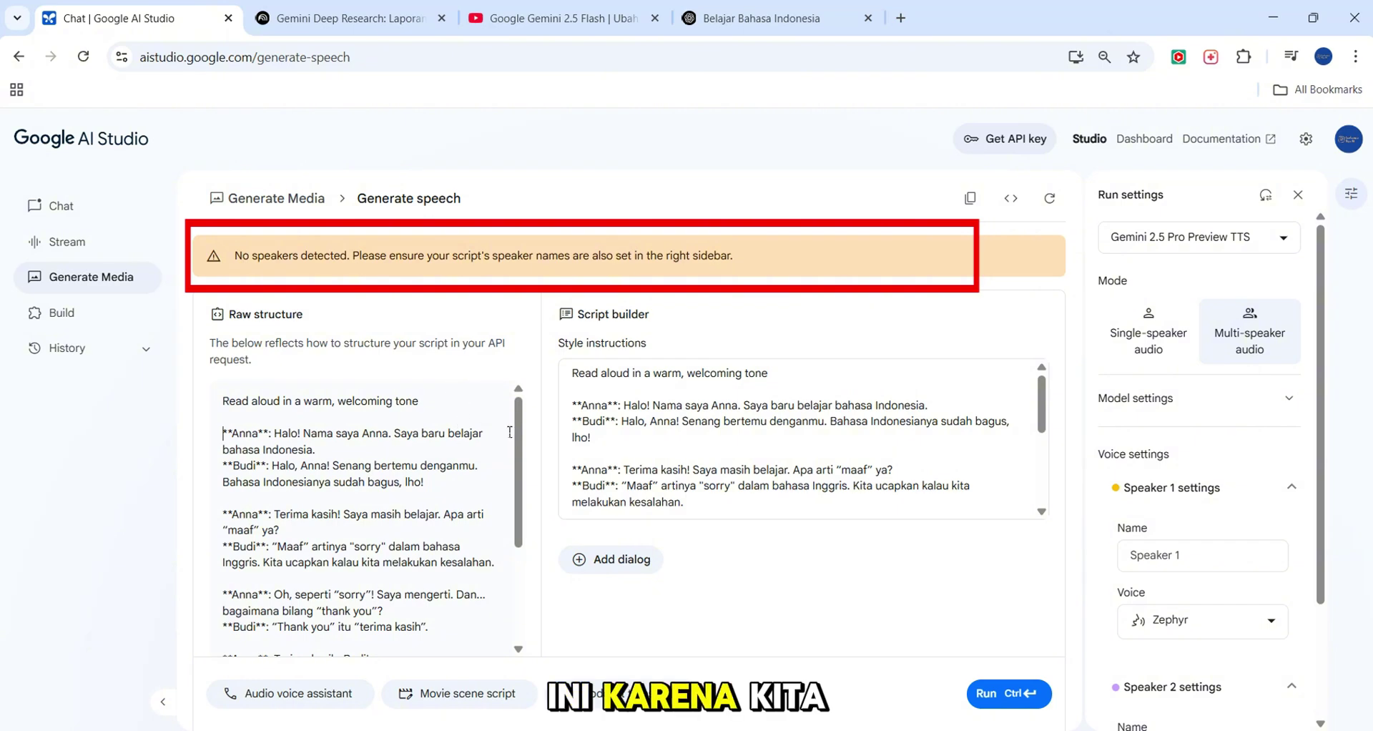
left_click(1194, 550)
scroll(1222, 561, "down", 2)
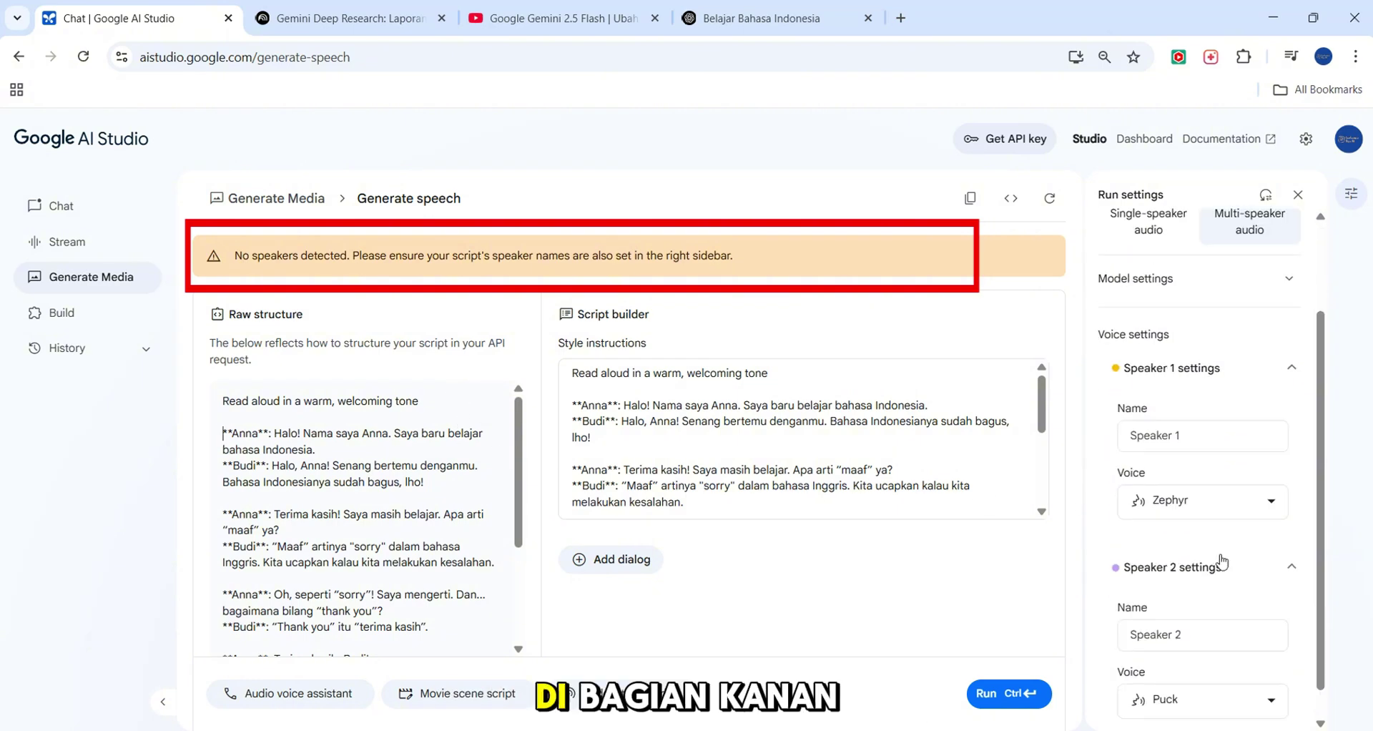
scroll(1222, 561, "down", 1)
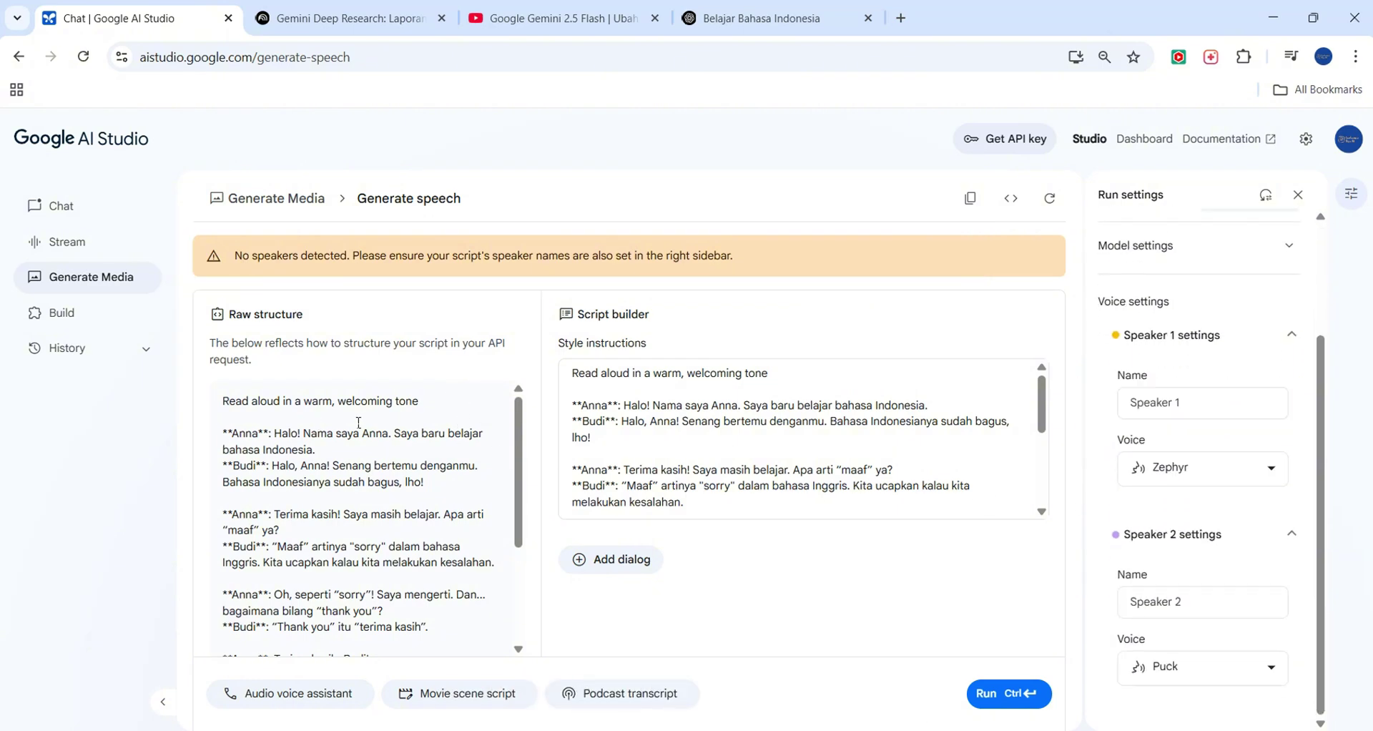
Step: Remove the asterisks around the speaker names in the first four dialogue lines of the raw structure
key("BackSpace")
key("BackSpace")
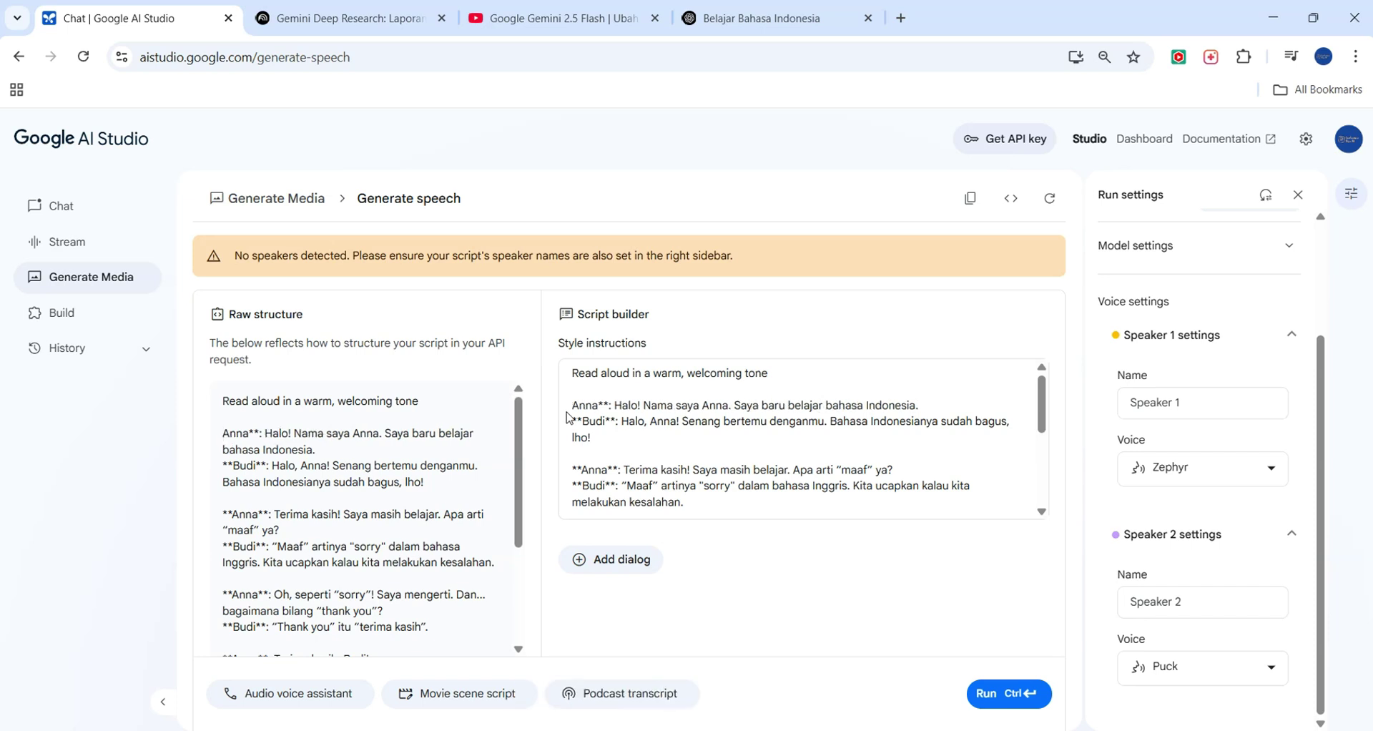
key("Delete")
key("Delete")
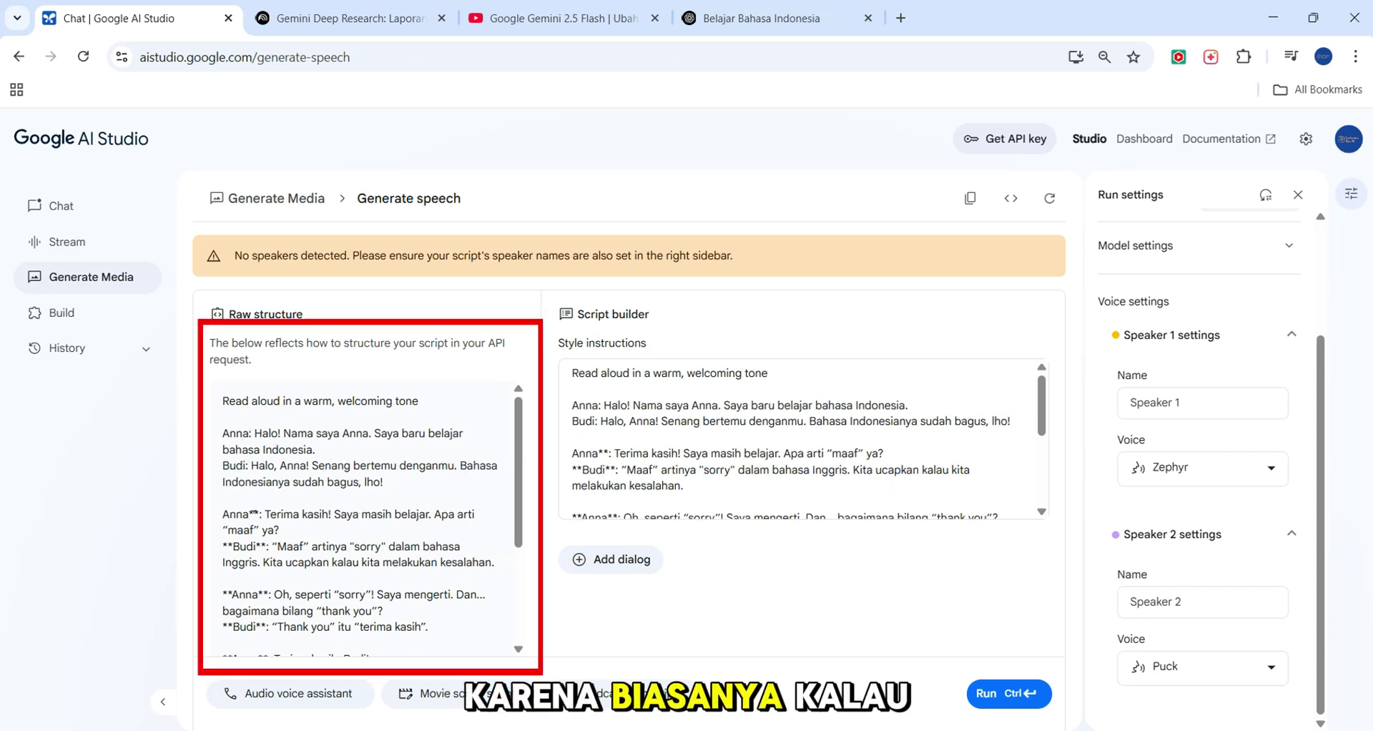
left_click(254, 513)
key("Delete")
key("Delete")
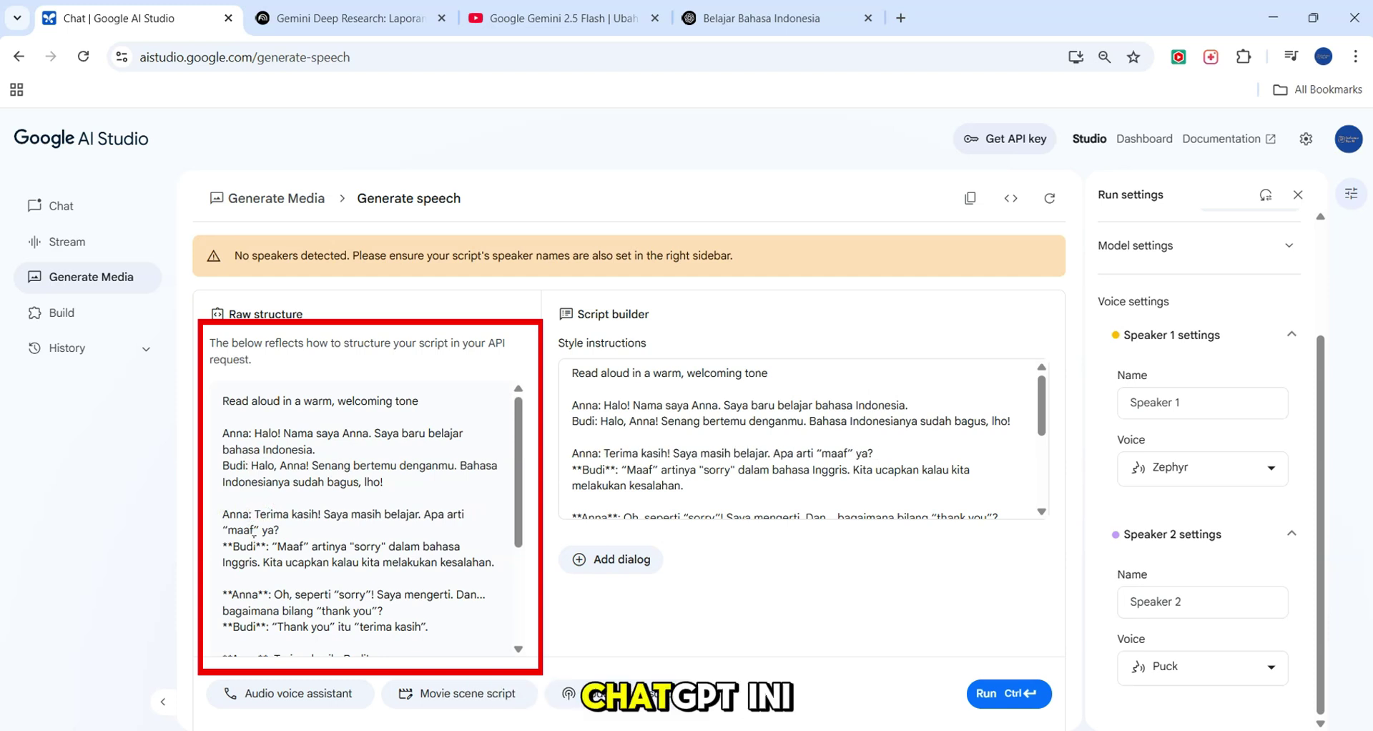
key("BackSpace")
key("BackSpace")
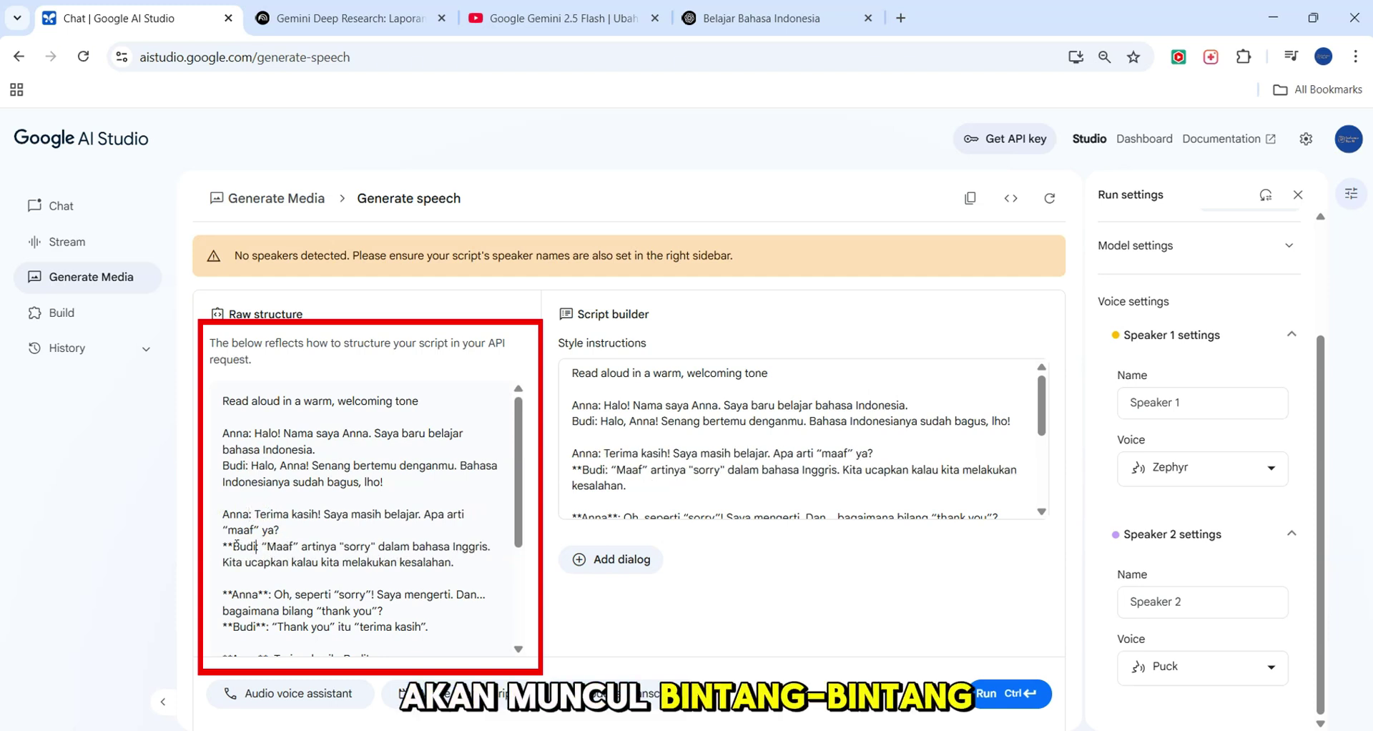
left_click(235, 545)
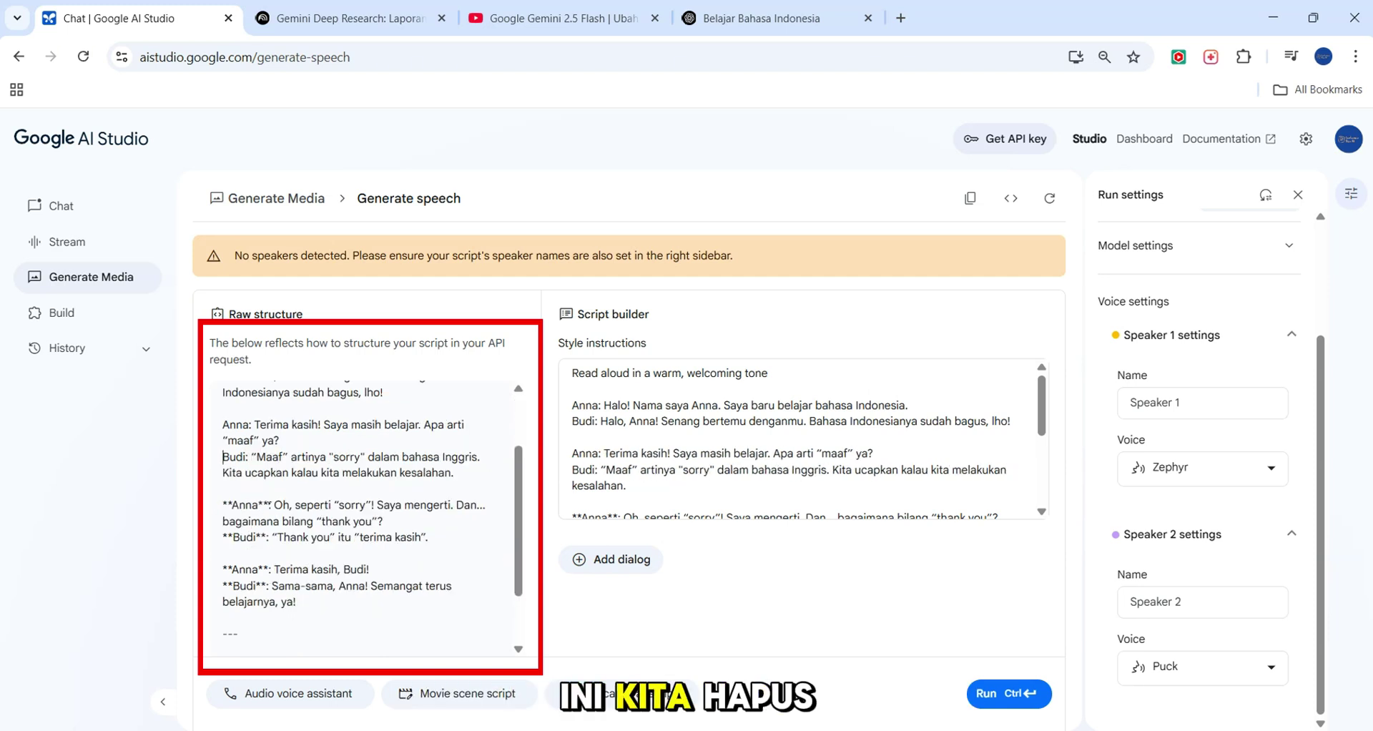
Step: Remove the asterisks from the remaining speaker names in the raw structure and delete the "---" separator after the last line
left_click(269, 505)
key("BackSpace")
key("BackSpace")
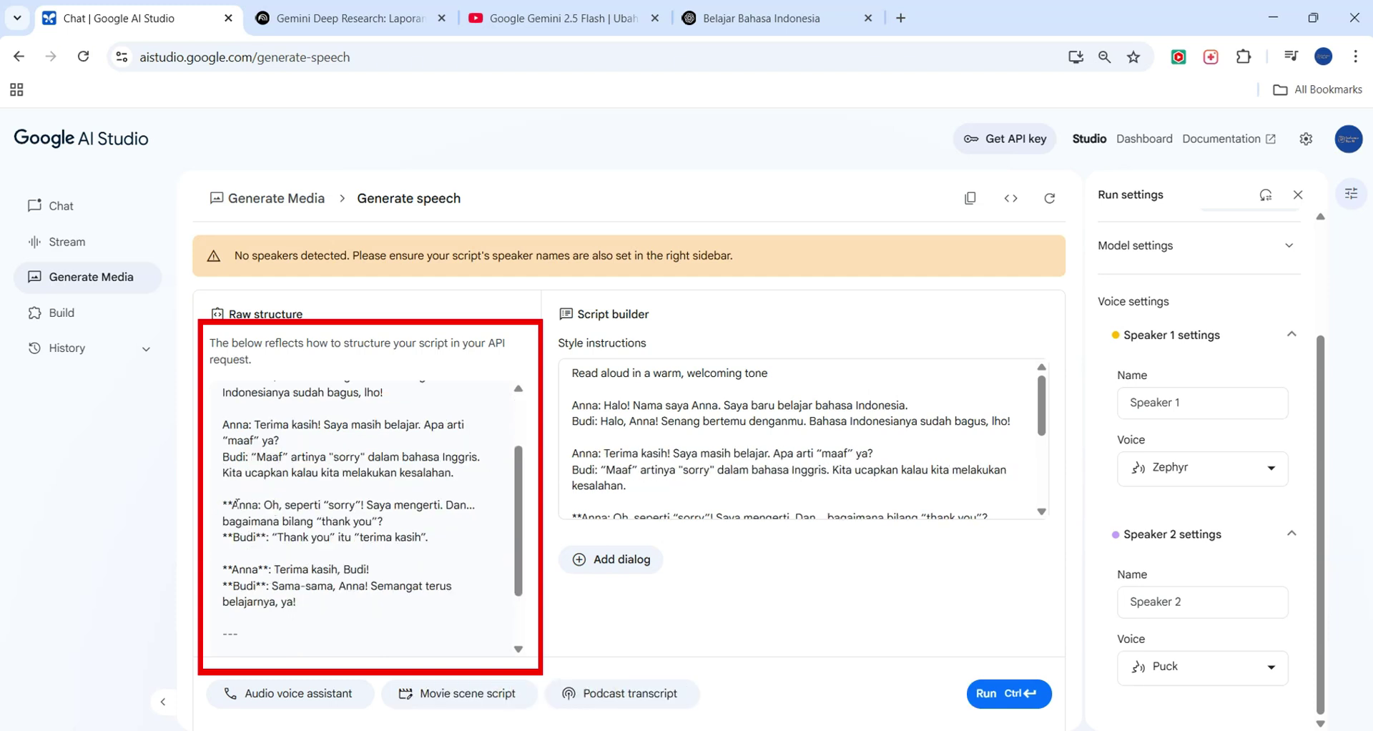
left_click(233, 506)
key("BackSpace")
key("BackSpace")
left_click(234, 569)
key("BackSpace")
key("BackSpace")
key("BackSpace")
key("BackSpace")
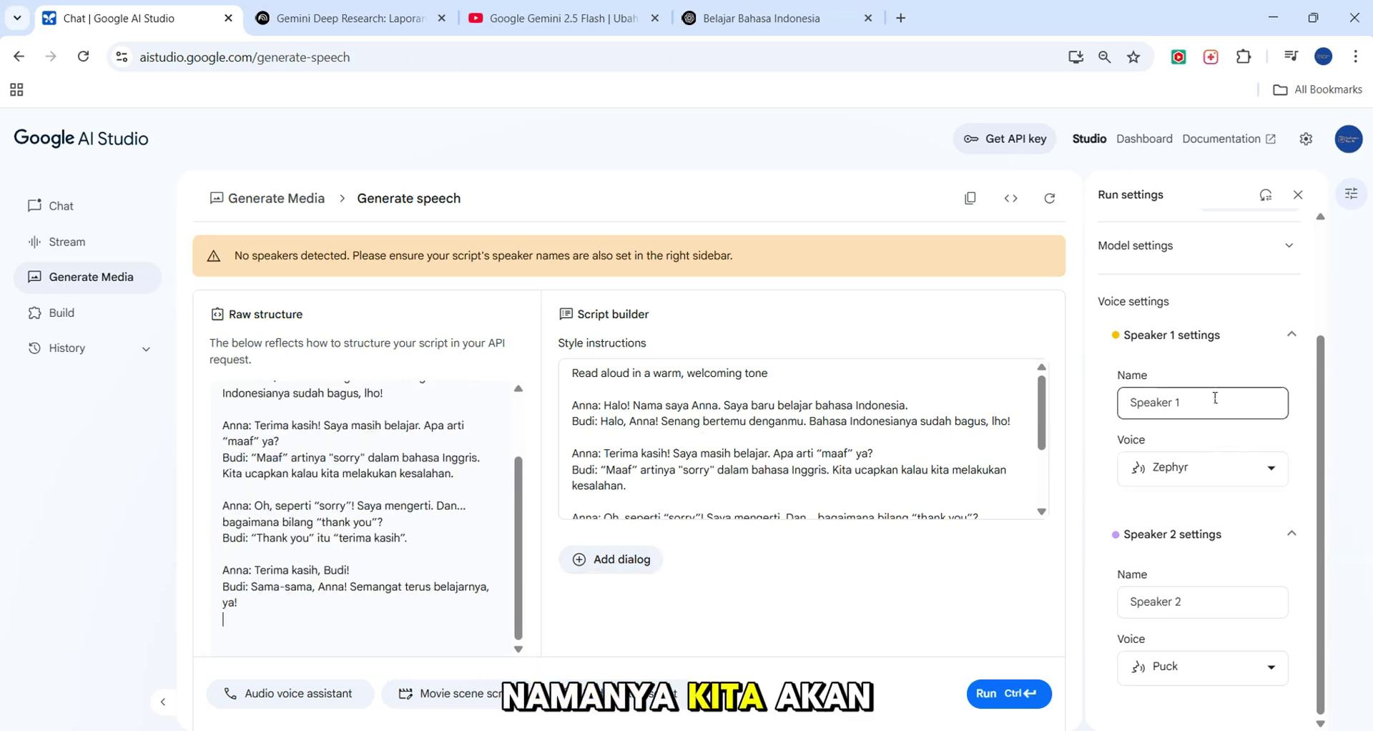
Step: Name speaker 1 and speaker 2 after the dialogue's first and second characters and check the split lines in the script builder
triple_click(1173, 402)
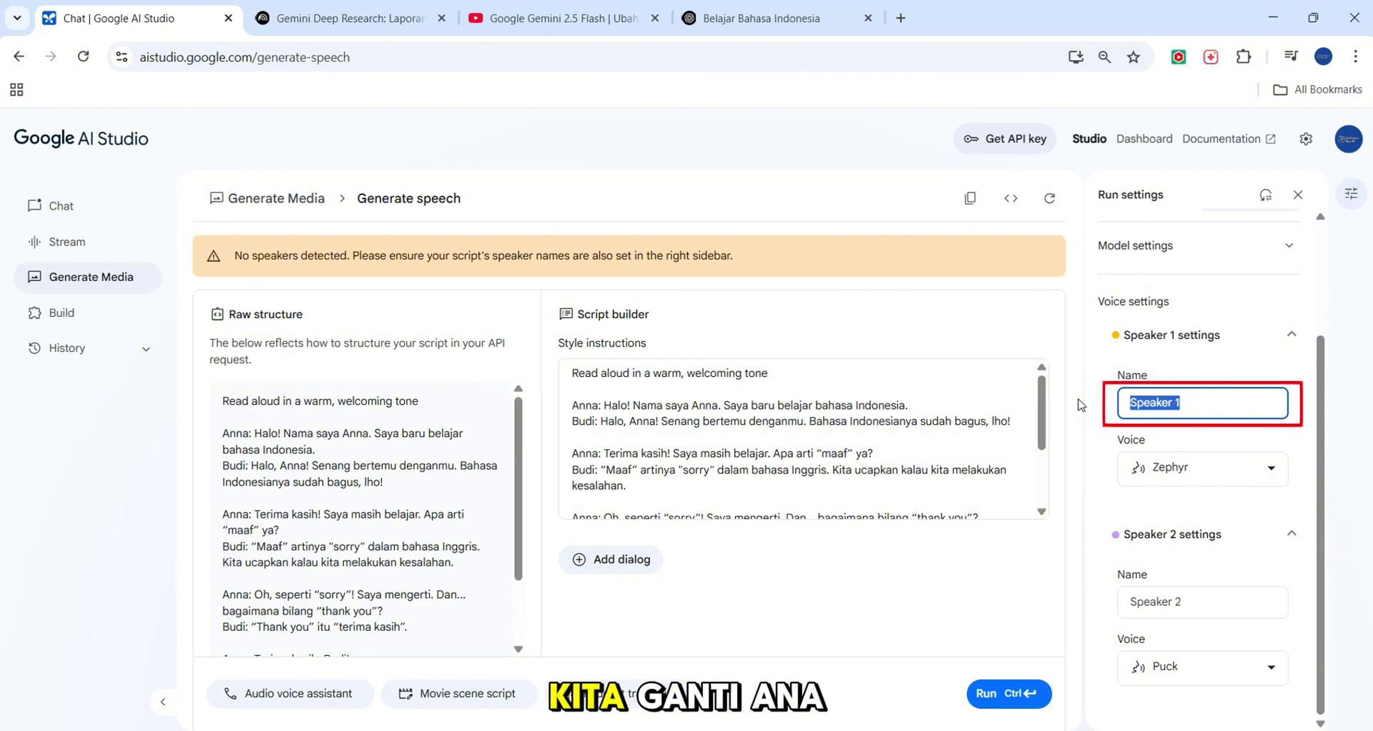
type("Anna")
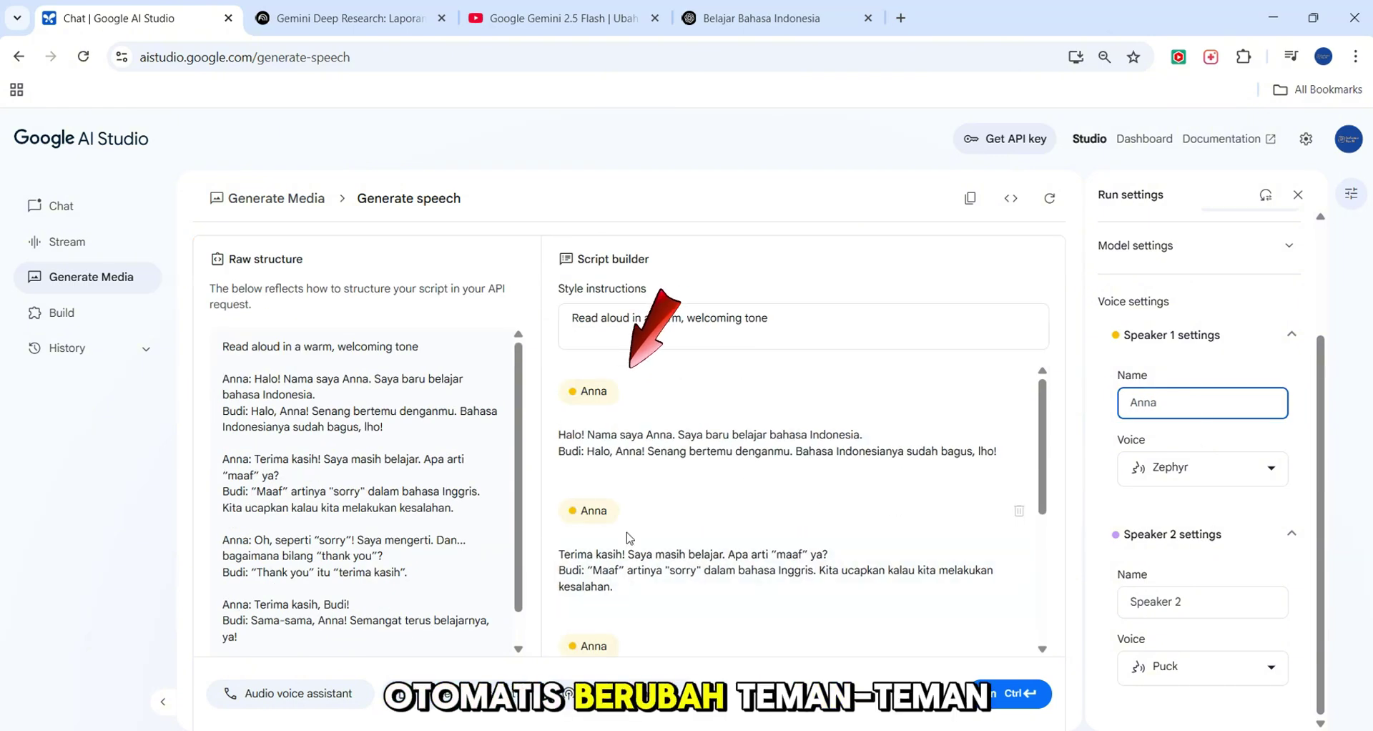
triple_click(1182, 602)
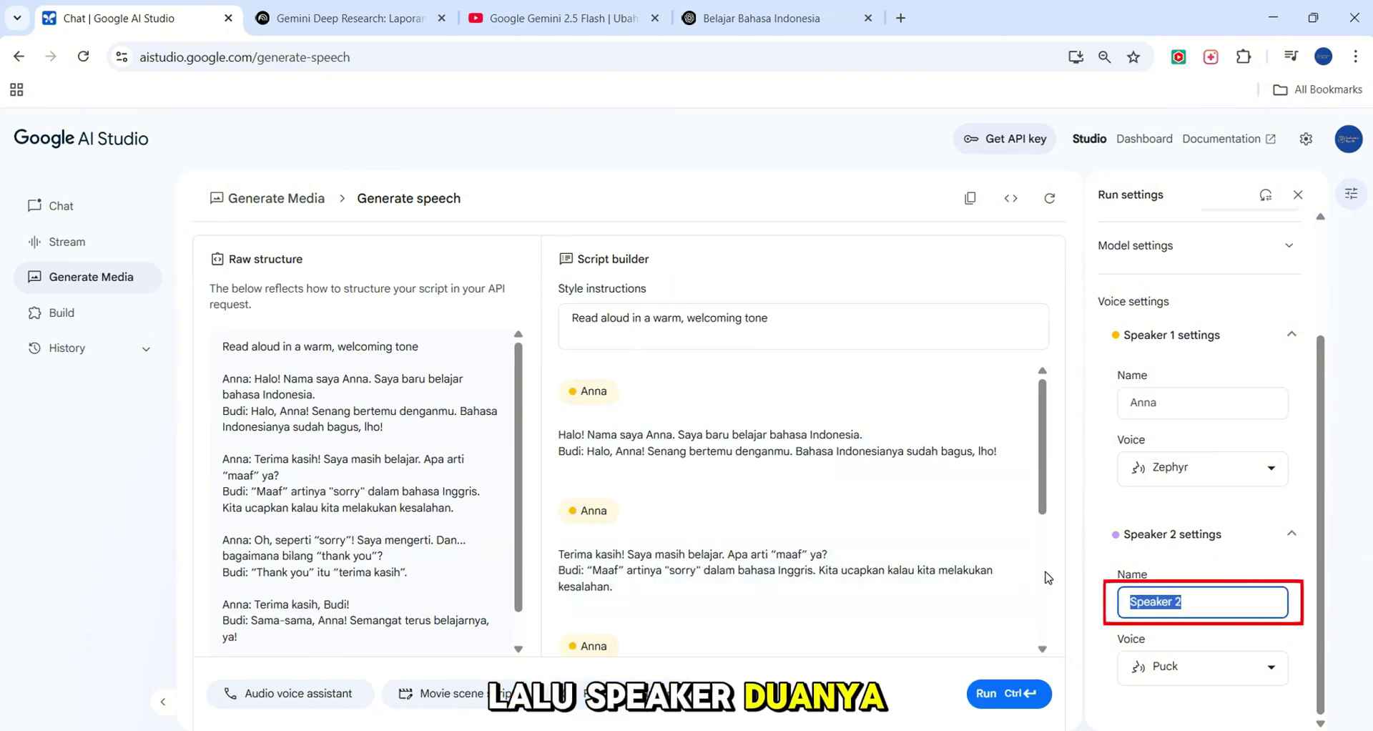
type("Budi")
scroll(705, 521, "down", 5)
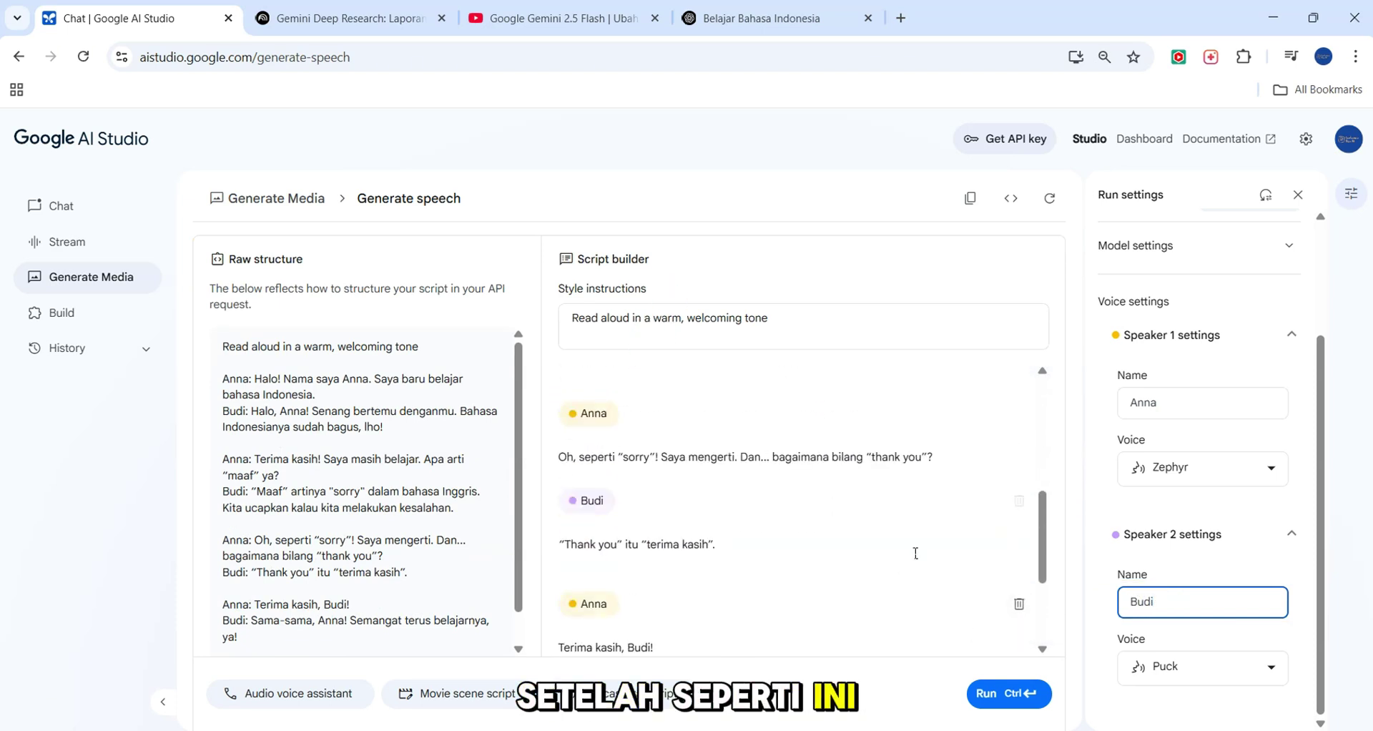
Step: Preview the Kore voice and assign it to speaker 1, and select Puck as speaker 2's voice
left_click(1170, 476)
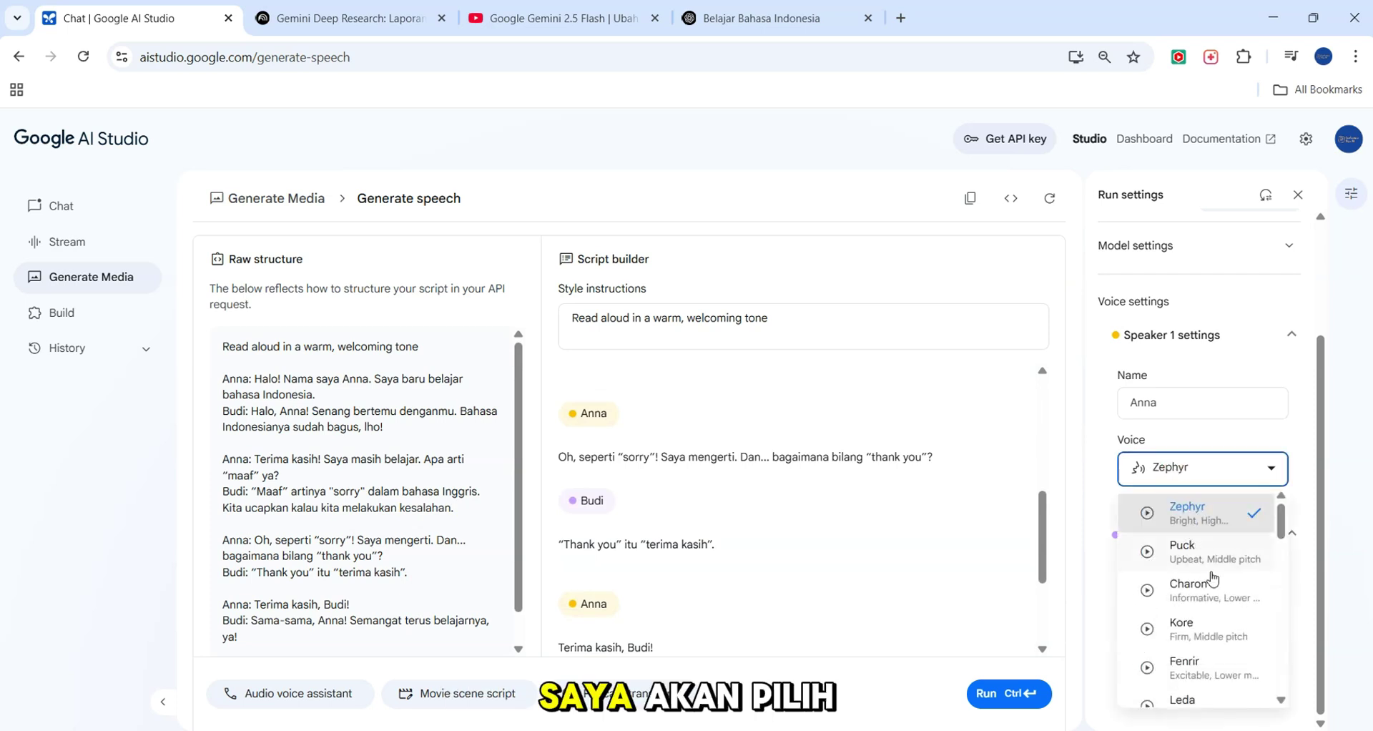
left_click(1148, 629)
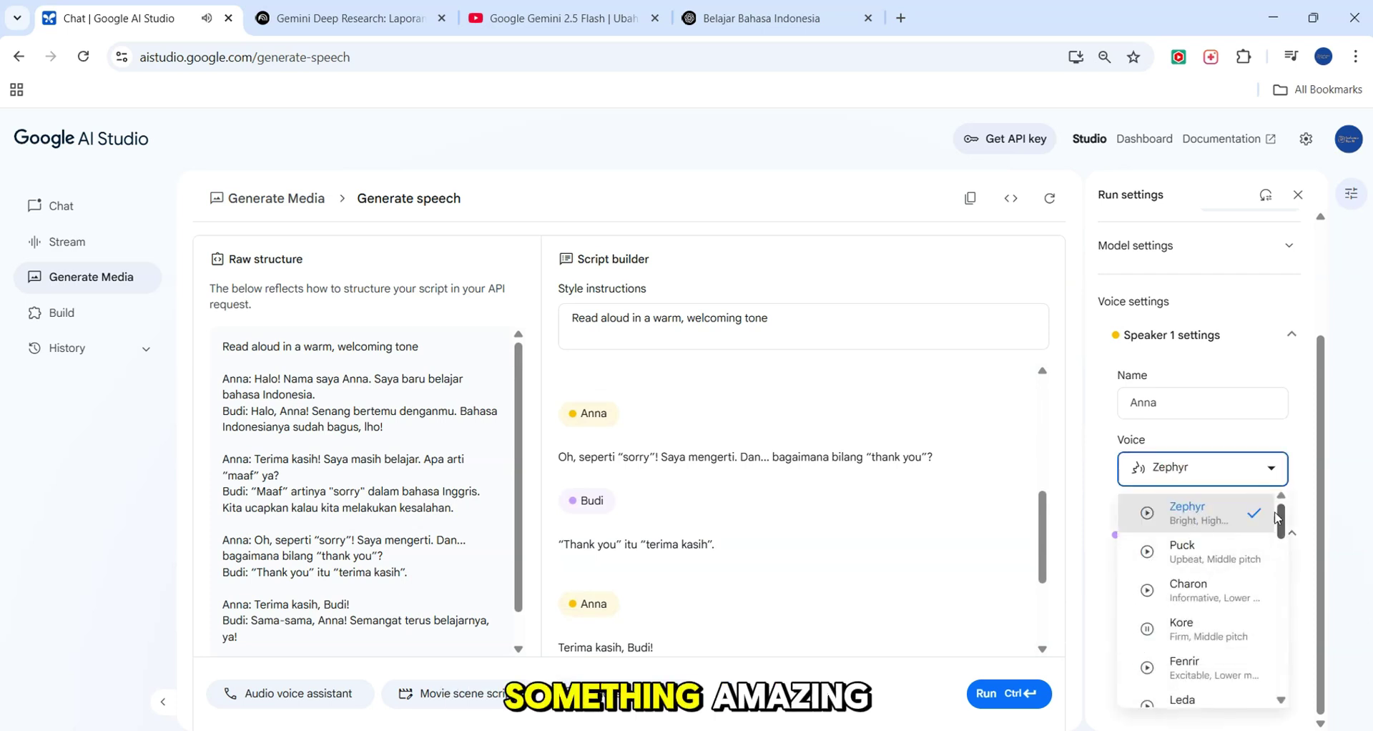
left_click(1189, 633)
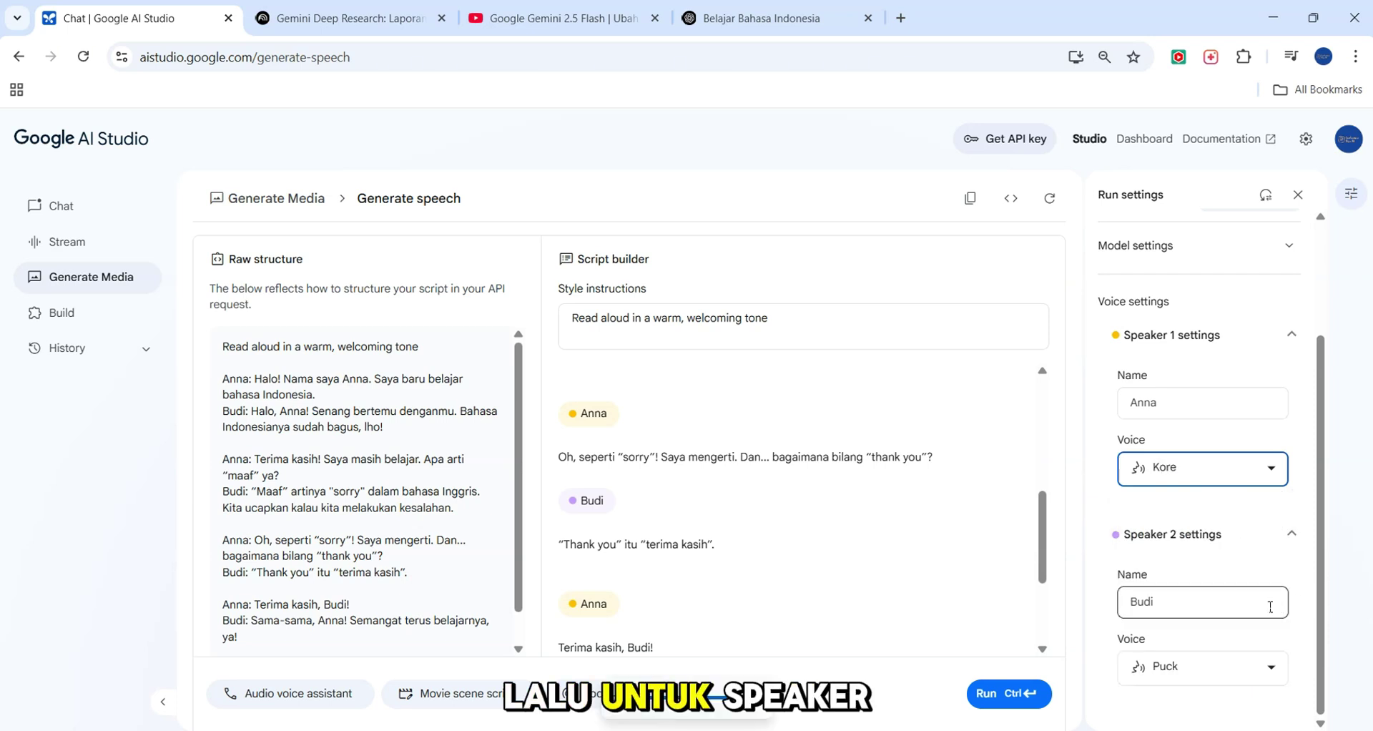
left_click(1239, 666)
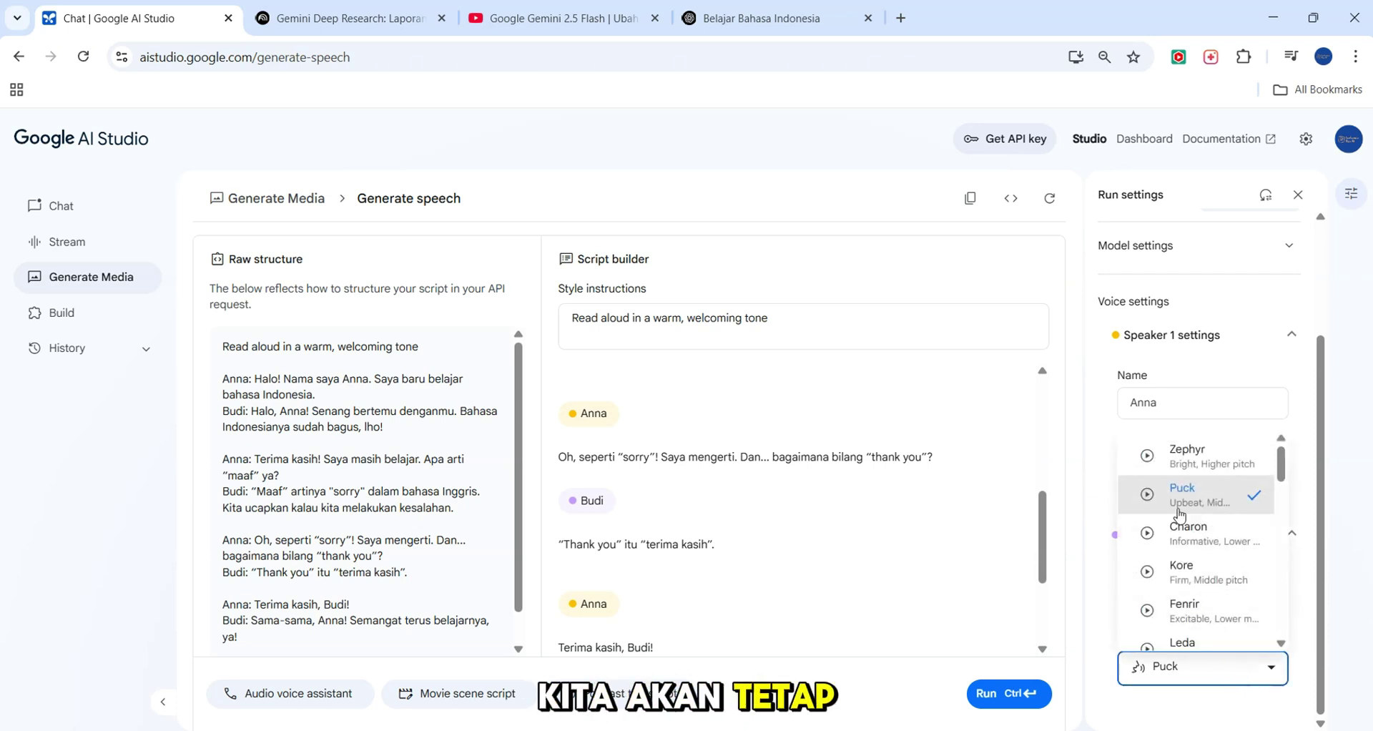
left_click(1196, 493)
scroll(829, 559, "down", 1)
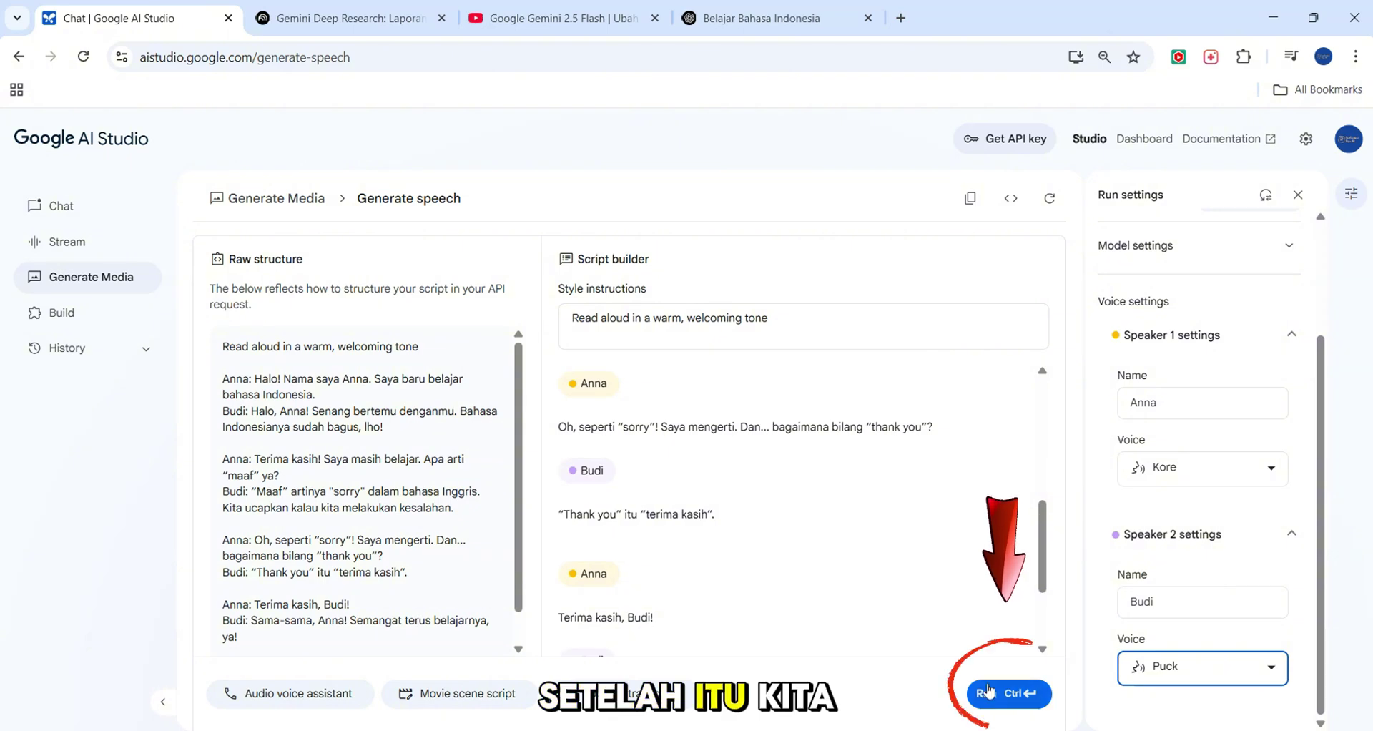
Step: Generate the multi-speaker speech and follow the dialogue in the script builder while the audio plays
left_click(1000, 692)
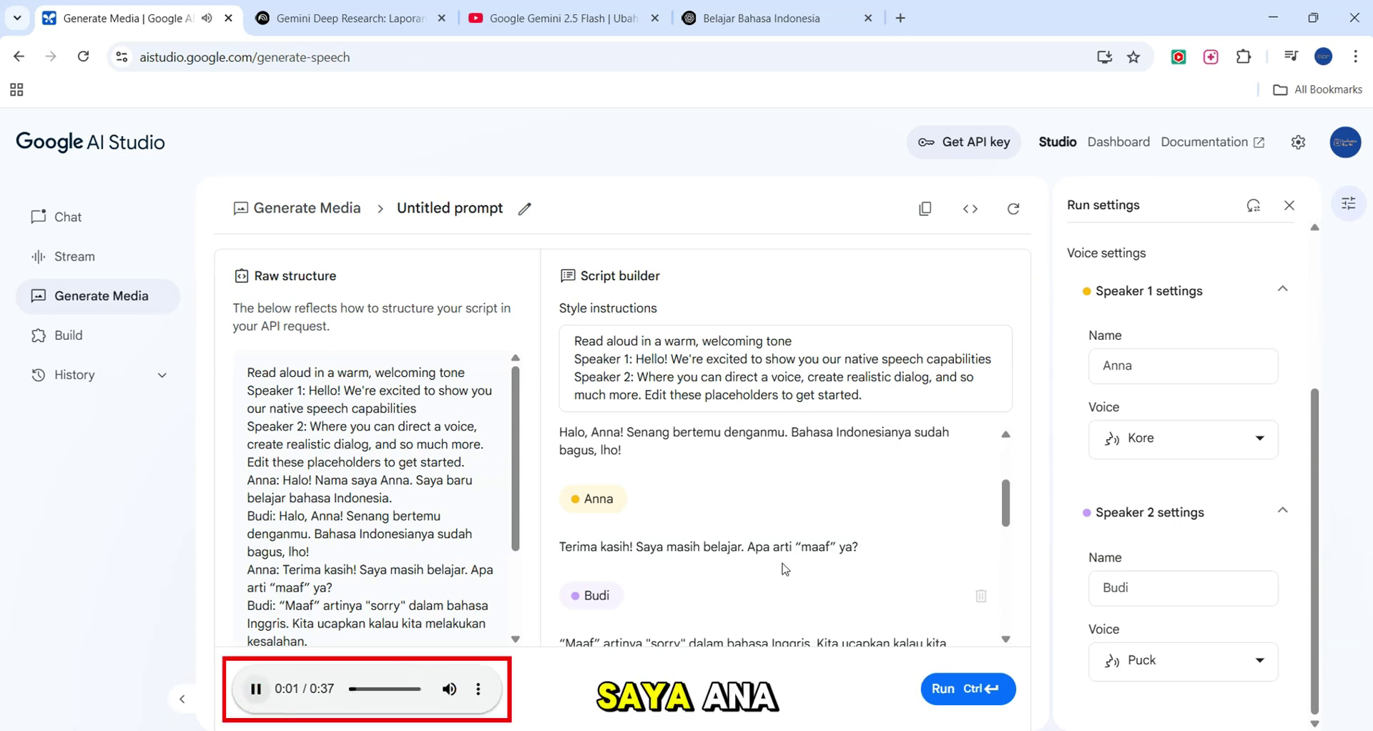
scroll(790, 547, "up", 2)
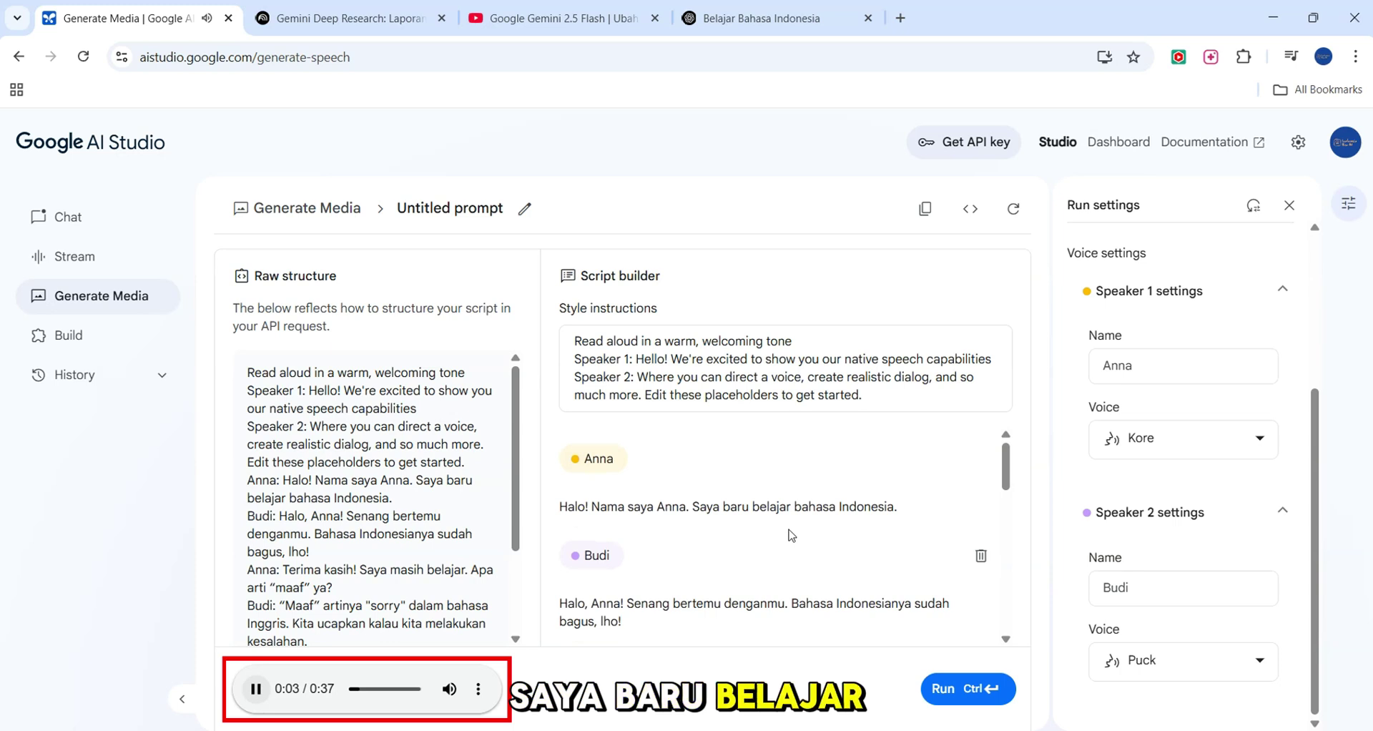
scroll(790, 532, "down", 2)
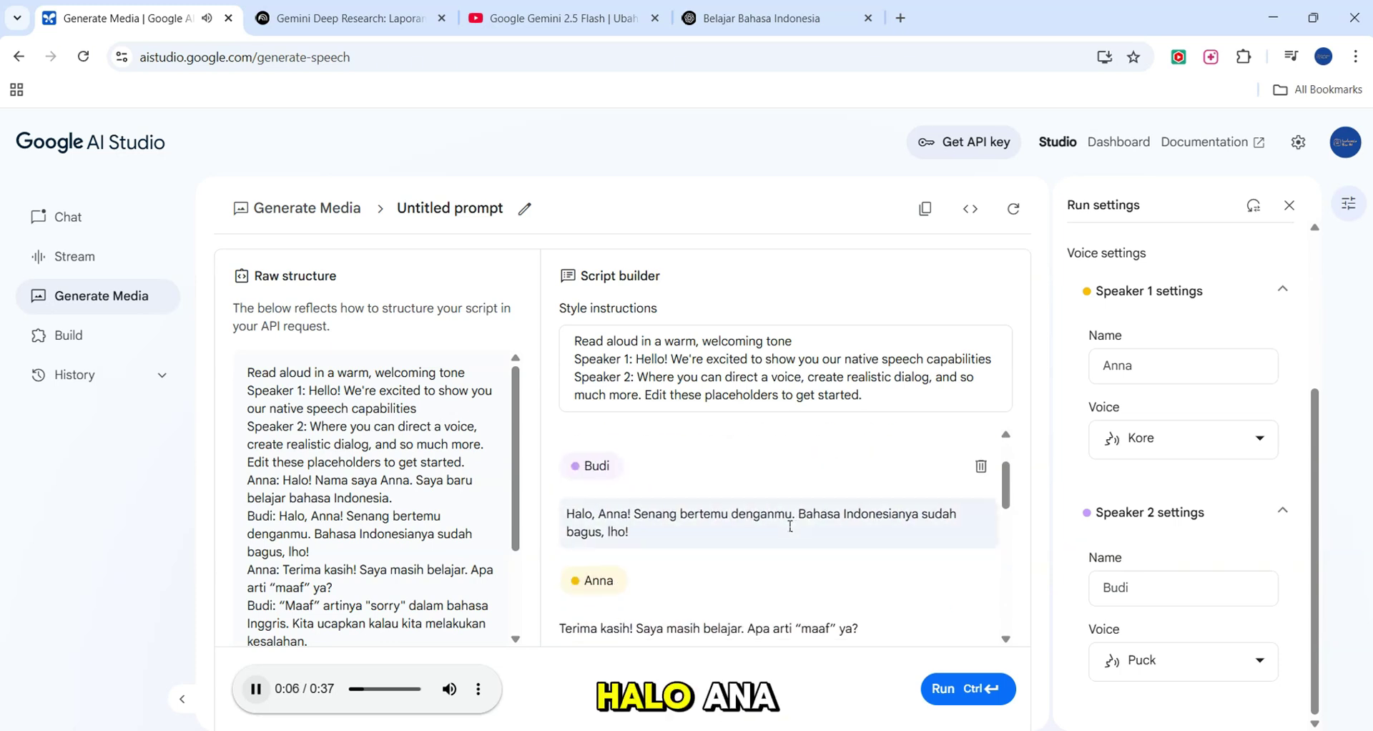
scroll(789, 526, "down", 1)
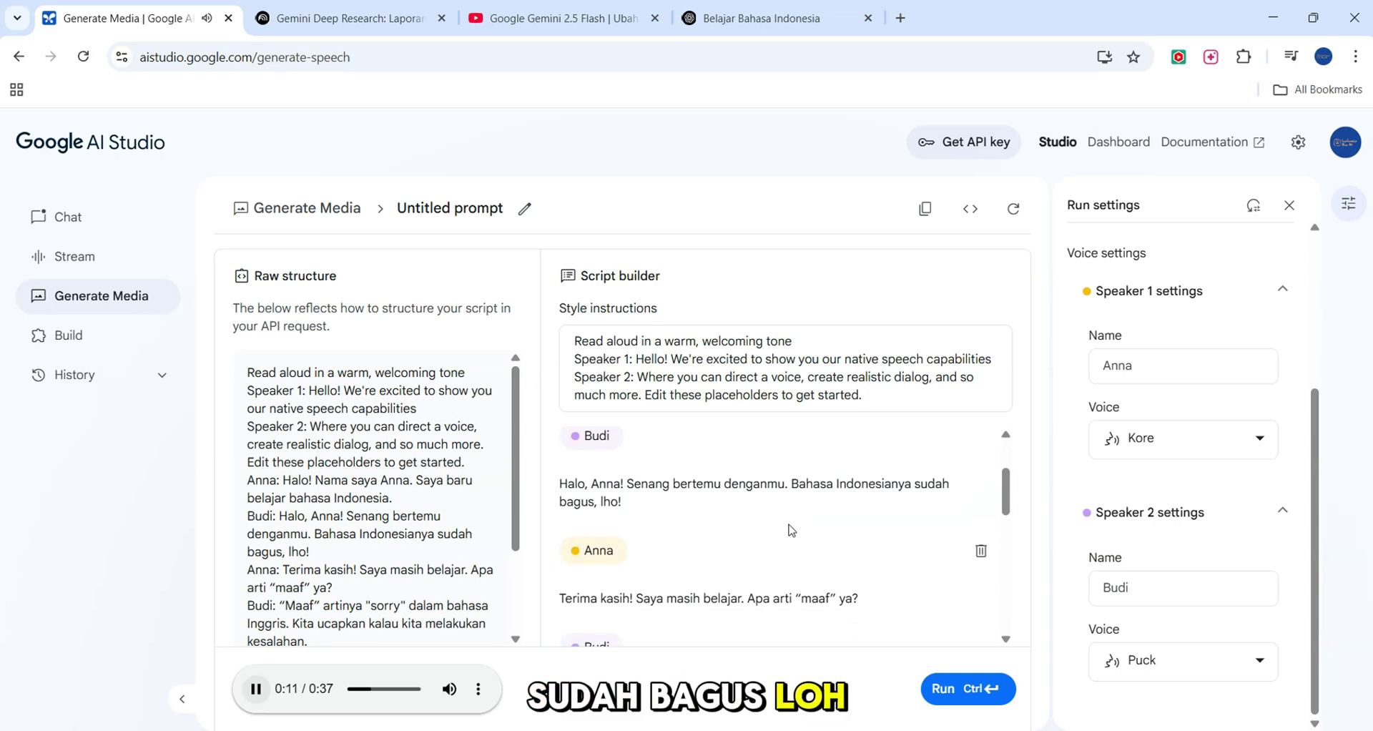
scroll(791, 530, "down", 2)
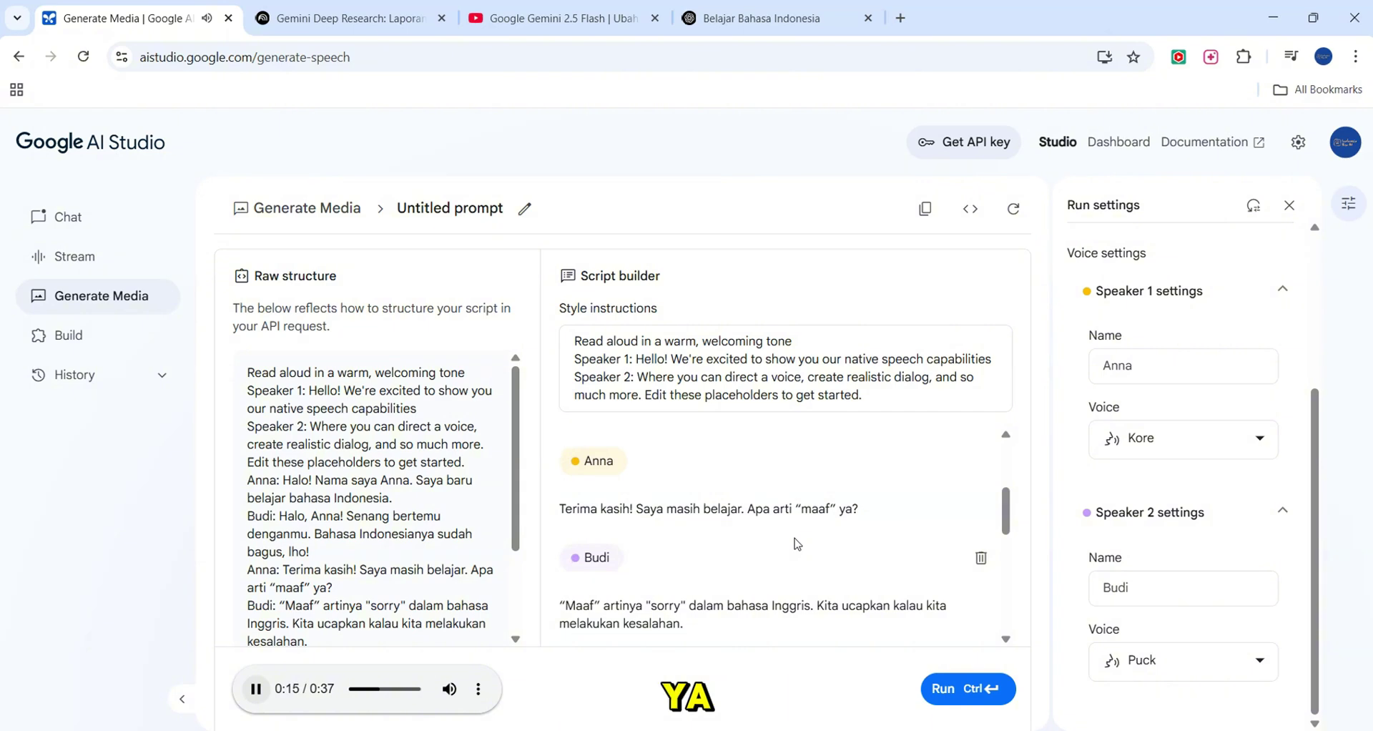
scroll(796, 543, "down", 1)
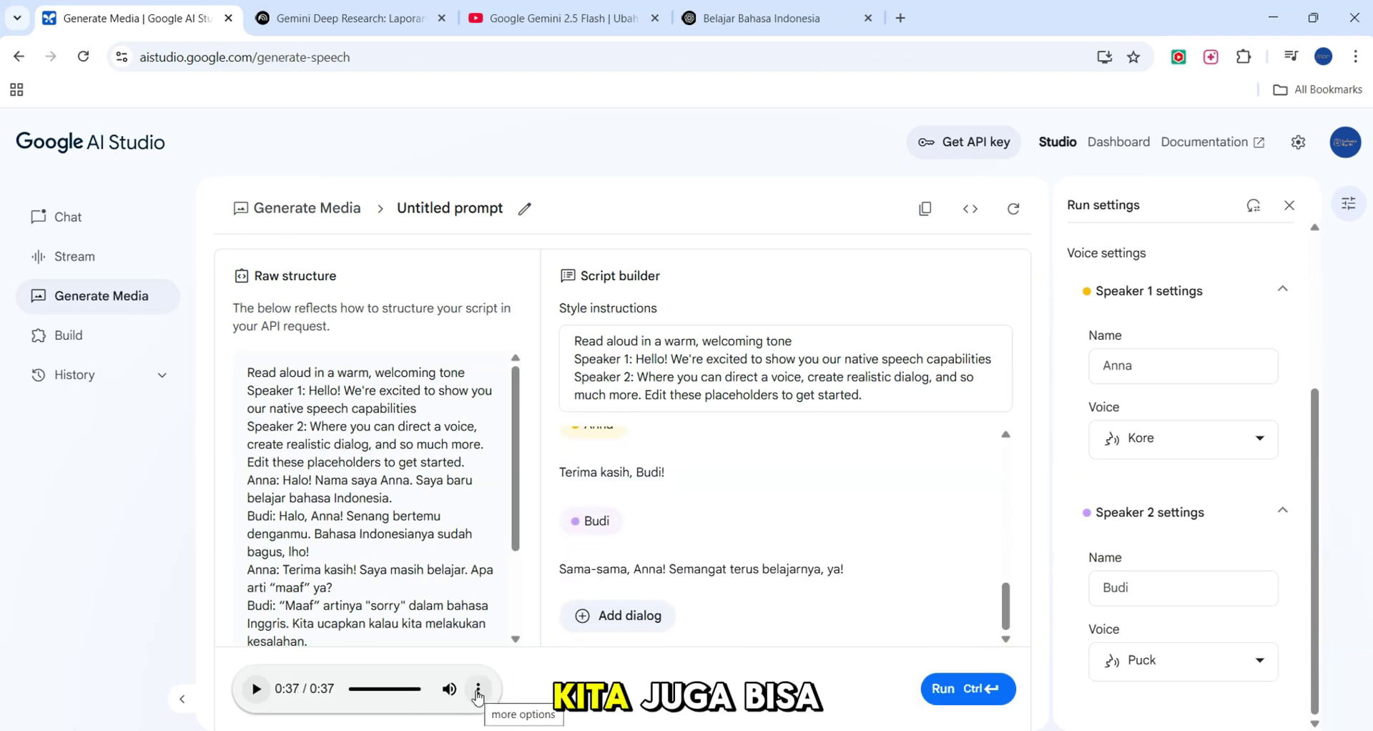
Step: View the download and playback speed options of the generated dialogue audio and close them
left_click(478, 691)
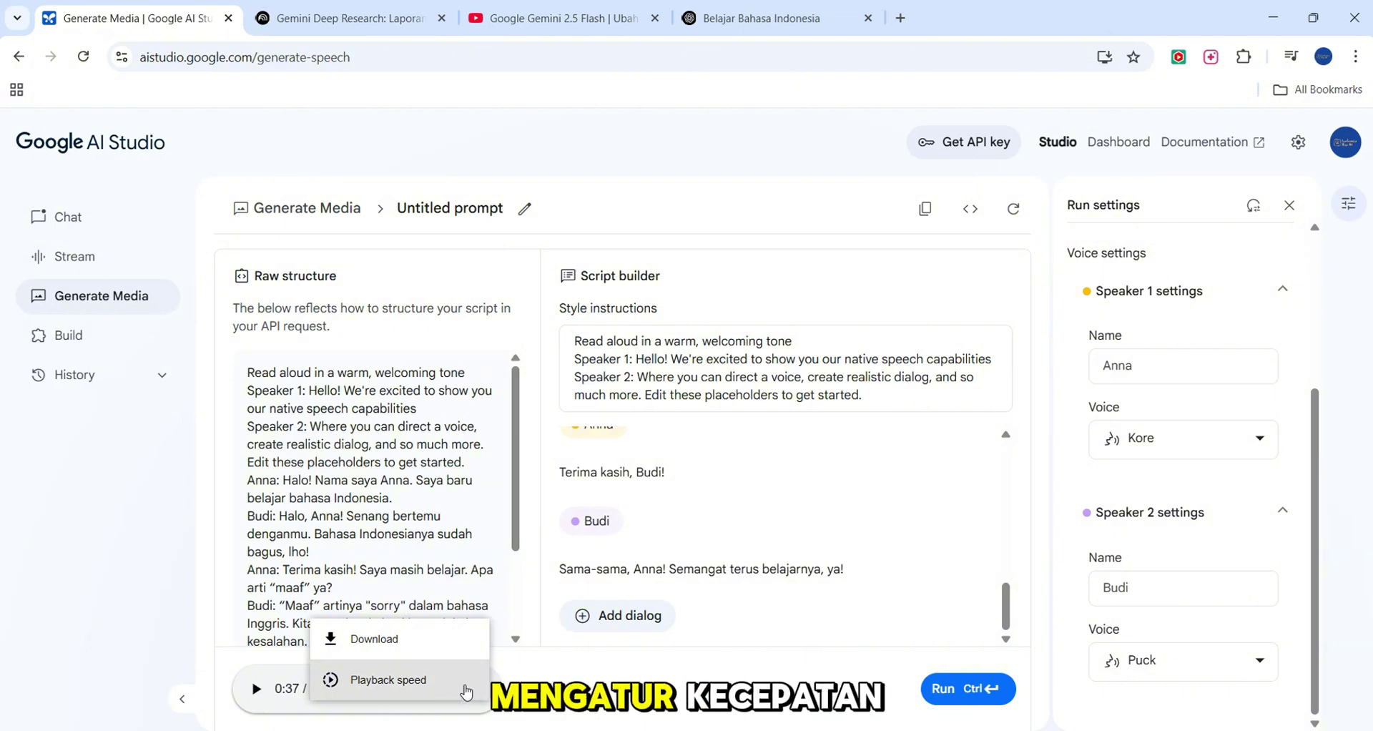
left_click(1250, 459)
scroll(1240, 470, "up", 3)
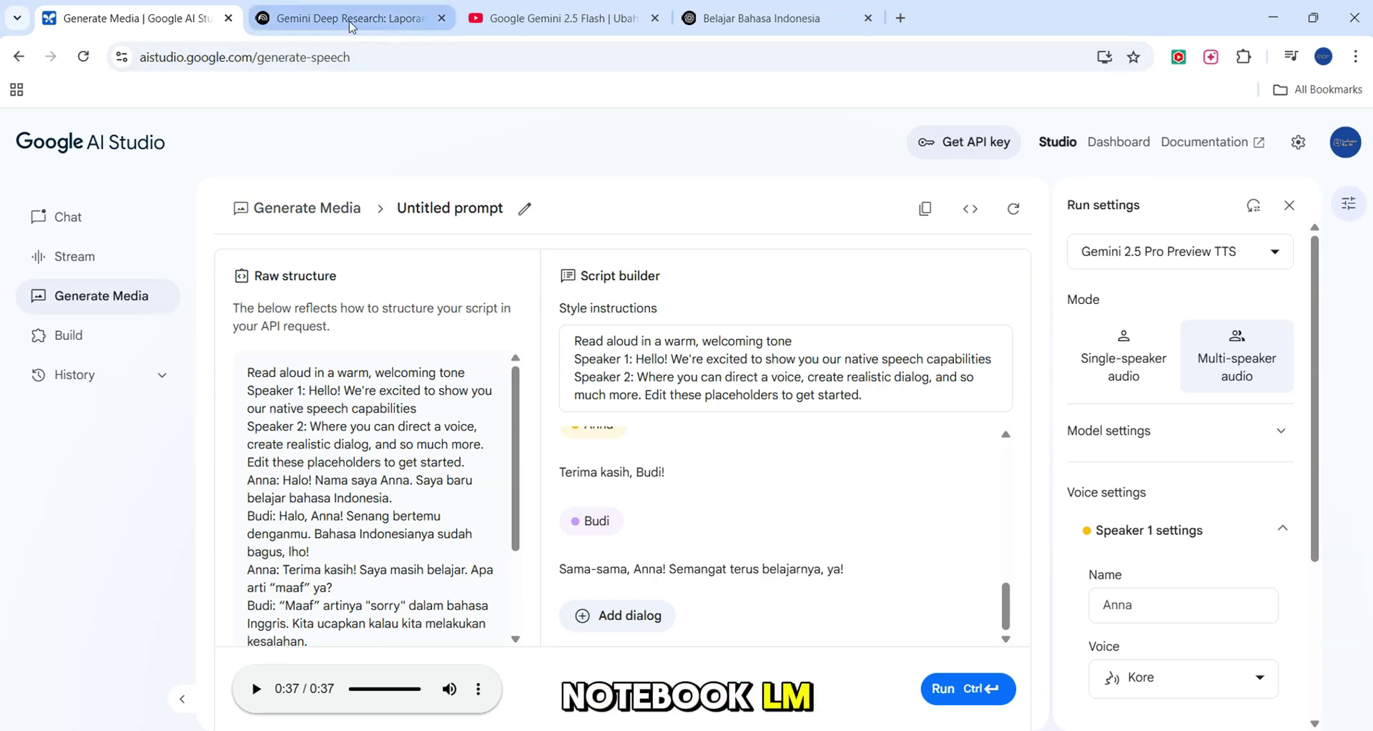
left_click(350, 23)
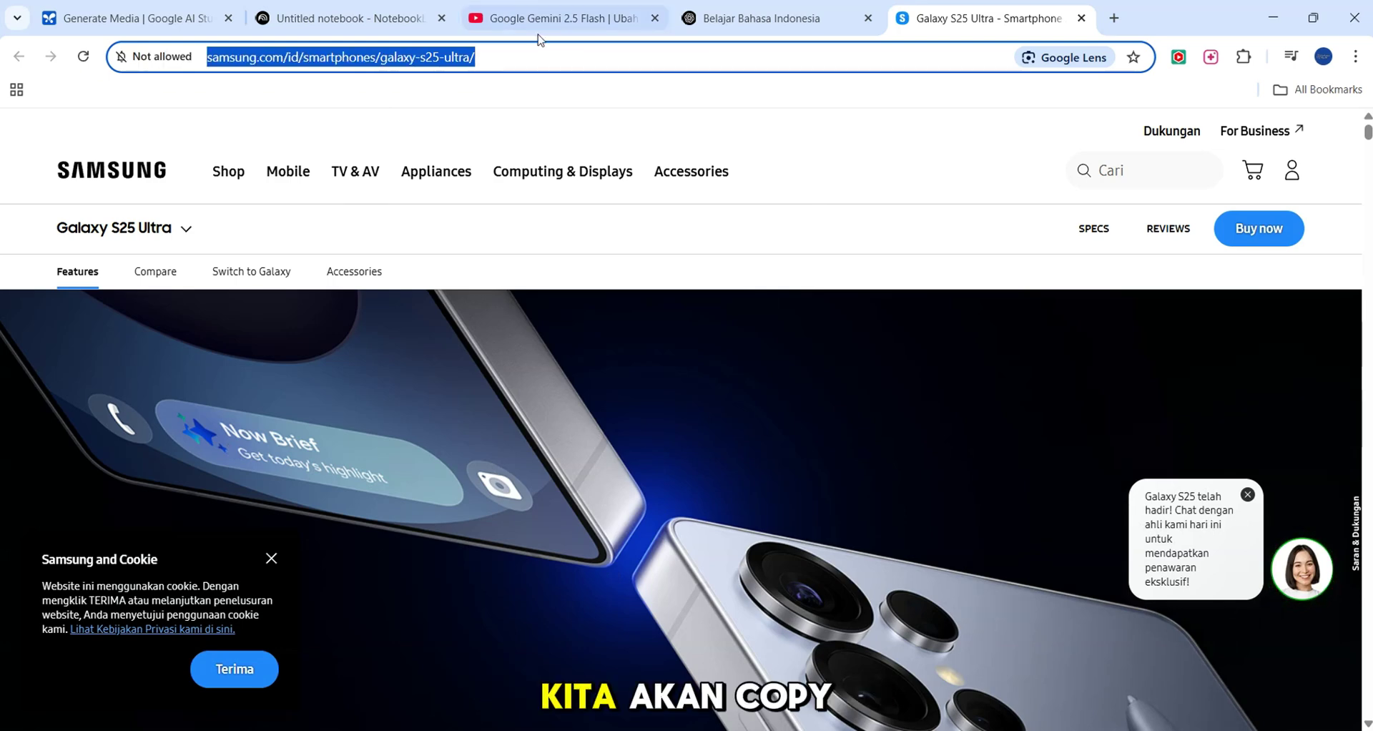
left_click(336, 18)
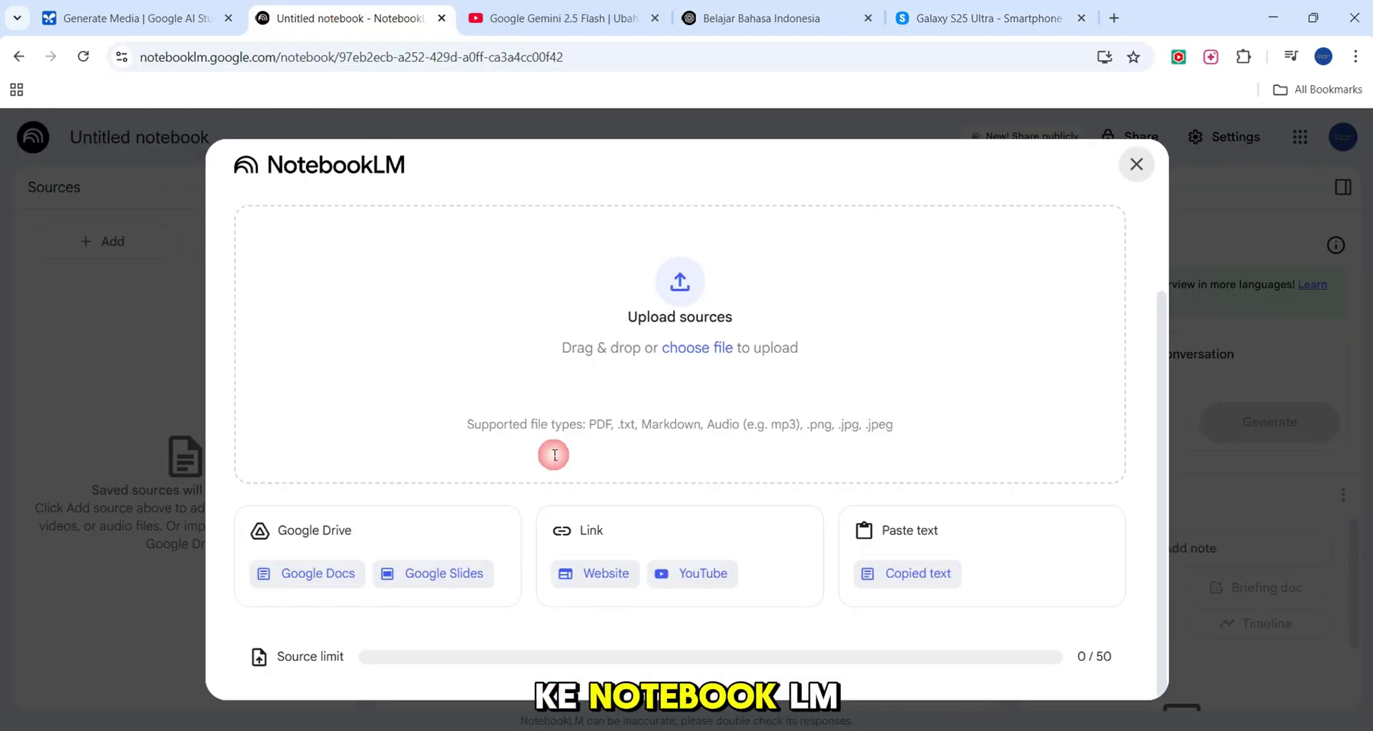
left_click(616, 583)
type("https://www.samsung.com/id/smartphones/galaxy-s25-ultra/")
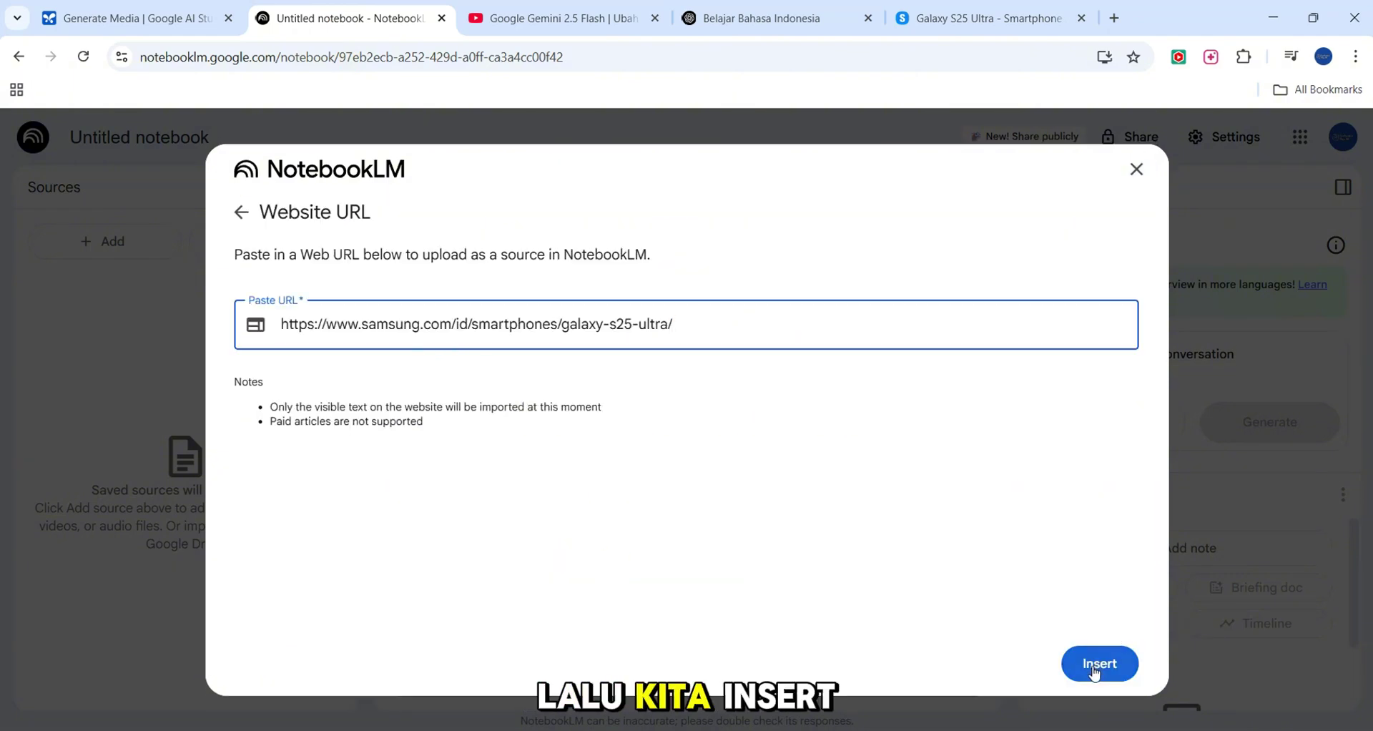
left_click(1099, 664)
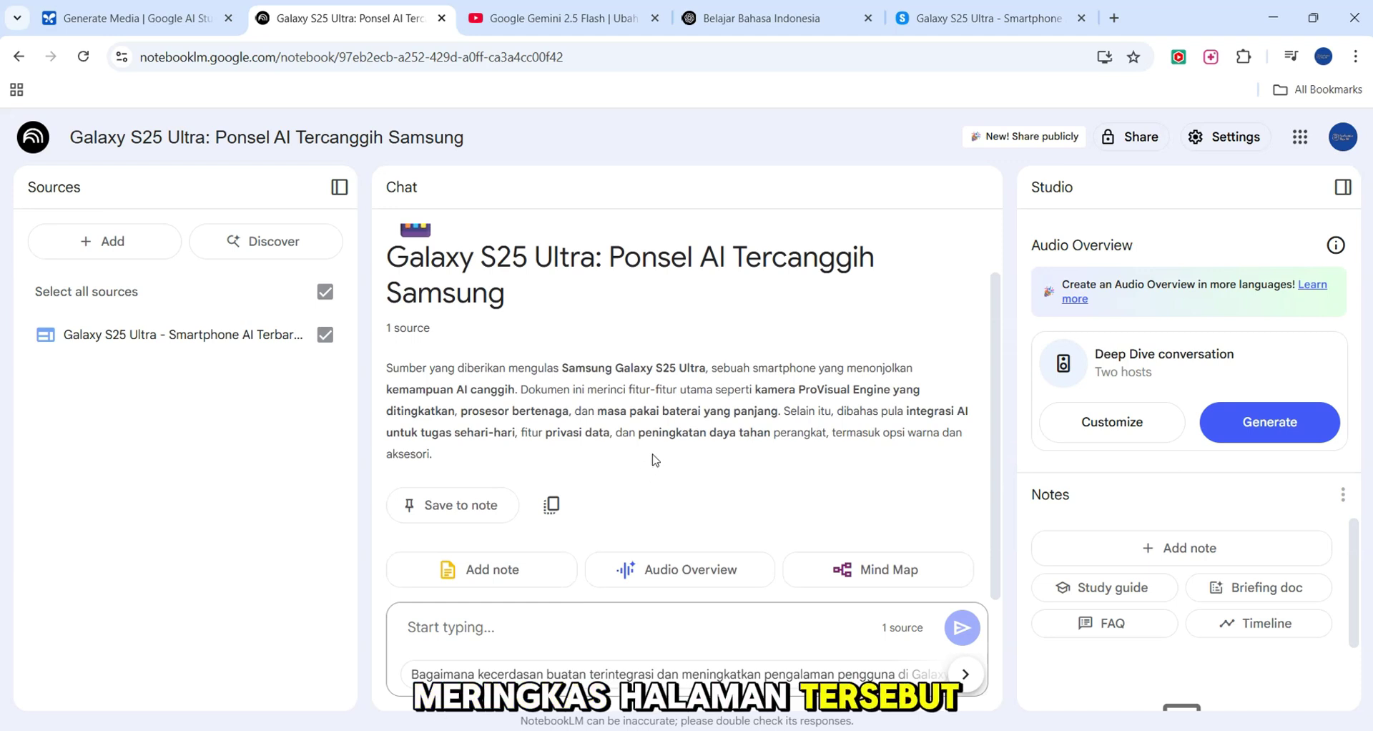
Step: Ask the notebook chat: "Buat percakapan antara Alex dan Ben yang menjelaskan tentang fitur-fitur Galaxy S25 Ultra"
left_click(541, 635)
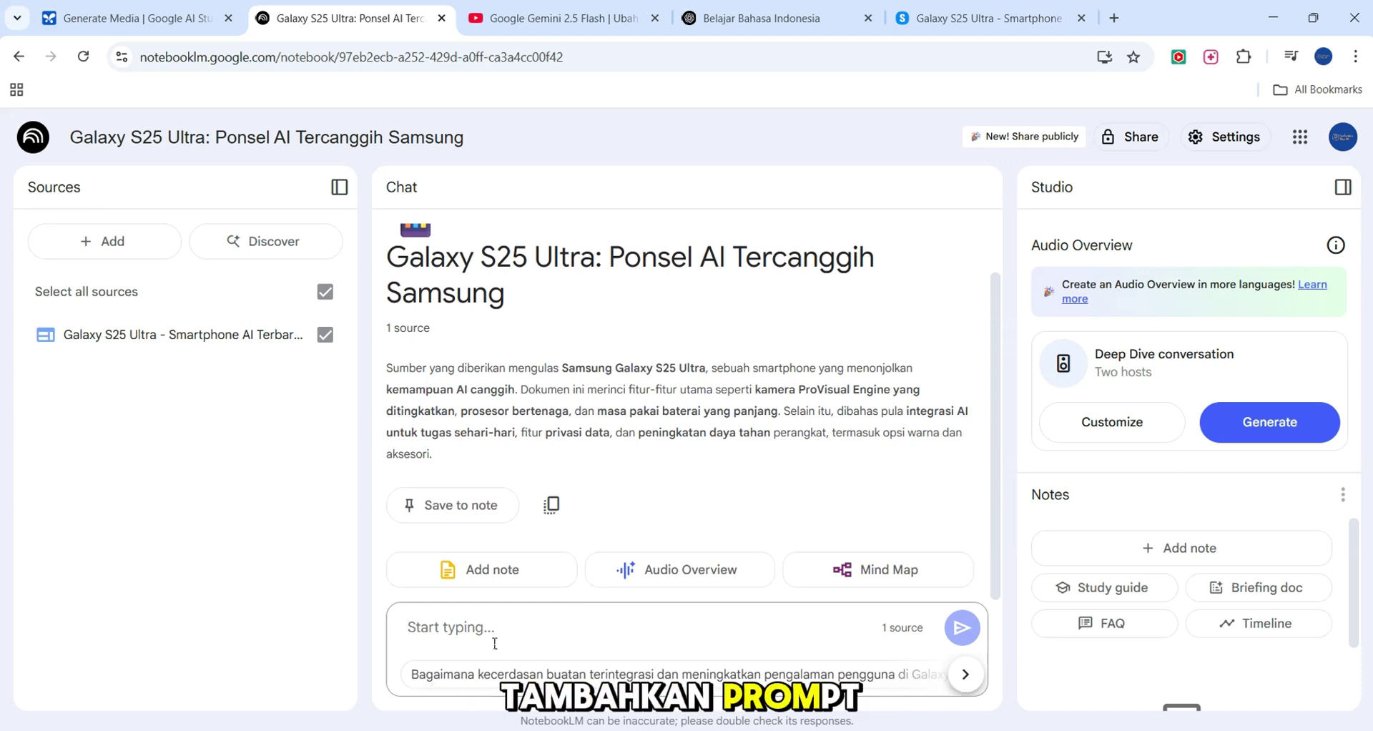
type("Buat percakapan antara A")
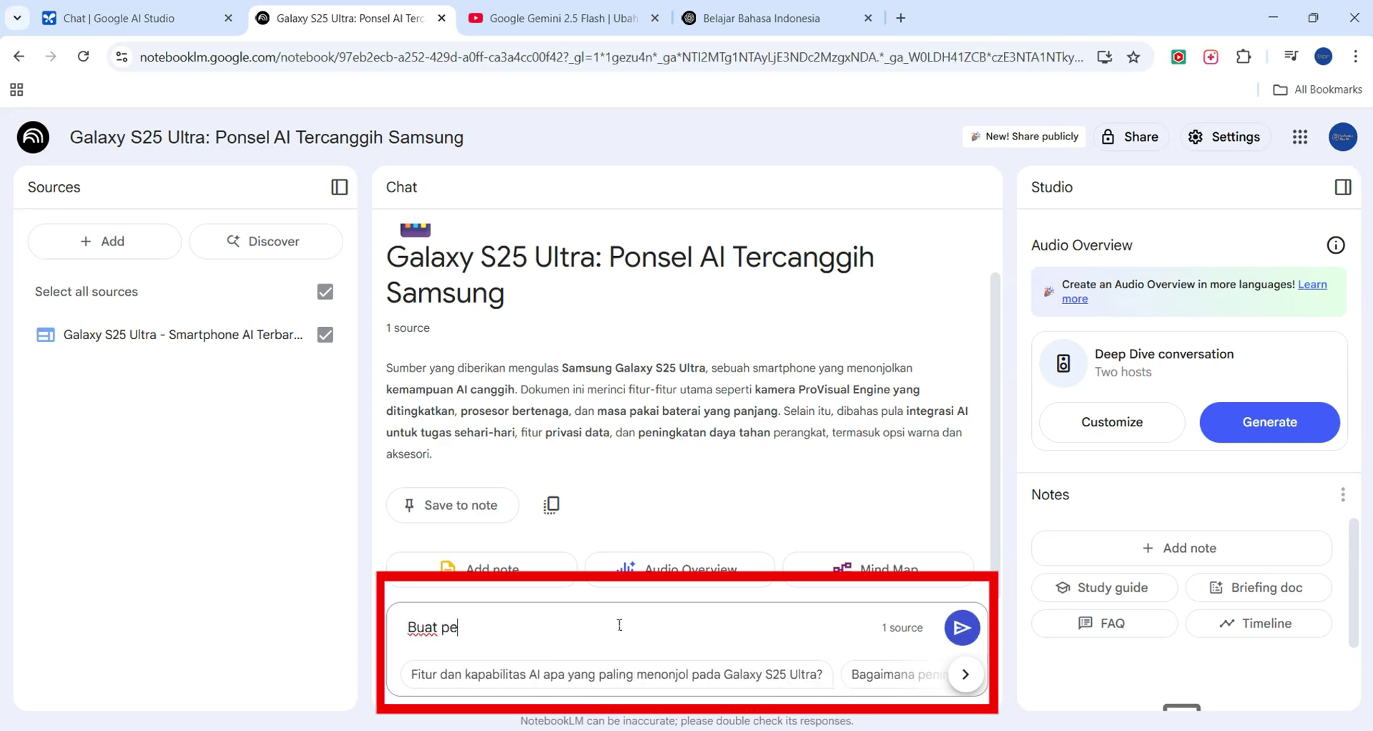
type("lex dan Ben yang menjelaskan tentang fitur-fitur Galaxy S25 Ultra")
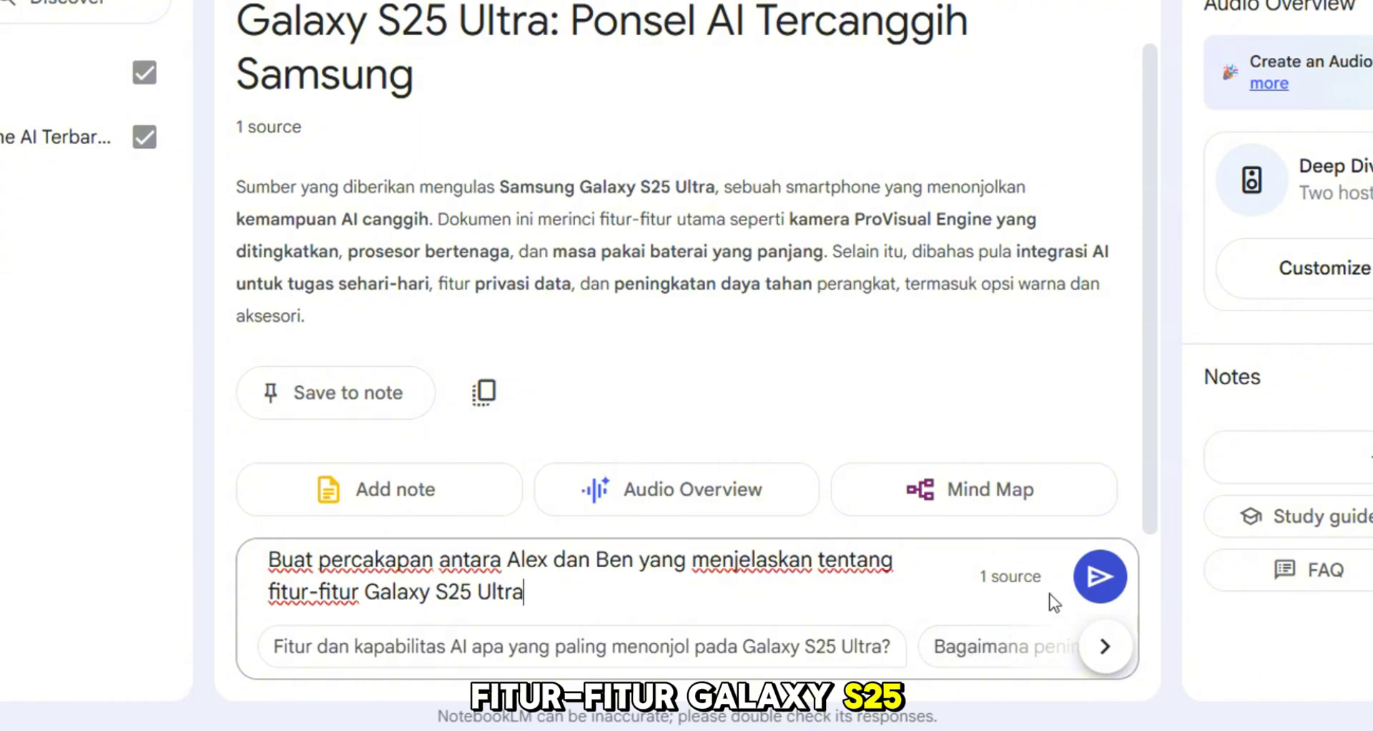
left_click(1104, 595)
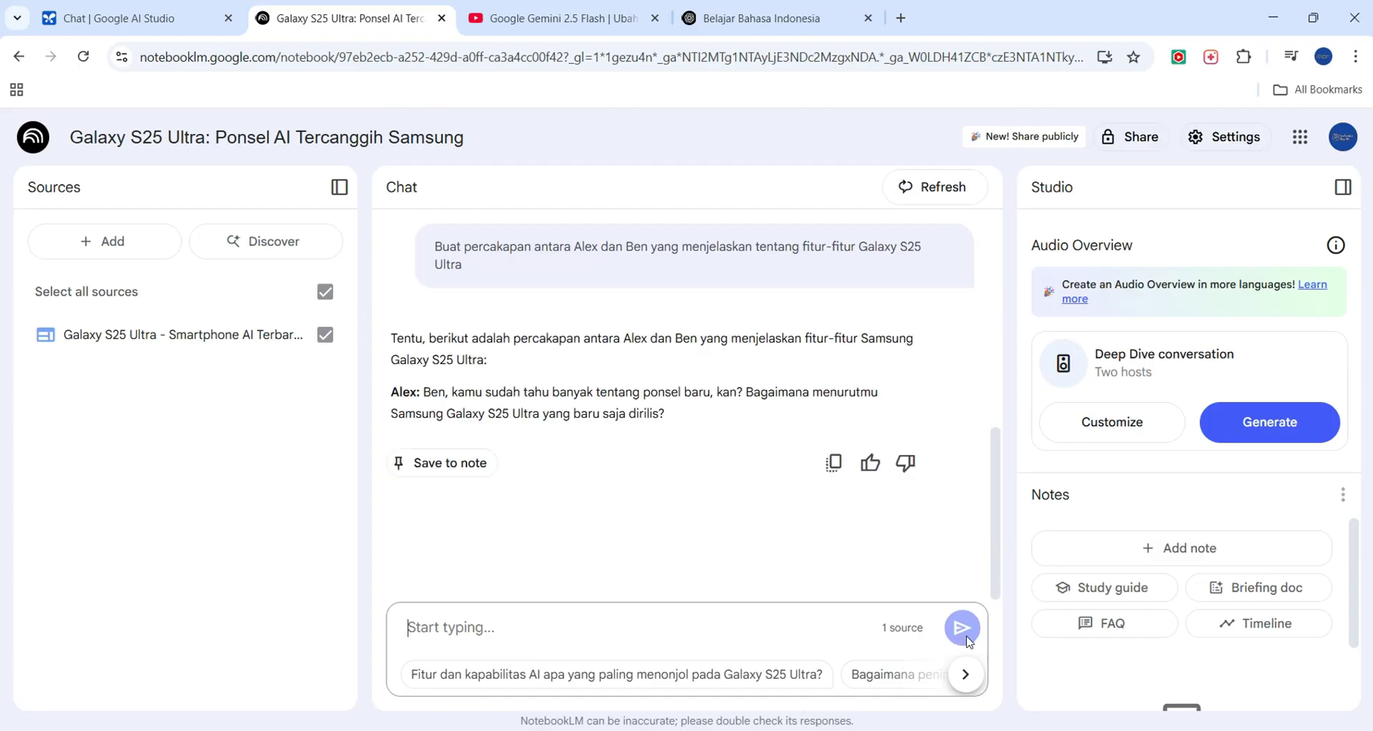
Step: Copy the generated dialogue and paste it over the placeholder Speaker 1 and Speaker 2 lines in the raw structure in Google AI Studio
scroll(735, 421, "down", 3)
scroll(735, 422, "down", 15)
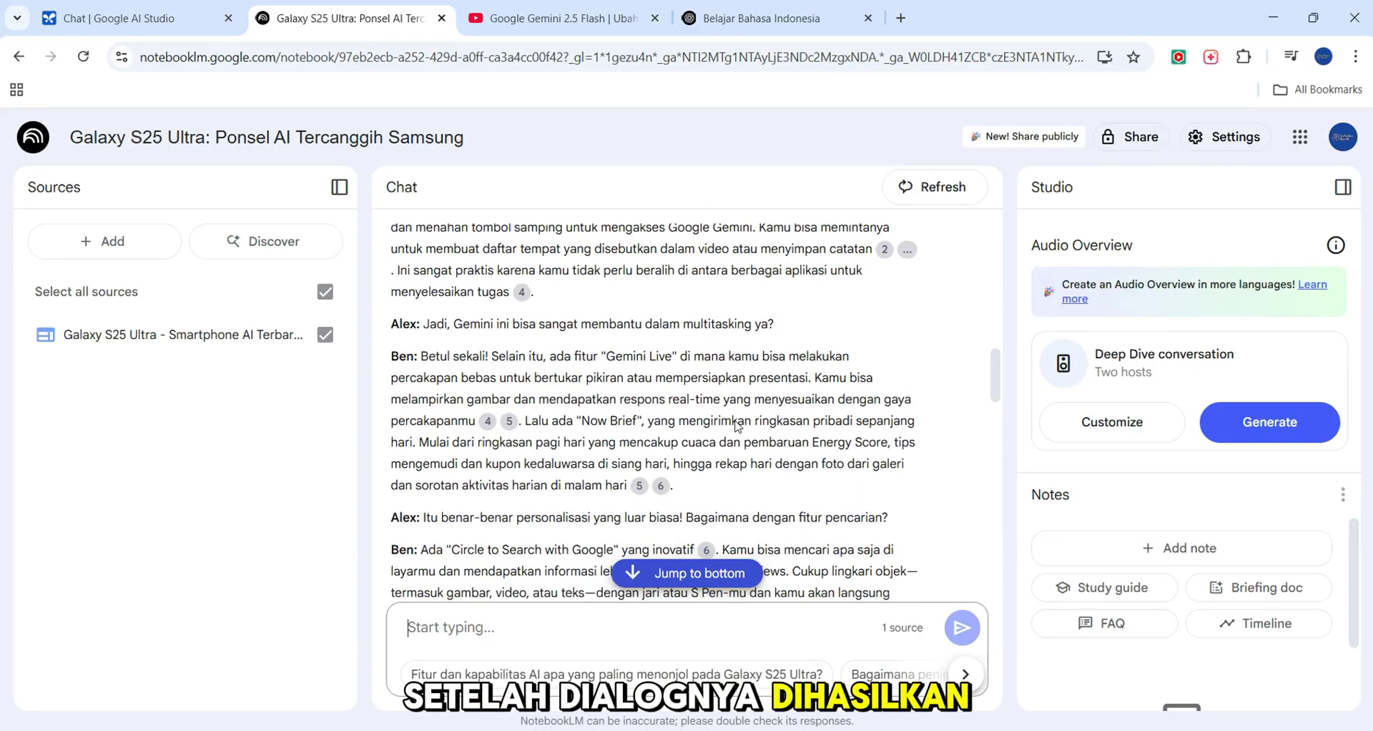
scroll(735, 425, "down", 10)
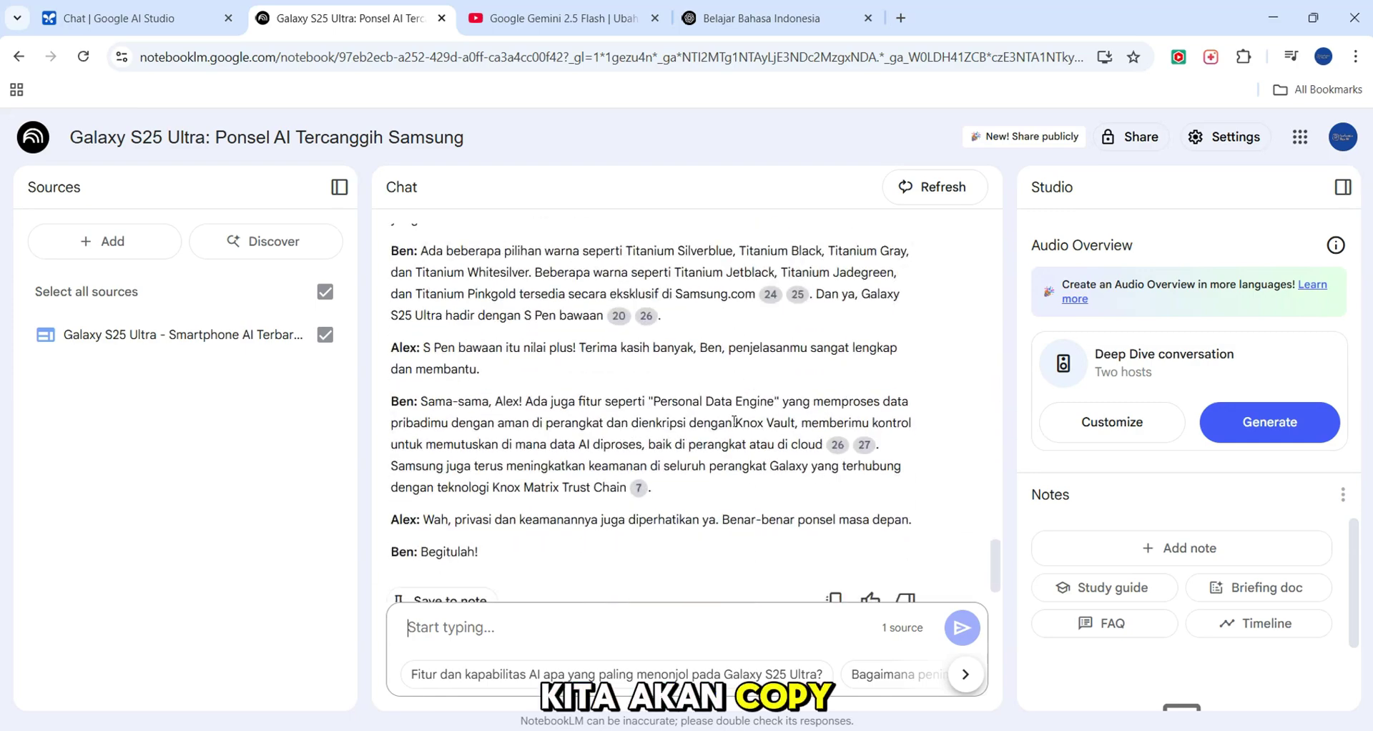
left_click(122, 19)
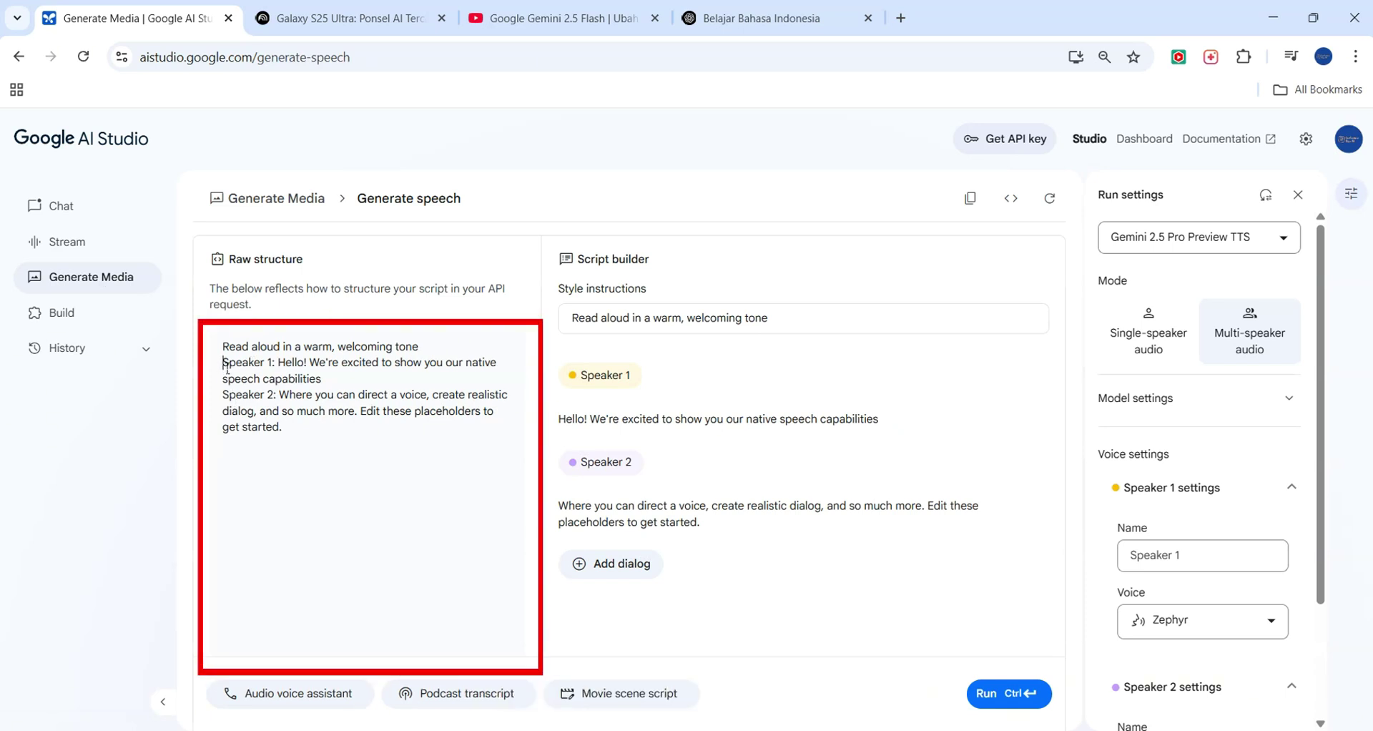
left_click_drag(221, 363, 296, 430)
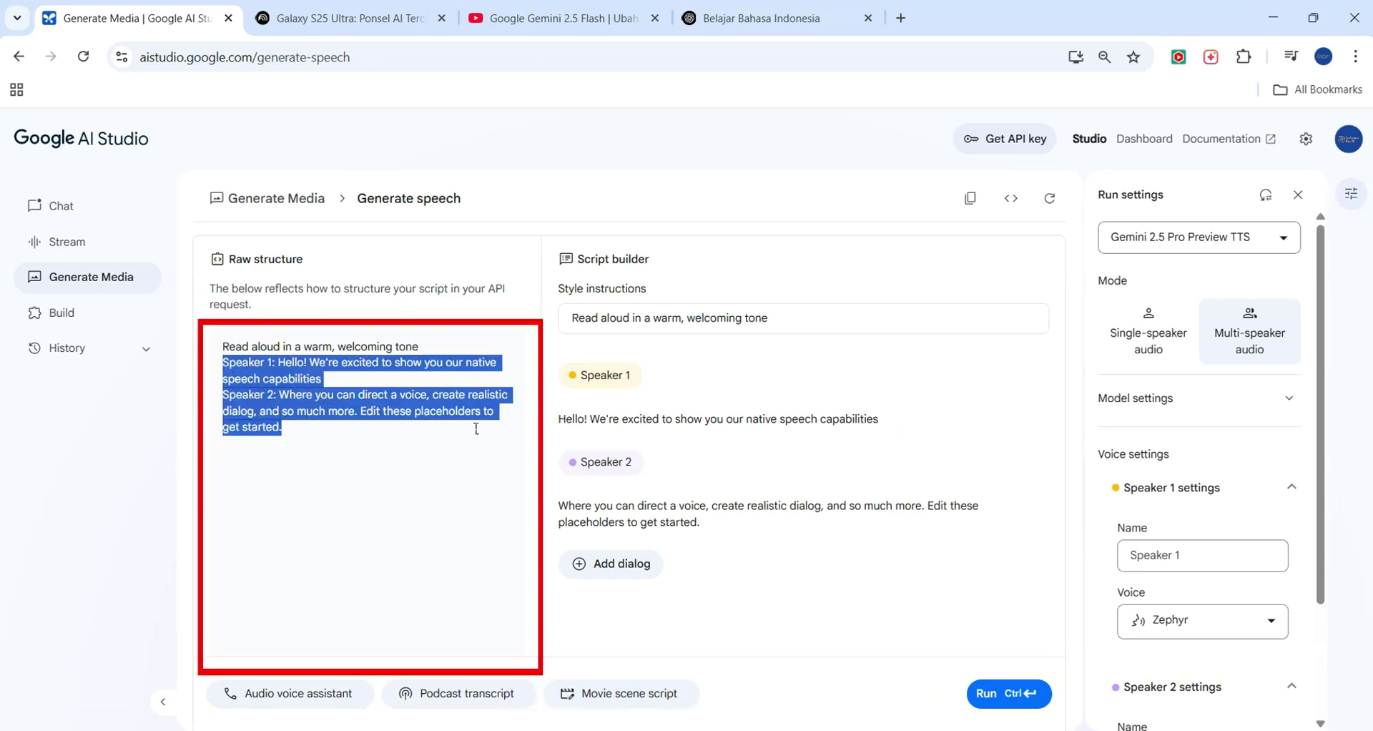
key("ctrl+v")
scroll(300, 457, "up", 10)
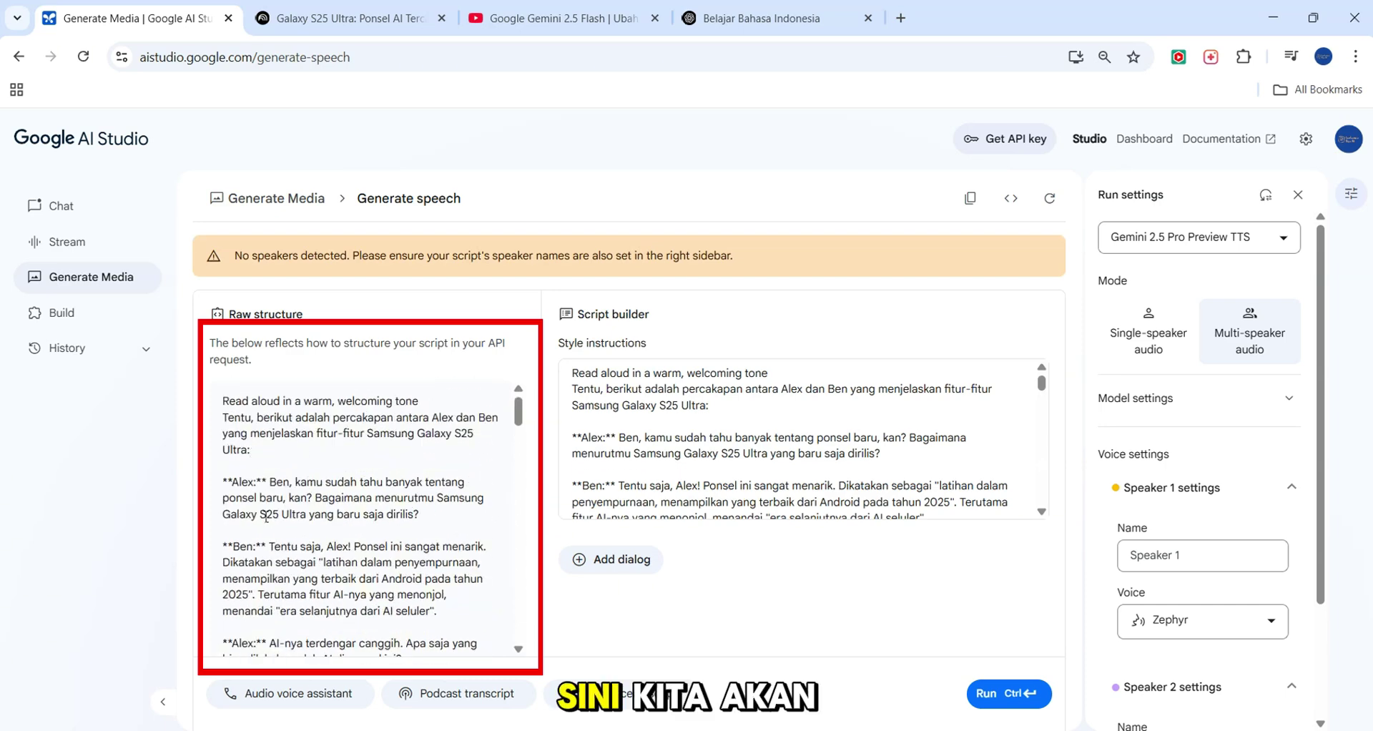
Step: Remove the asterisks around the Alex and Ben labels in the raw script, from the first Alex line through Ben's "Betul sekali!" reply
left_click(274, 481)
key("BackSpace")
key("BackSpace")
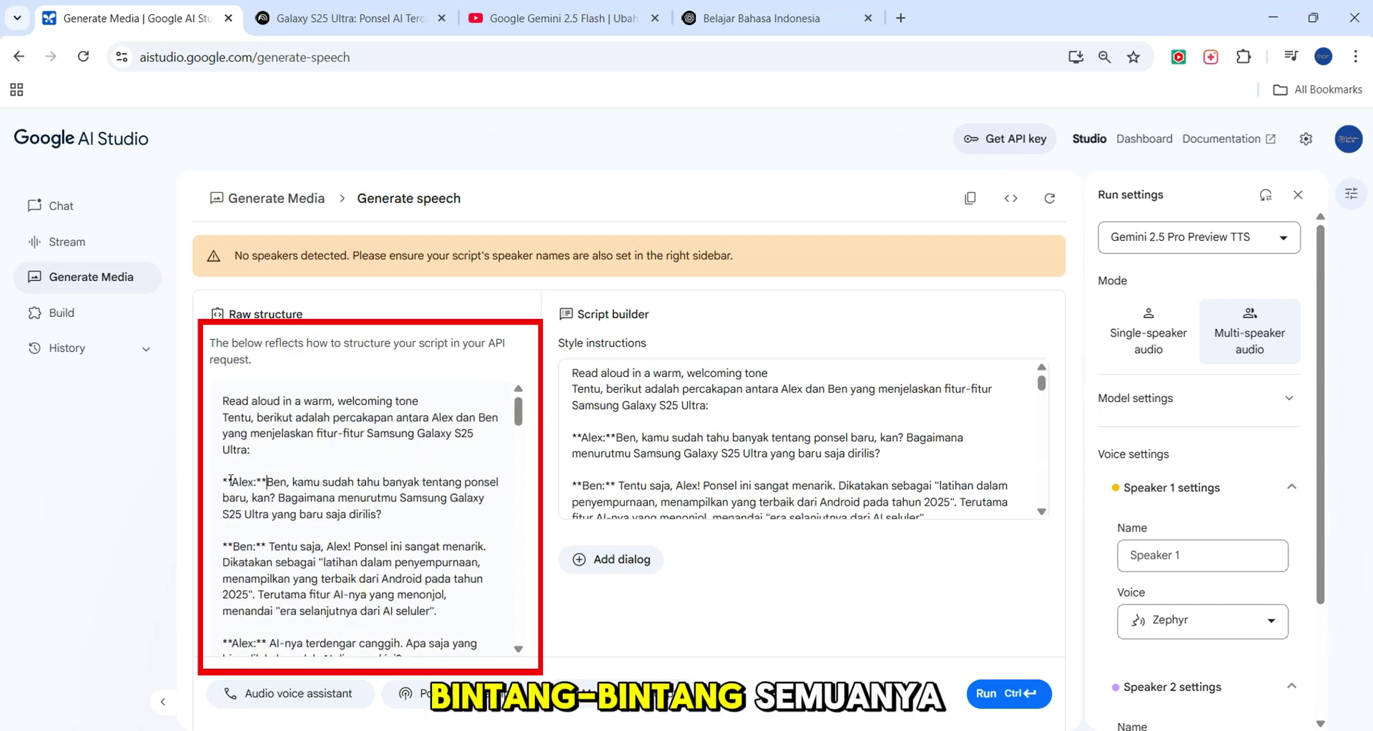
key("Left")
key("Left")
key("Left")
key("Left")
key("BackSpace")
key("BackSpace")
key("Right")
key("Right")
key("Right")
key("Right")
key("Right")
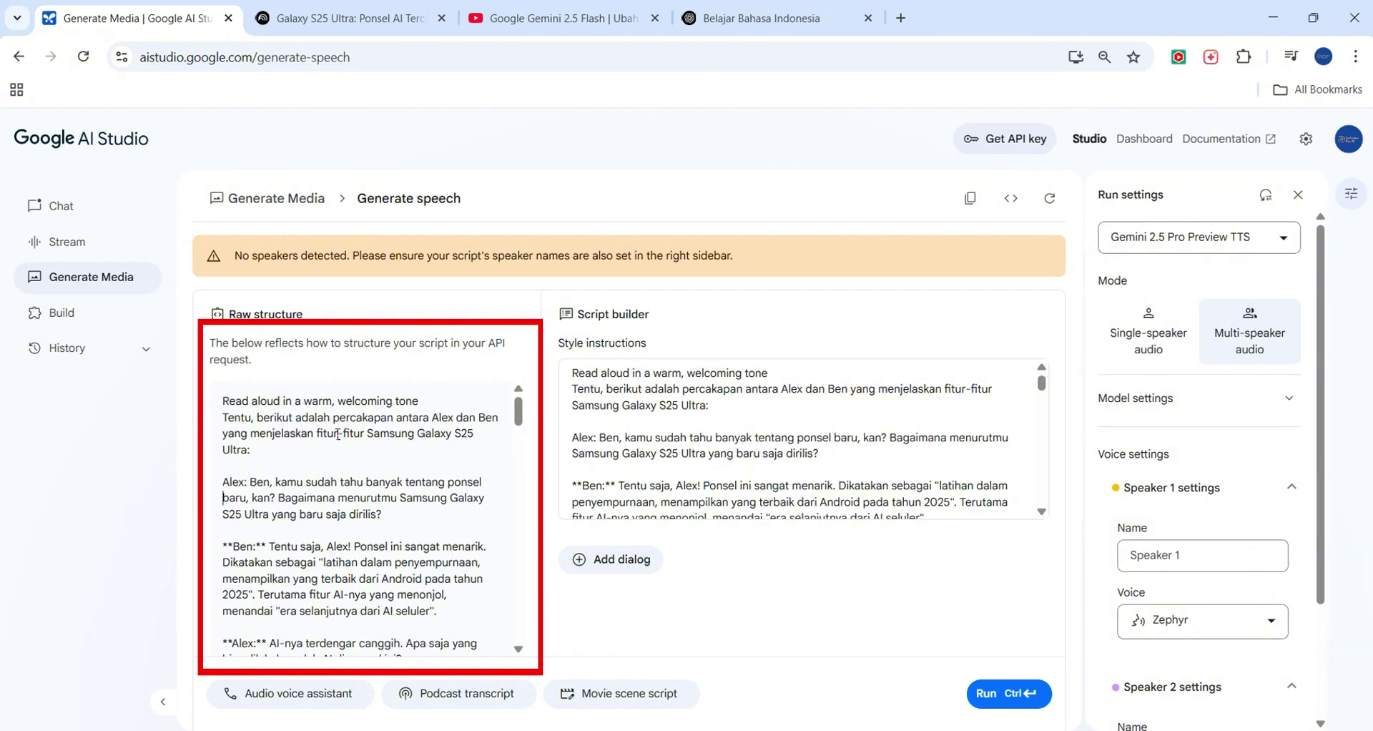
key("BackSpace")
key("BackSpace")
key("BackSpace")
key("BackSpace")
key("BackSpace")
key("BackSpace")
key("BackSpace")
key("BackSpace")
key("BackSpace")
key("BackSpace")
key("BackSpace")
key("BackSpace")
key("Down")
key("Down")
key("Down")
key("Down")
key("Down")
key("Down")
key("Down")
key("Down")
key("Down")
key("Down")
key("Left")
key("Left")
key("BackSpace")
key("BackSpace")
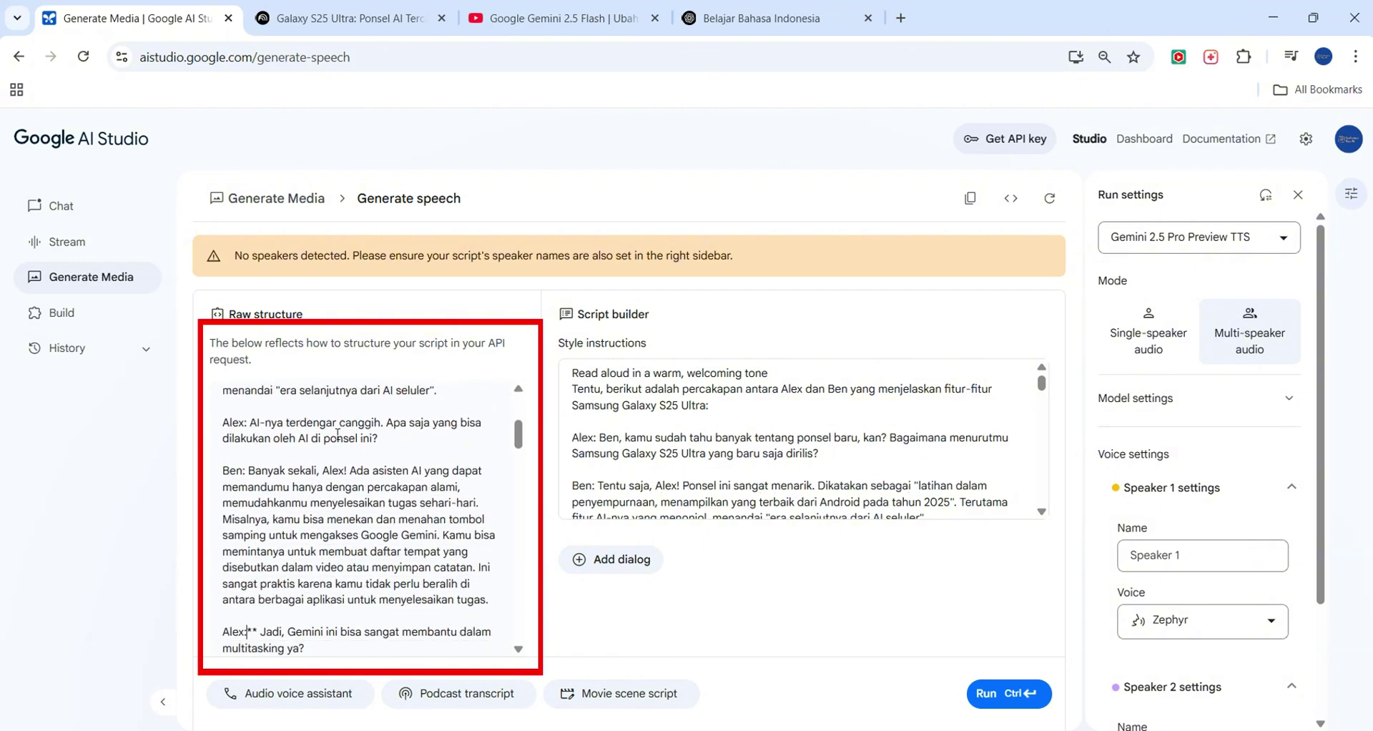
key("Right")
key("Right")
key("Right")
key("Right")
key("Right")
key("Right")
key("Right")
key("BackSpace")
key("BackSpace")
key("Down")
key("Down")
key("Down")
key("Left")
key("Left")
key("BackSpace")
key("BackSpace")
key("Right")
key("Right")
key("Right")
key("Right")
key("Right")
key("Right")
key("BackSpace")
key("BackSpace")
scroll(337, 433, "down", 3)
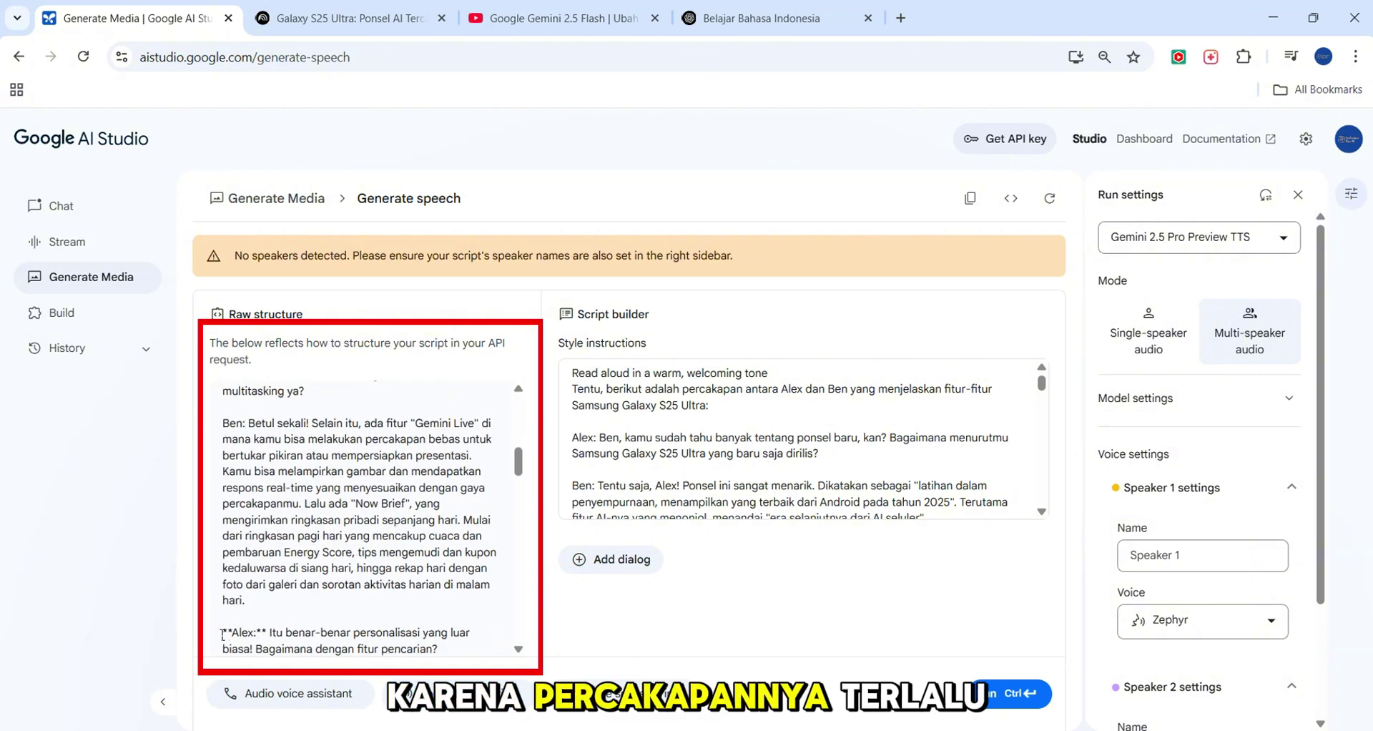
Step: Delete the rest of the raw script from Alex's "Itu benar-benar personalisasi yang luar biasa!" line to the end
left_click_drag(223, 634, 456, 651)
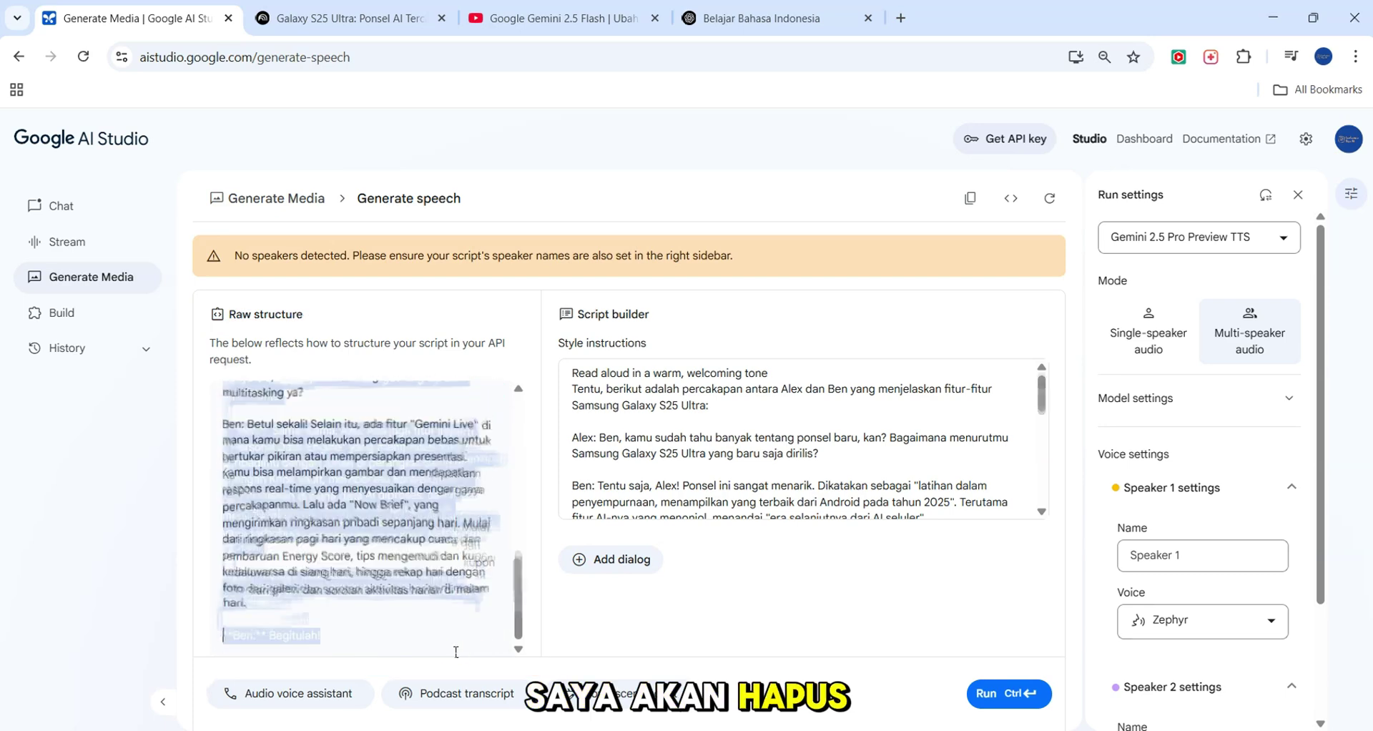
key("BackSpace")
scroll(296, 600, "up", 7)
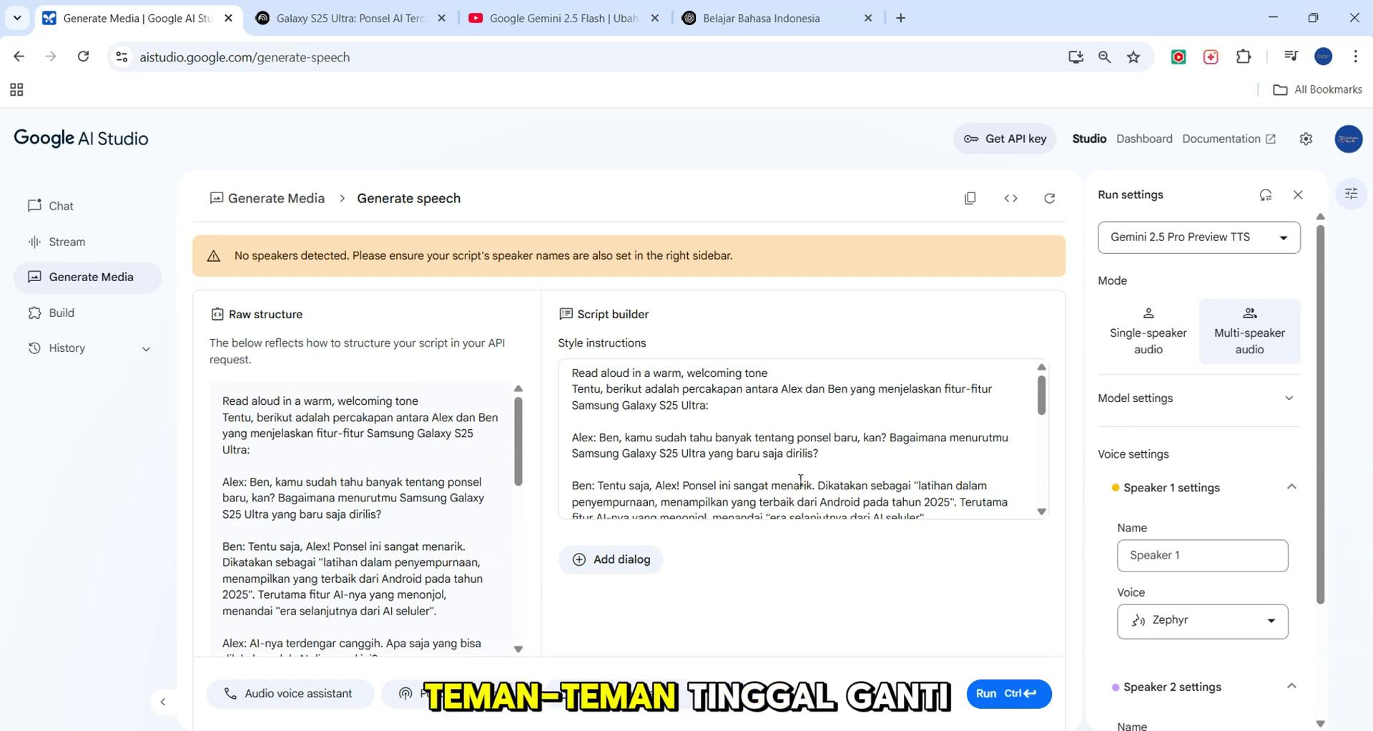
Step: Rename speaker 1 as Alex and set that speaker's voice to Charon
left_click(1205, 556)
left_click_drag(1206, 556, 1077, 561)
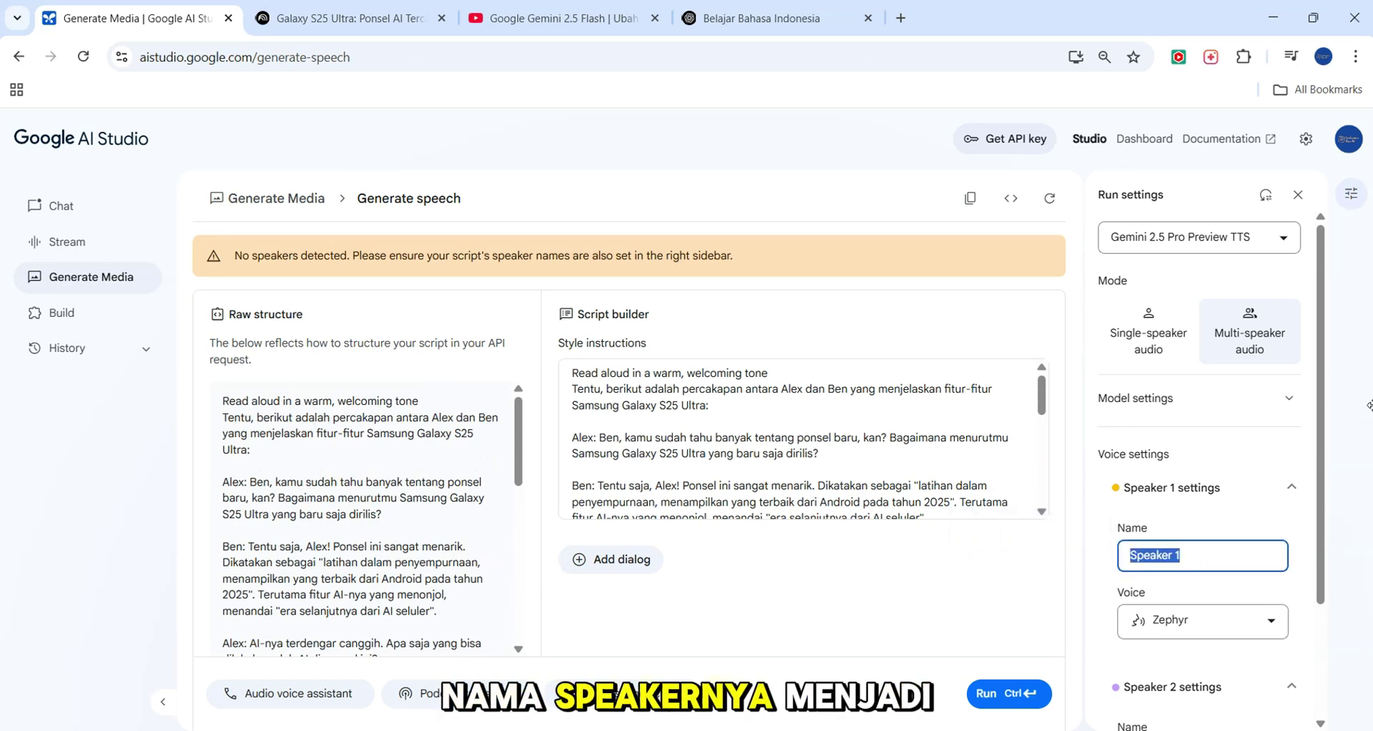
type("Alex")
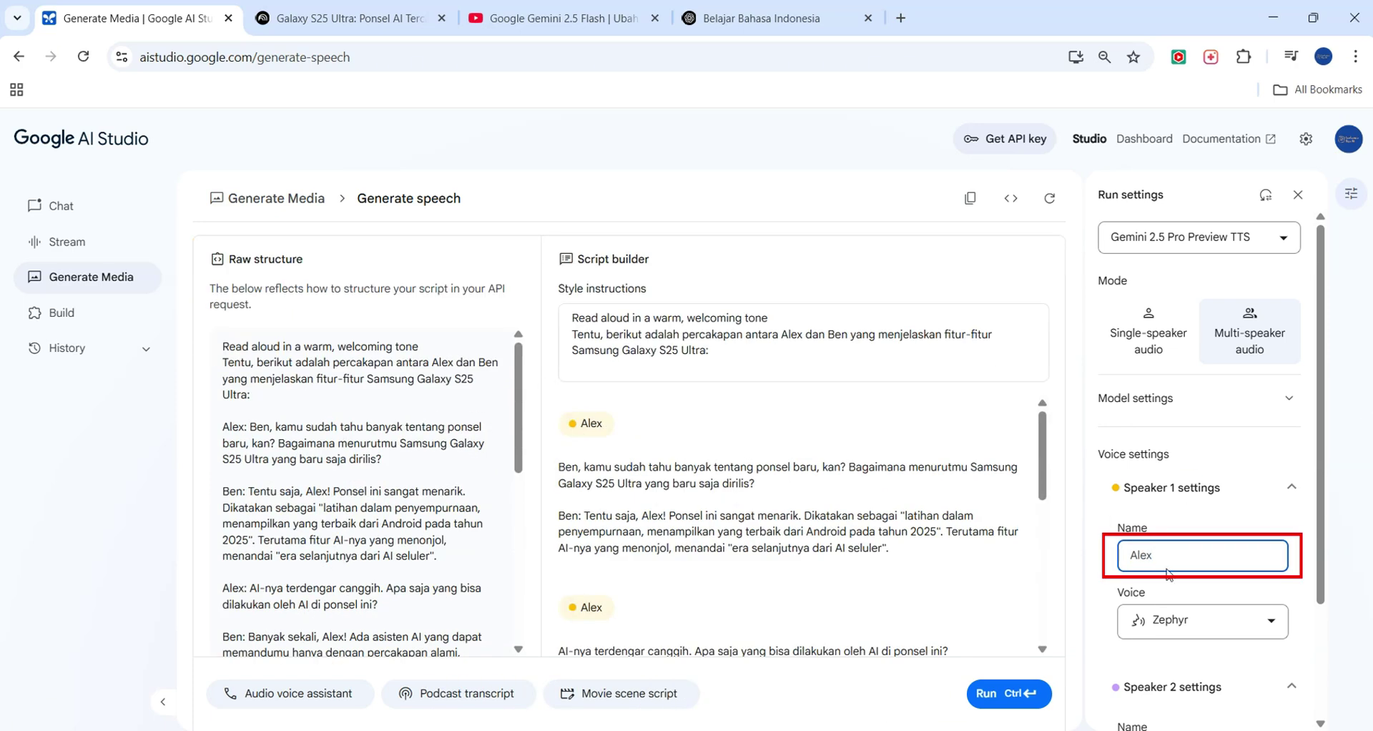
left_click(1211, 628)
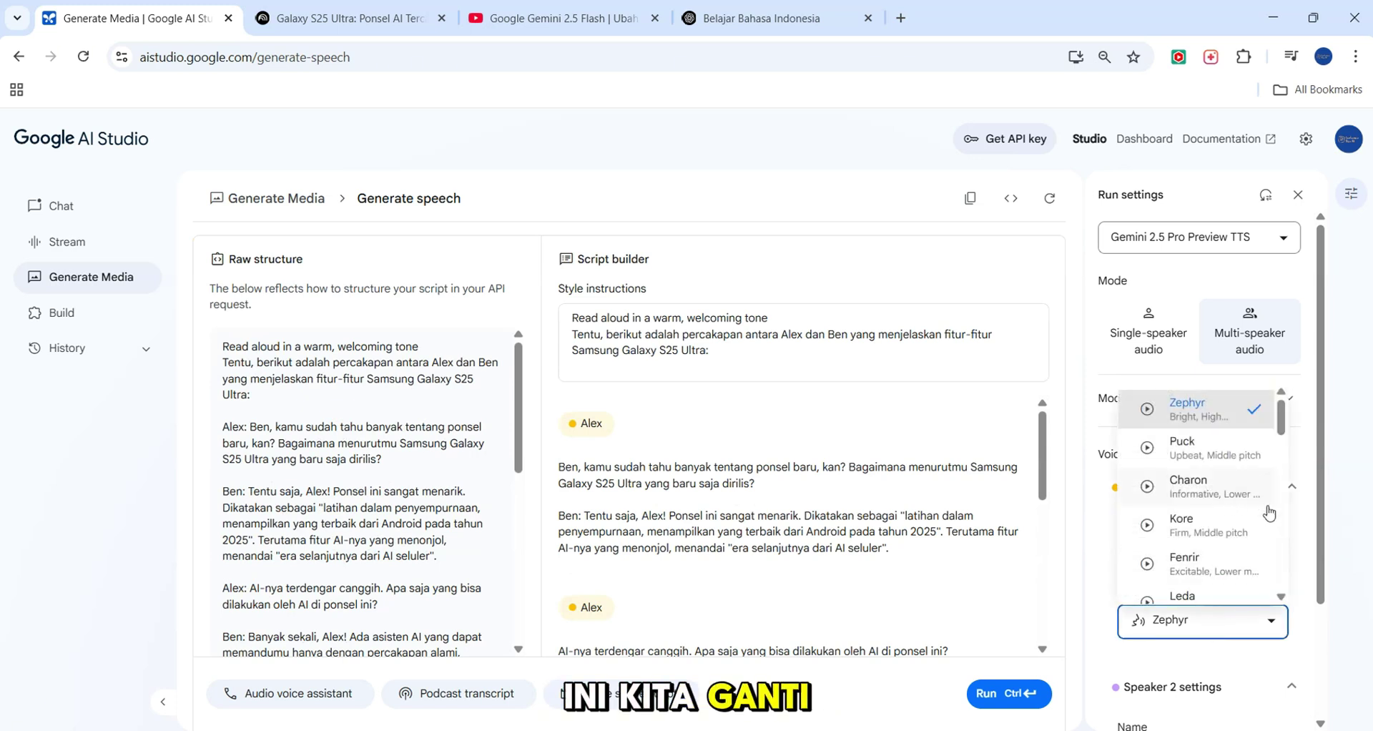
left_click(1198, 490)
Step: Rename speaker 2 as Ben in the voice settings
scroll(1194, 600, "down", 2)
left_click(1198, 601)
triple_click(1198, 601)
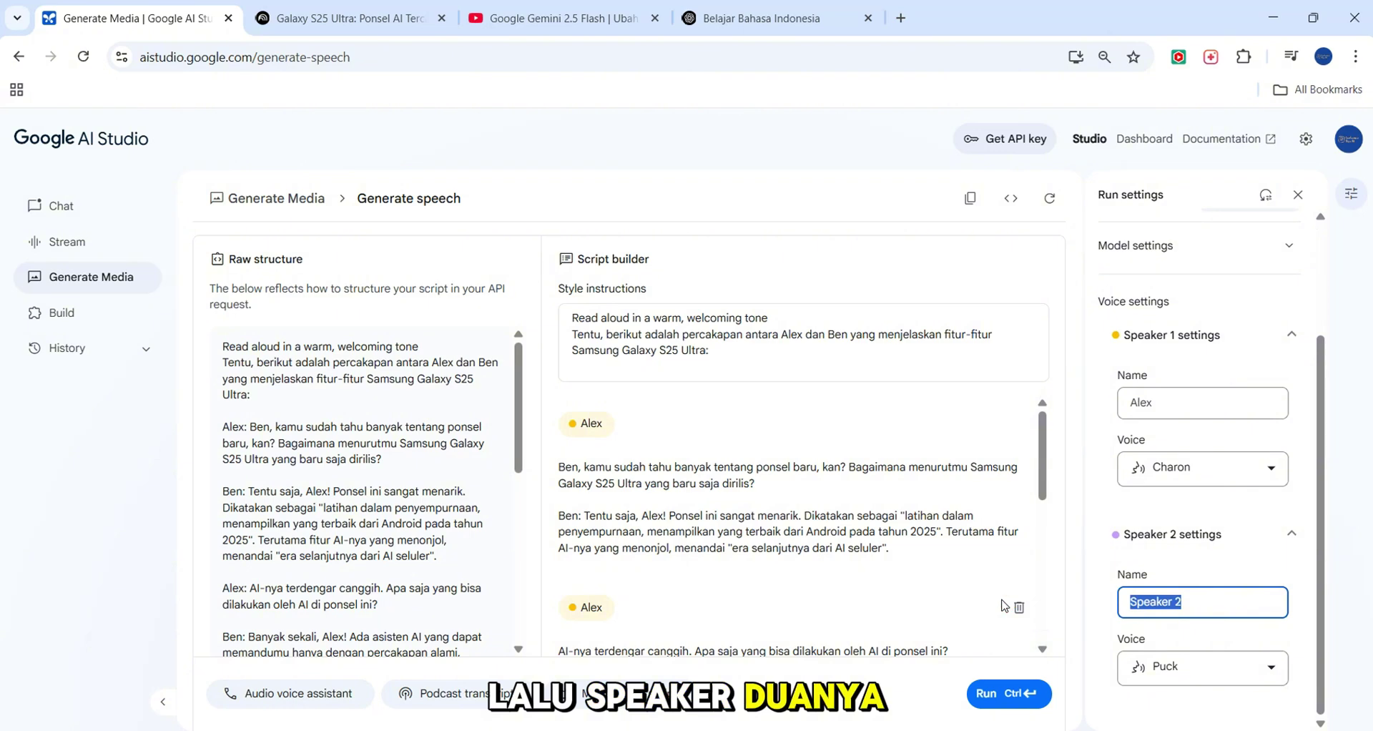
type("Ben")
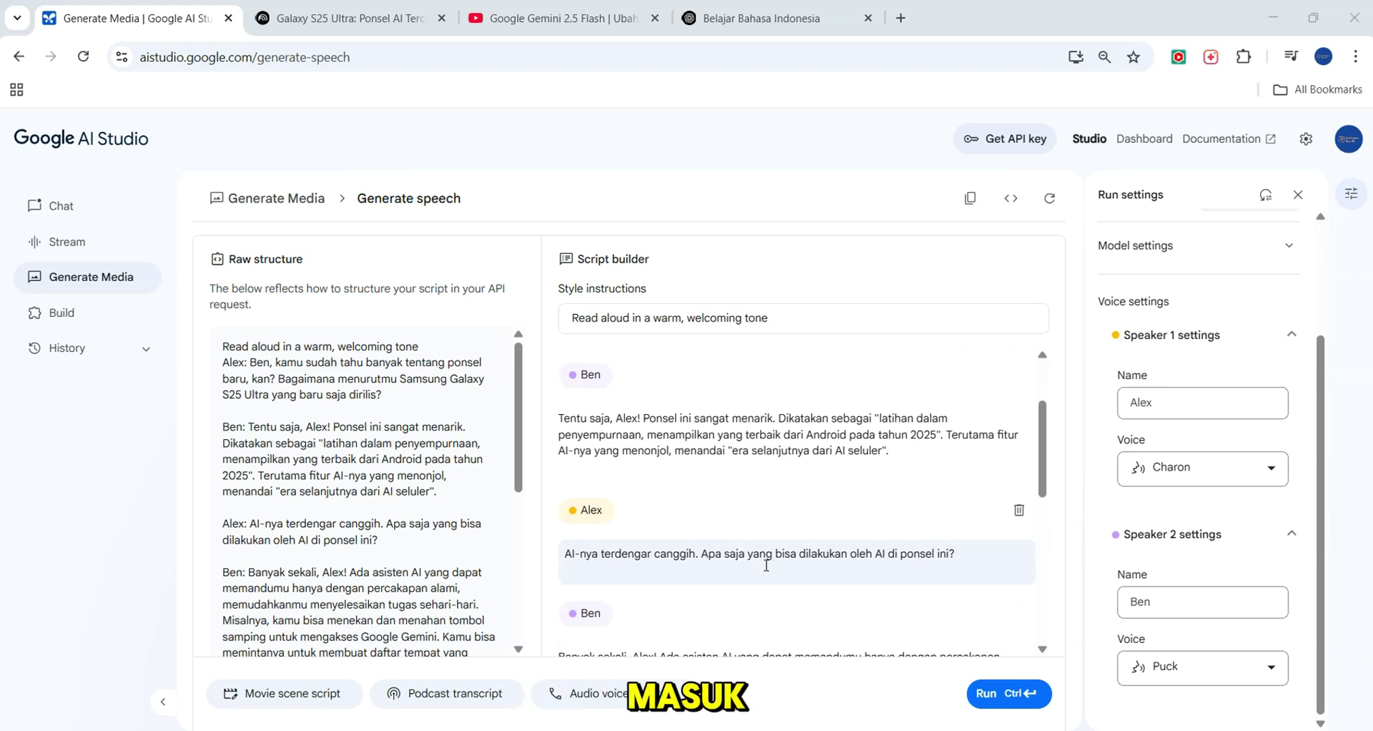
Step: Generate the Alex and Ben speech, skip the playback ahead to about 0:29, and follow the dialogue in the script while listening
left_click(980, 699)
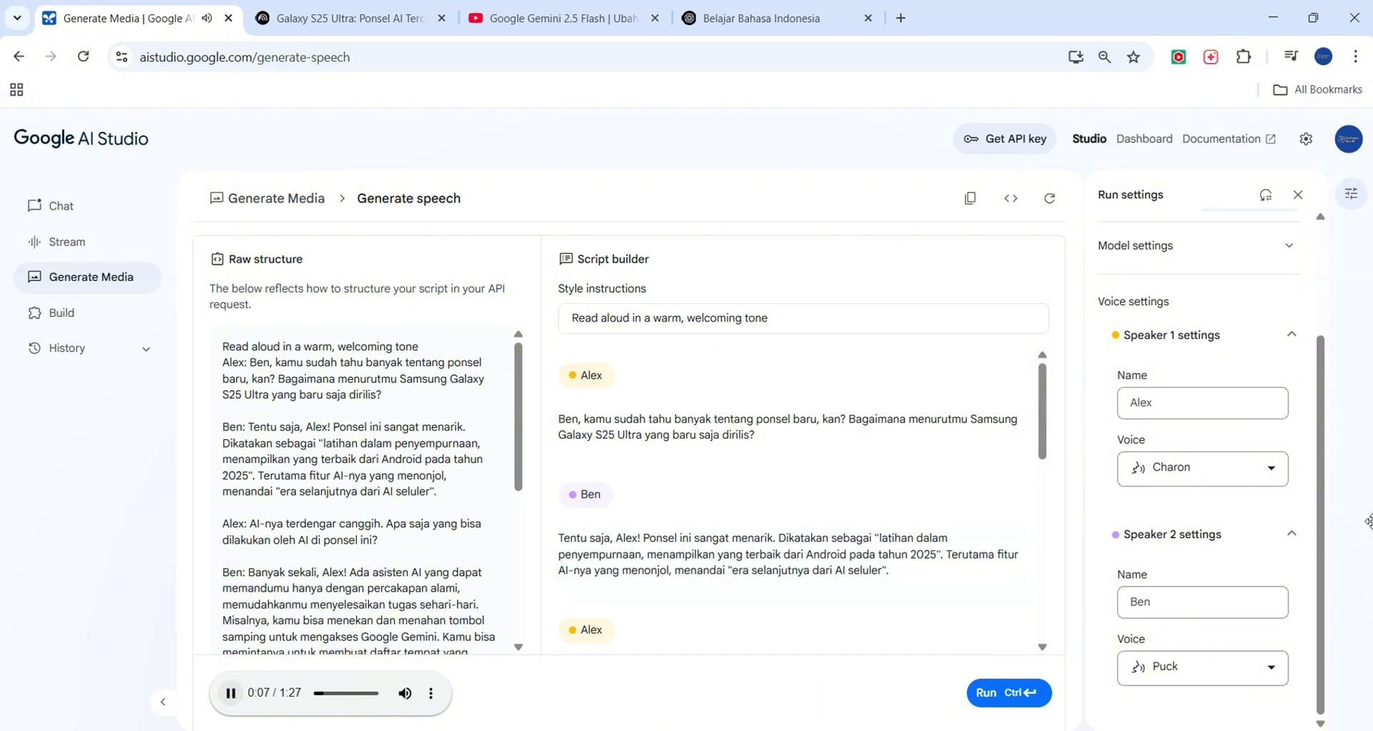
scroll(865, 533, "down", 1)
scroll(865, 533, "down", 2)
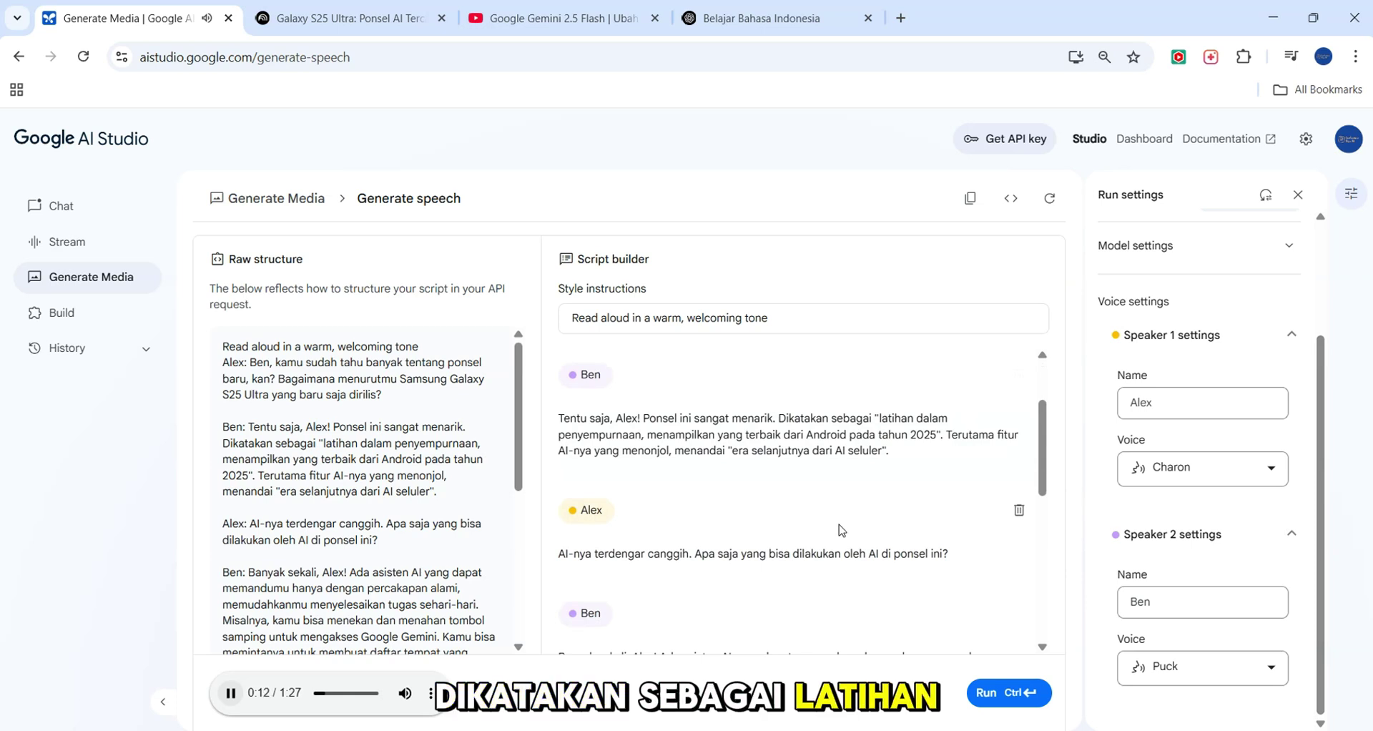
left_click(337, 693)
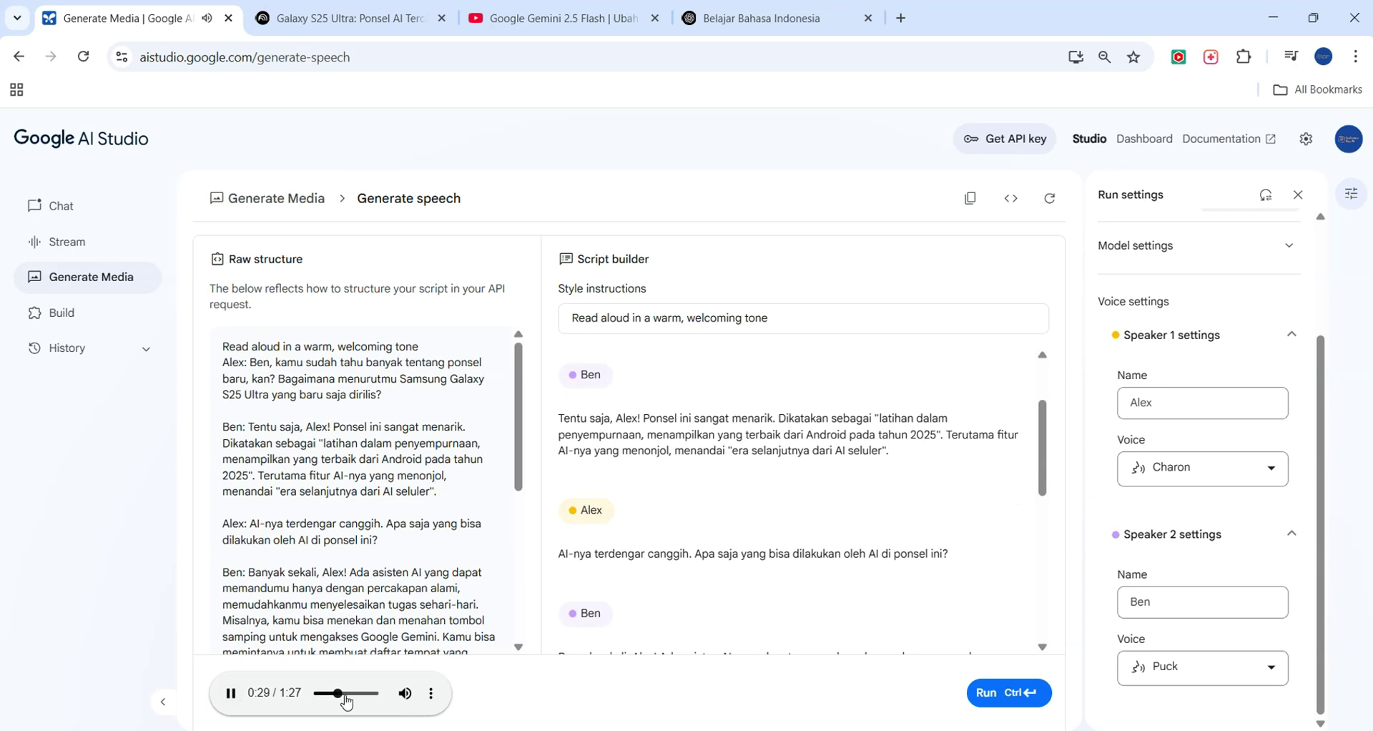
scroll(1010, 606, "down", 3)
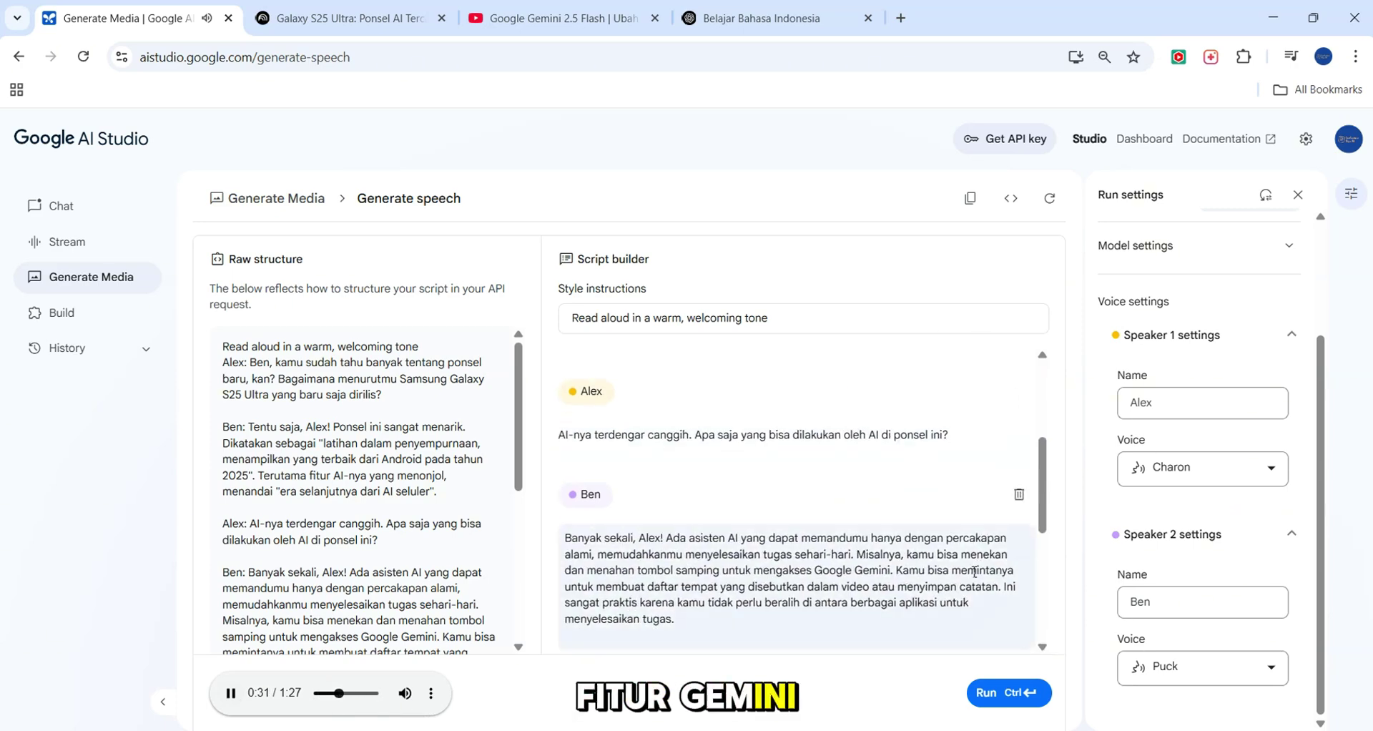
scroll(936, 563, "up", 5)
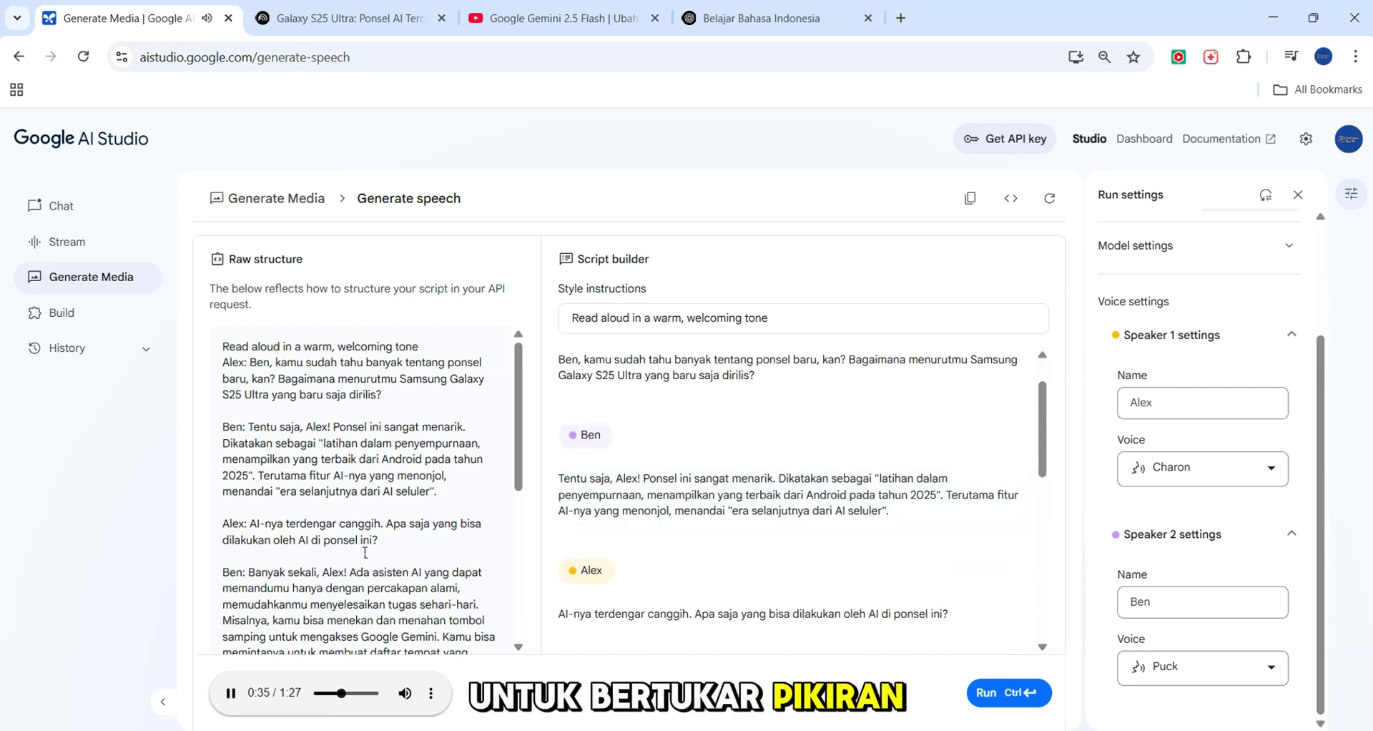
scroll(399, 551, "down", 5)
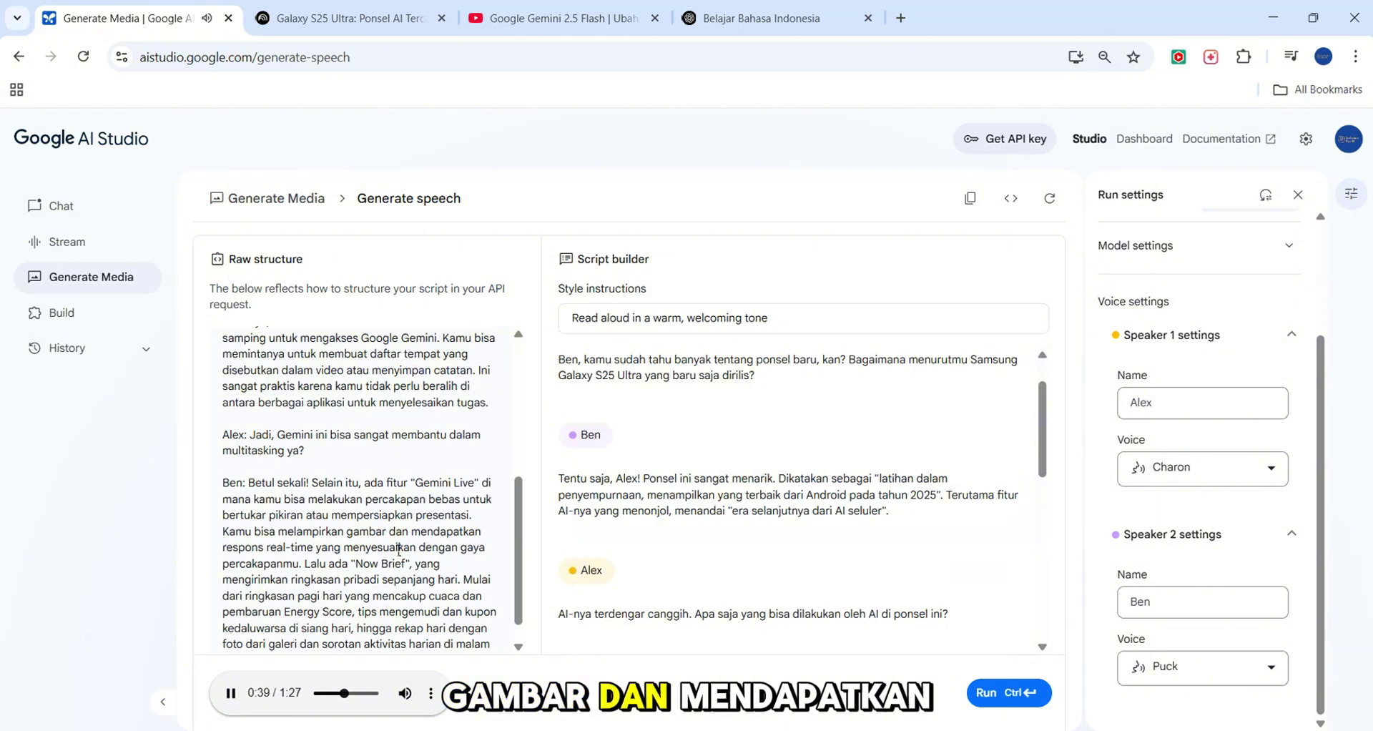
scroll(802, 569, "down", 2)
scroll(802, 569, "down", 2)
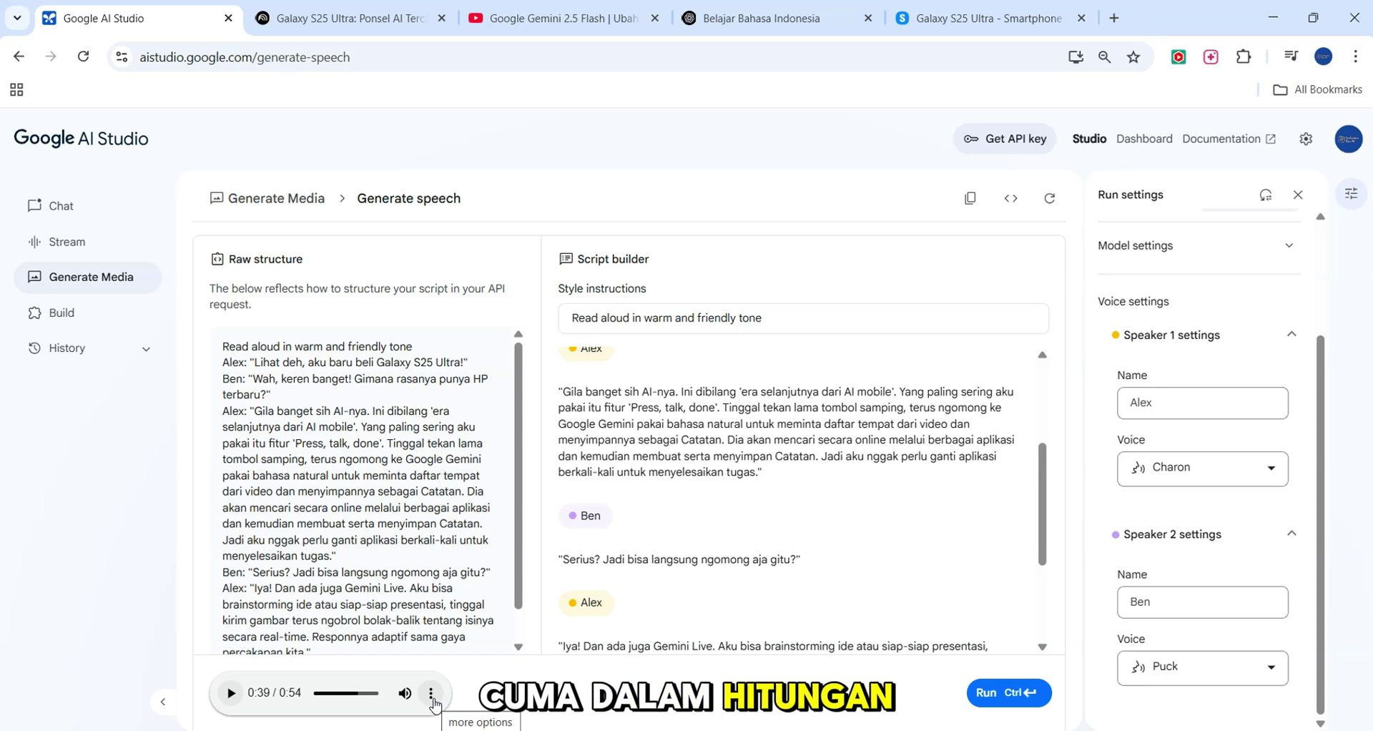
Step: Check the finished audio's download and playback speed options, and look through the end of the dialogue in the script builder
left_click(431, 693)
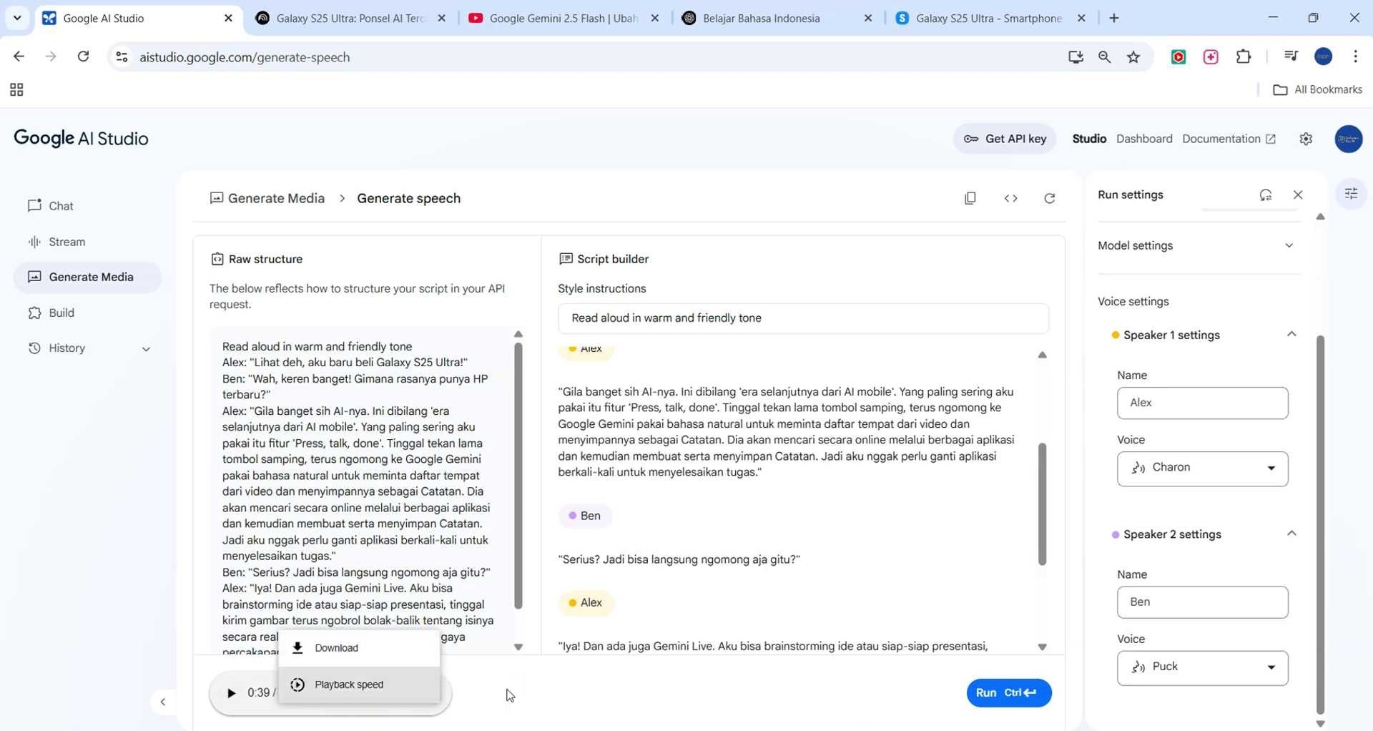
scroll(871, 605, "down", 3)
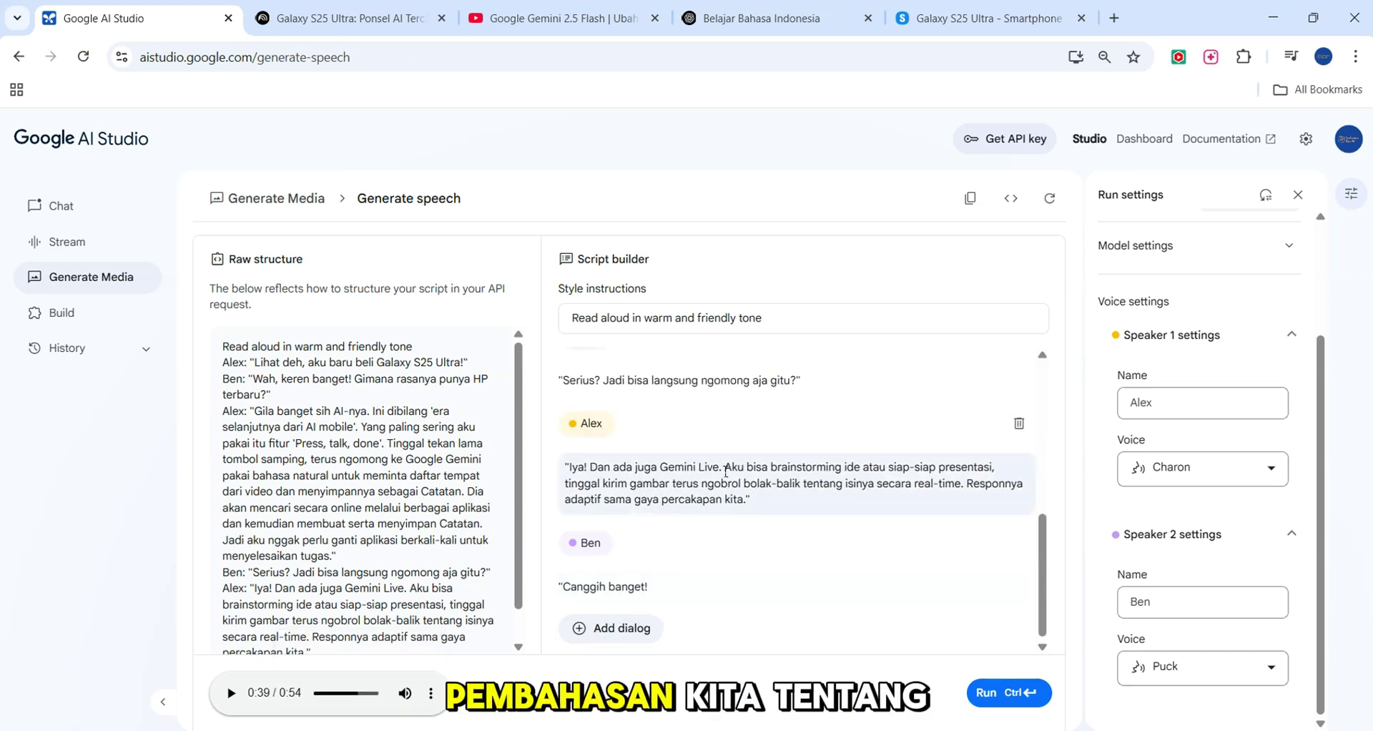